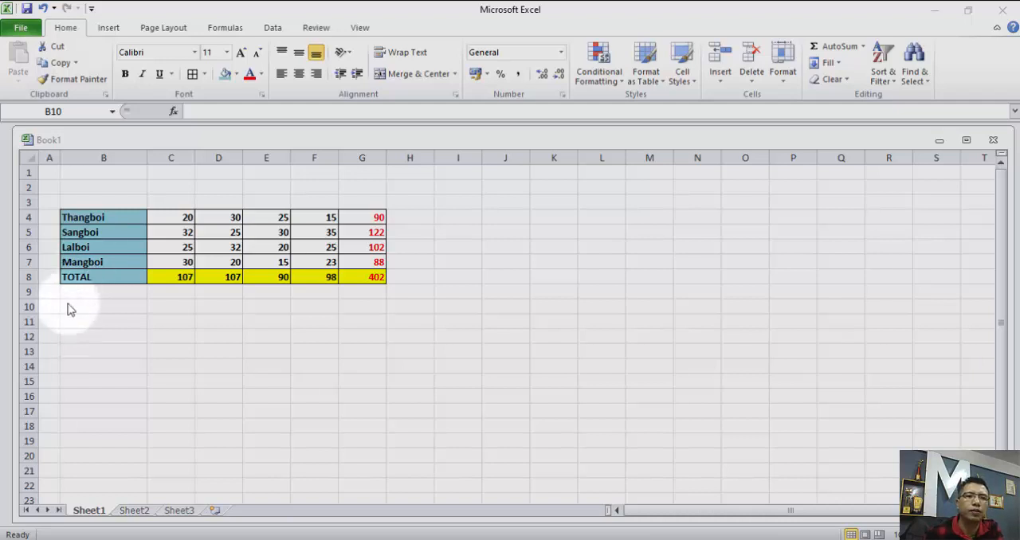
Set cell D4 to 40 and inspect the row total formulas in G4 and G5.
{"action": "left_click", "coordinate": [229, 219]}
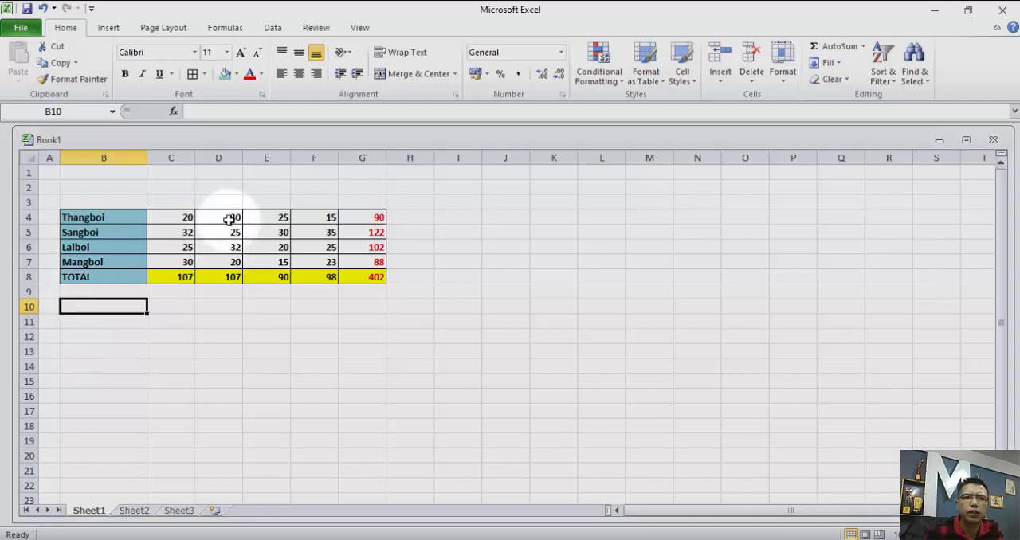
{"action": "left_click", "coordinate": [230, 220]}
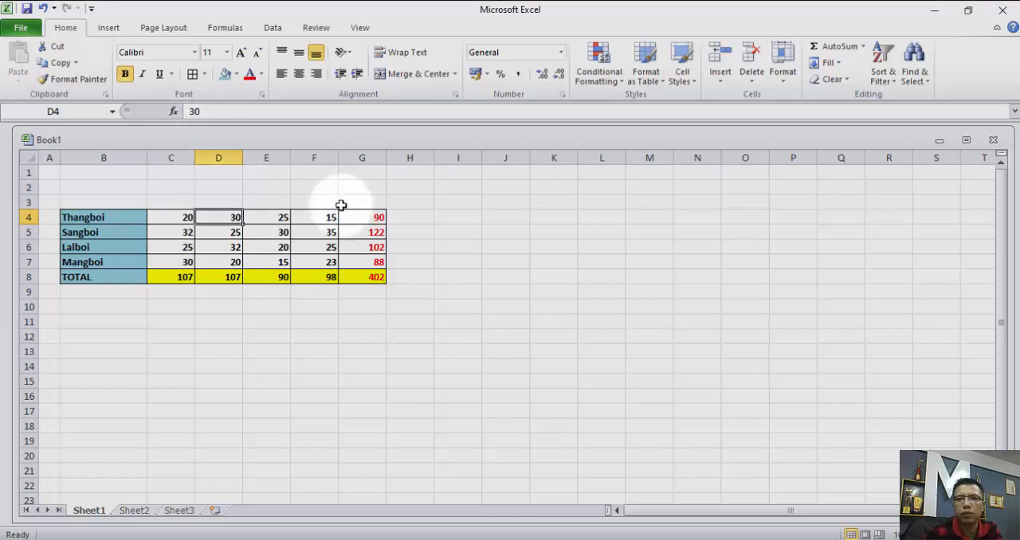
{"action": "left_click", "coordinate": [370, 217]}
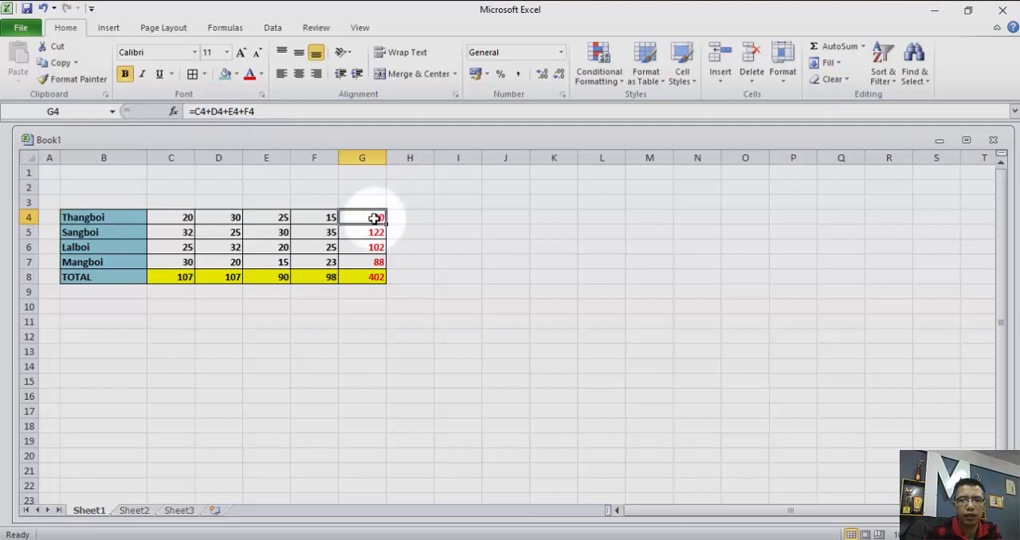
{"action": "left_click", "coordinate": [231, 217]}
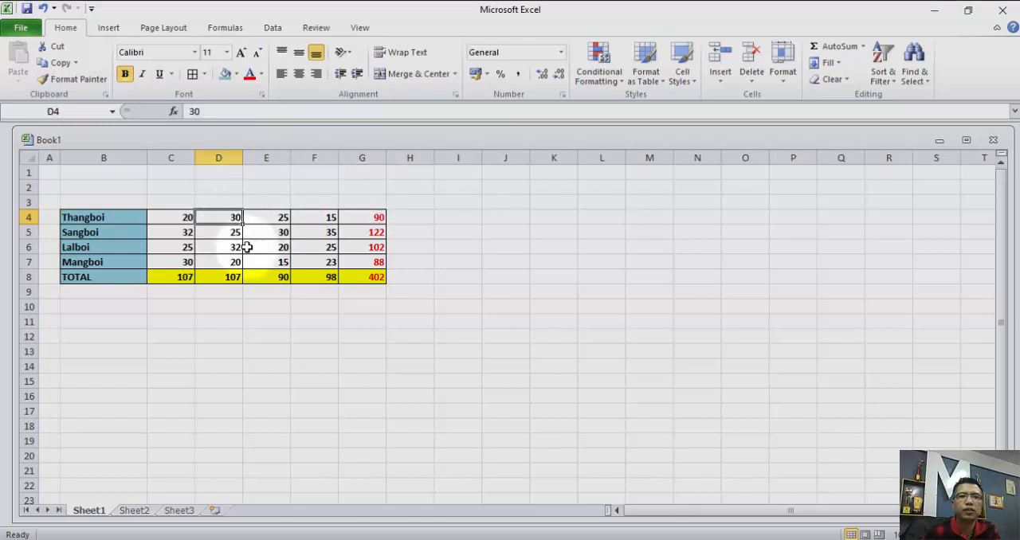
{"action": "type", "text": "40"}
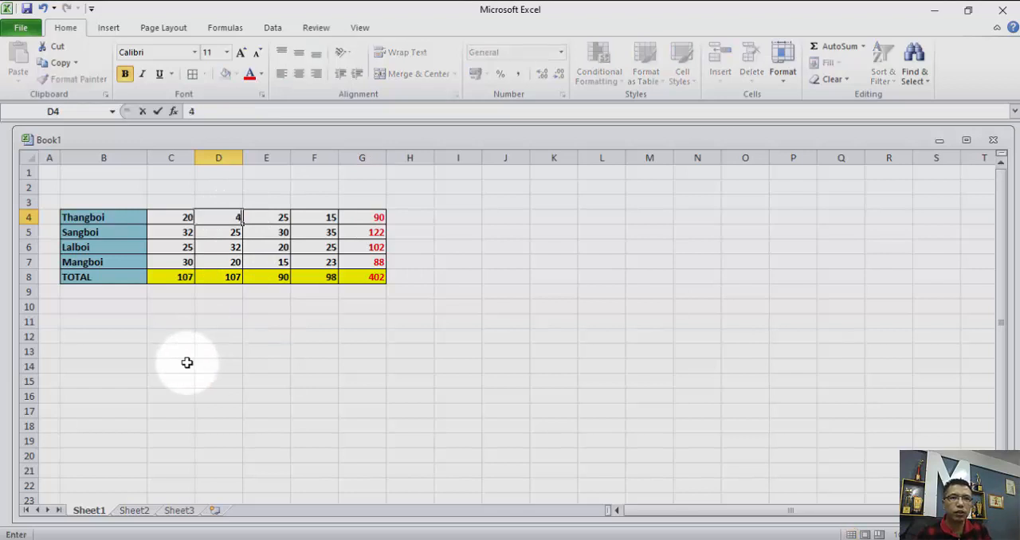
{"action": "left_click", "coordinate": [270, 195]}
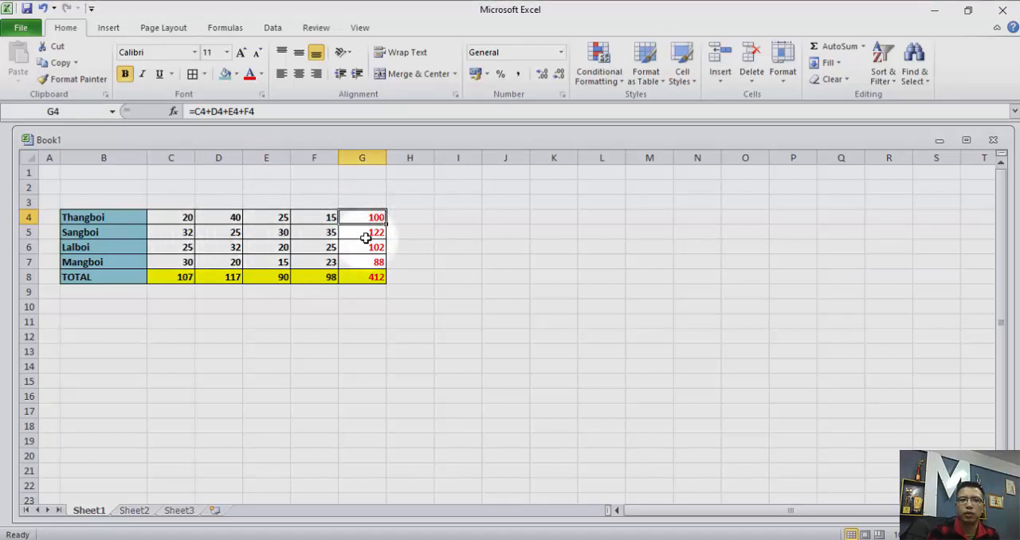
{"action": "left_click", "coordinate": [365, 237]}
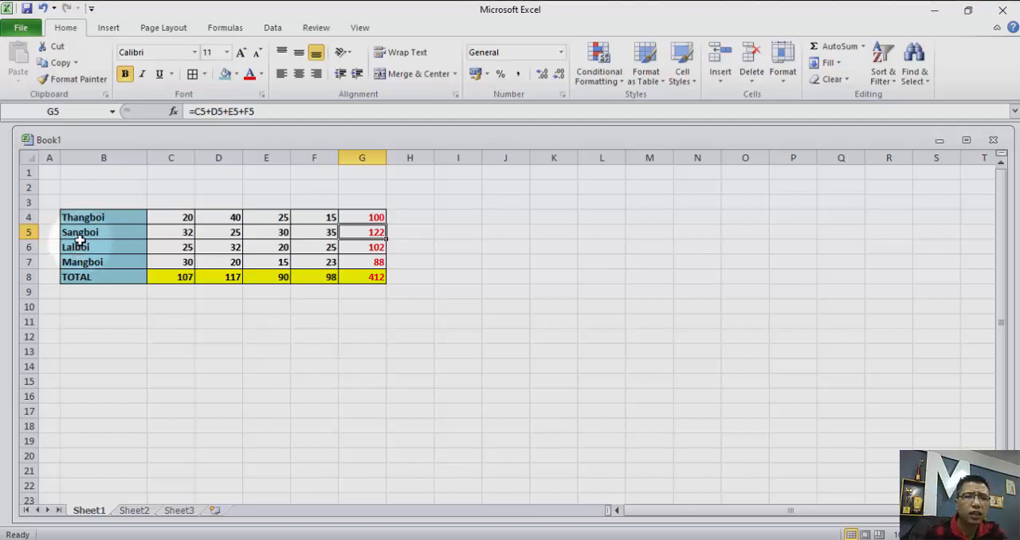
Copy the whole table in B4:G8 on Sheet1.
{"action": "left_click_drag", "start_coordinate": [70, 214], "coordinate": [348, 273]}
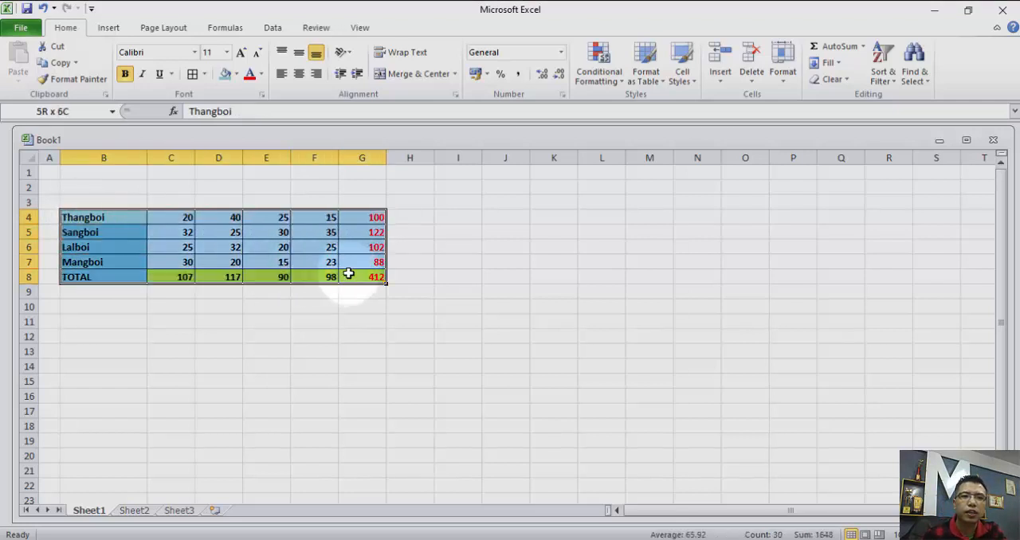
{"action": "left_click", "coordinate": [132, 511]}
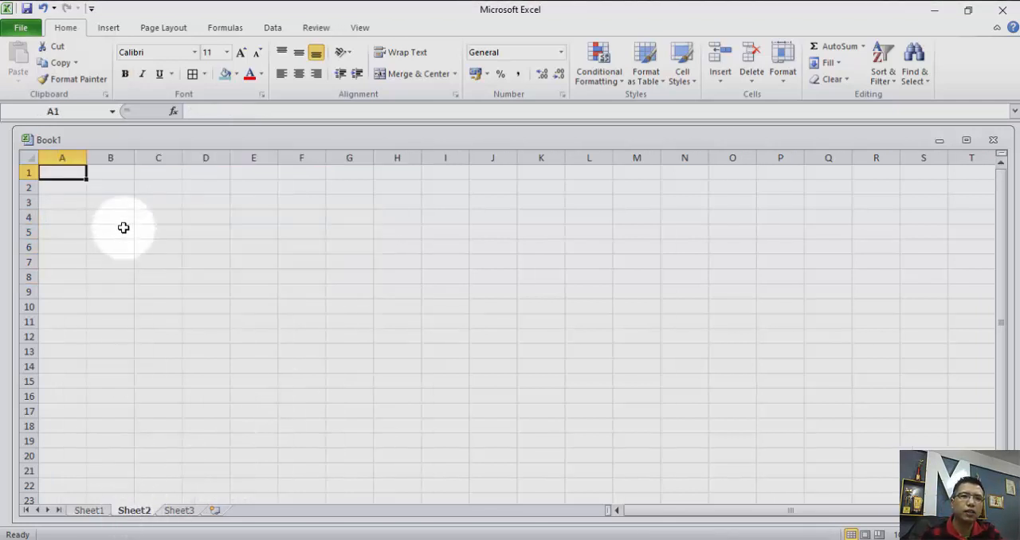
{"action": "left_click", "coordinate": [184, 511]}
{"action": "left_click", "coordinate": [86, 511]}
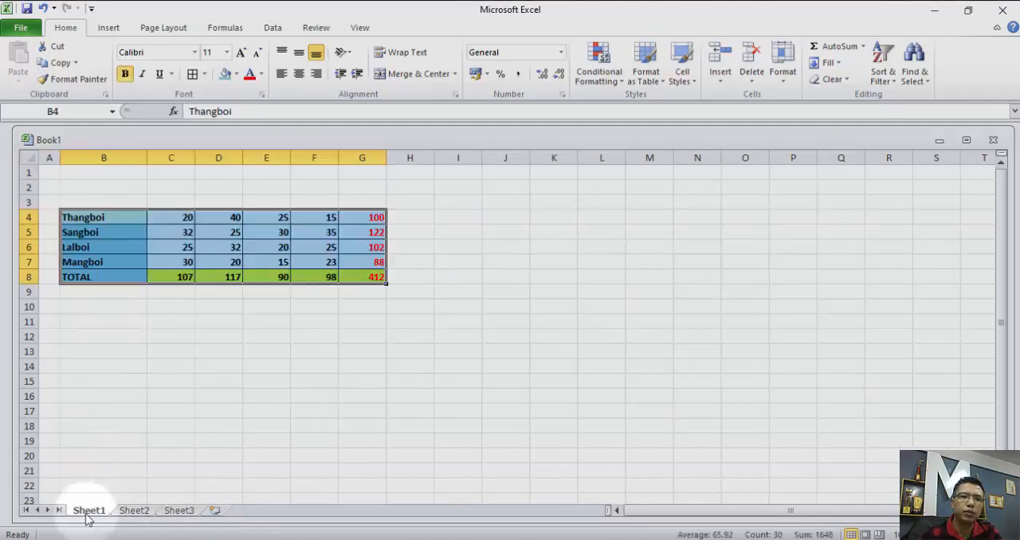
{"action": "right_click", "coordinate": [74, 218]}
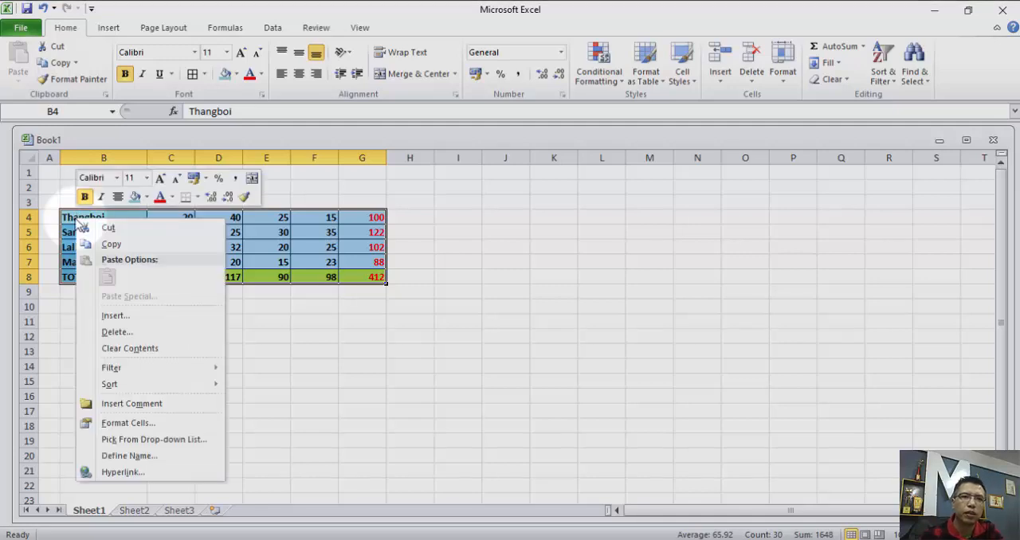
{"action": "left_click", "coordinate": [102, 247]}
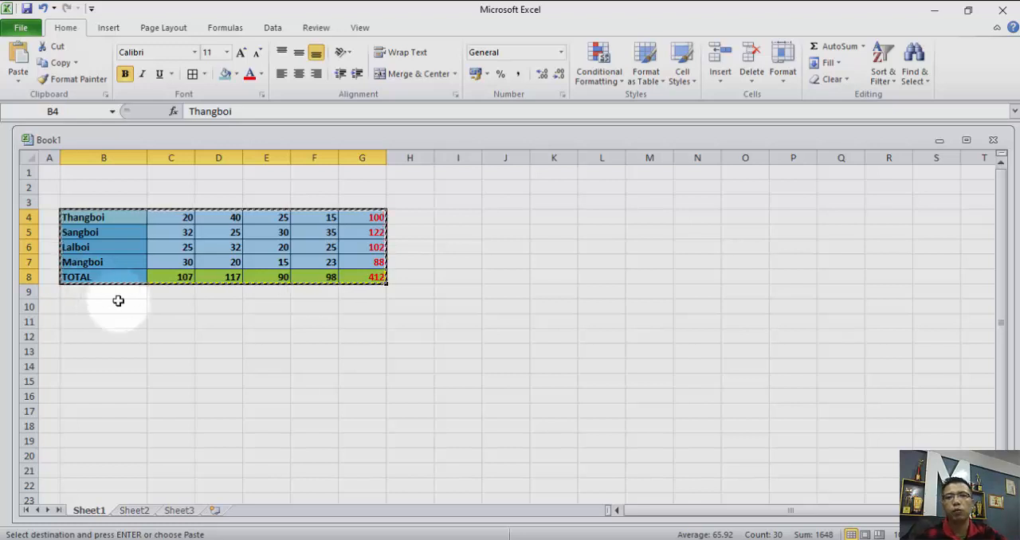
Paste the copied table into Sheet2 starting at cell B3.
{"action": "left_click", "coordinate": [133, 513]}
{"action": "left_click", "coordinate": [106, 203]}
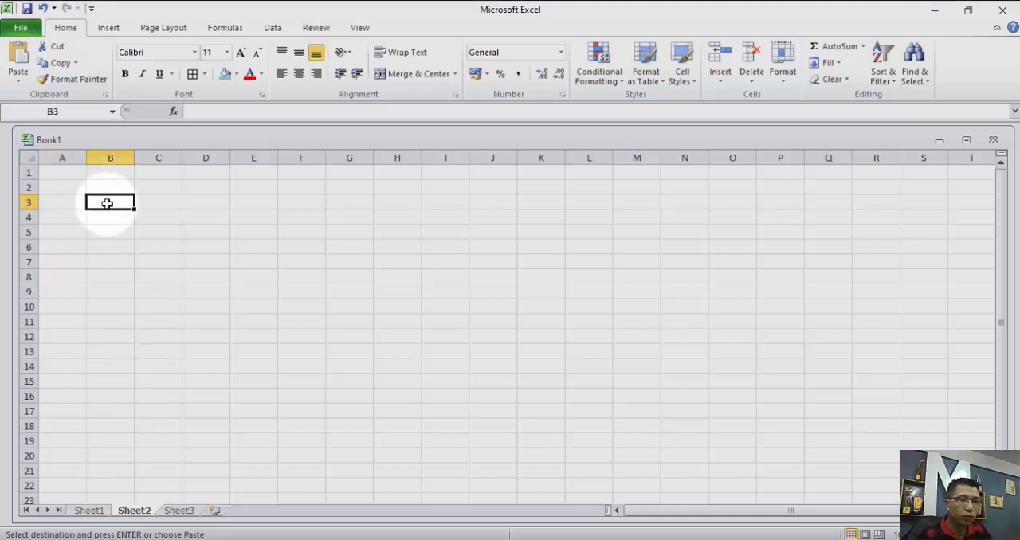
{"action": "key", "text": "ctrl+v"}
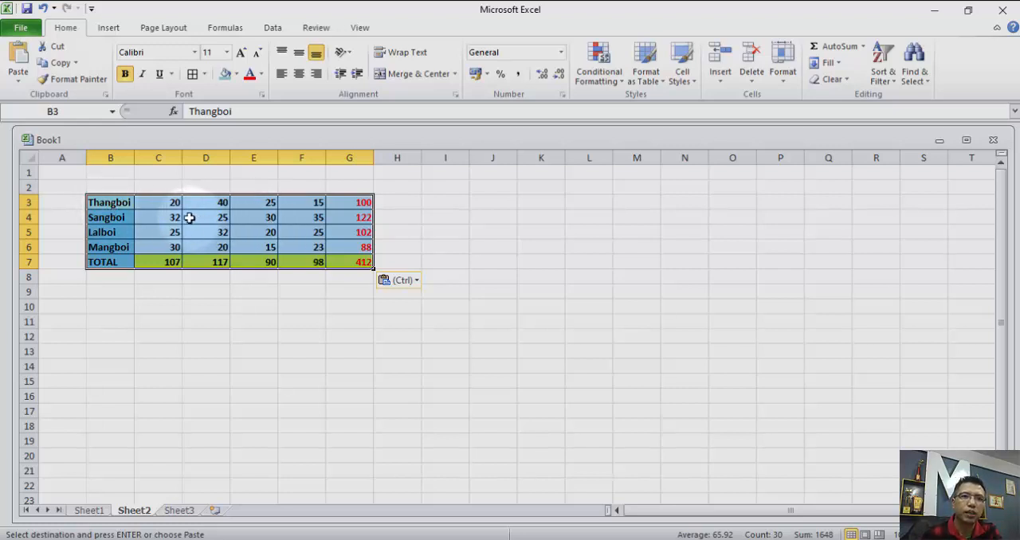
{"action": "left_click", "coordinate": [146, 307]}
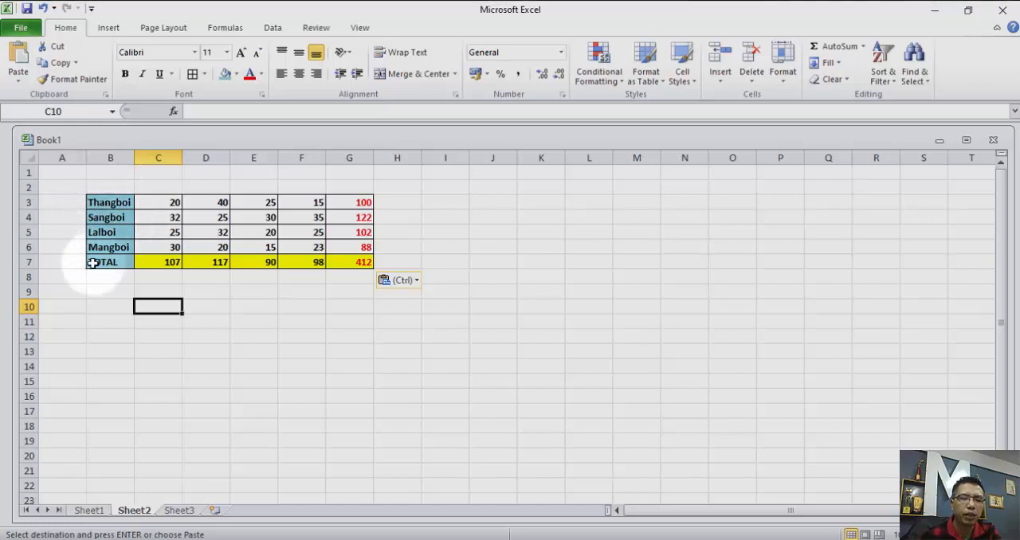
Compare the tables on Sheet1 and Sheet2, and copy the Sheet1 table B4:G8 again.
{"action": "left_click", "coordinate": [89, 510]}
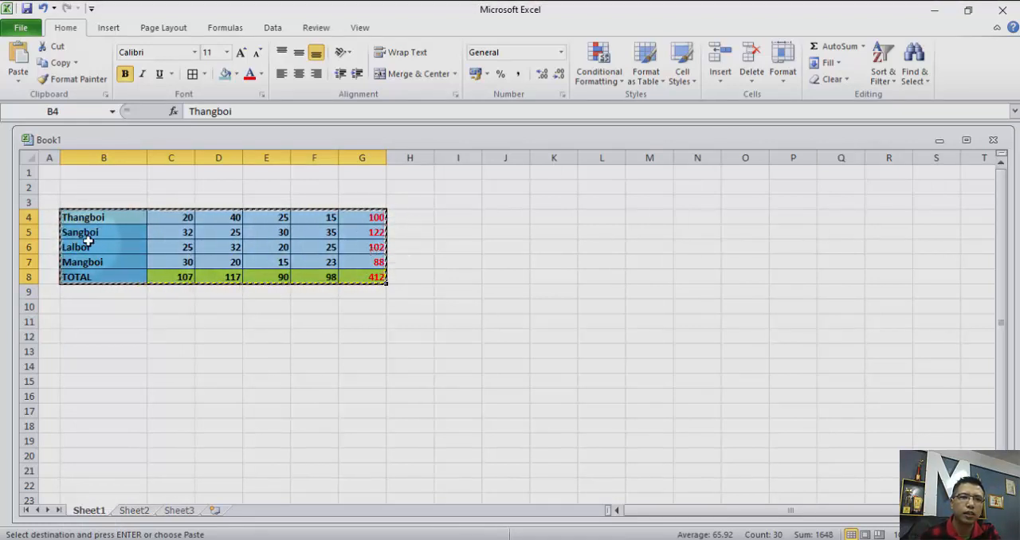
{"action": "left_click", "coordinate": [133, 513]}
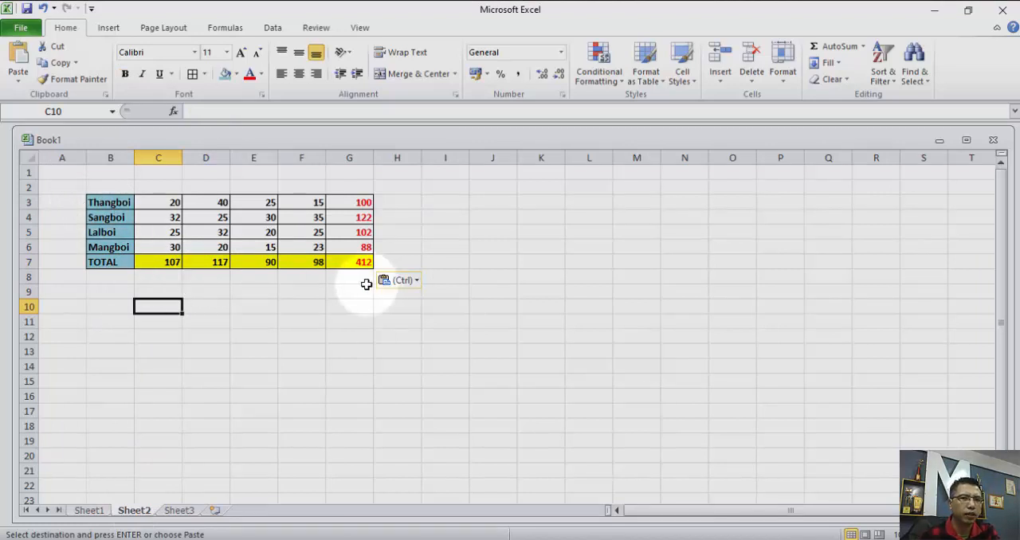
{"action": "left_click", "coordinate": [88, 511]}
{"action": "right_click", "coordinate": [94, 228]}
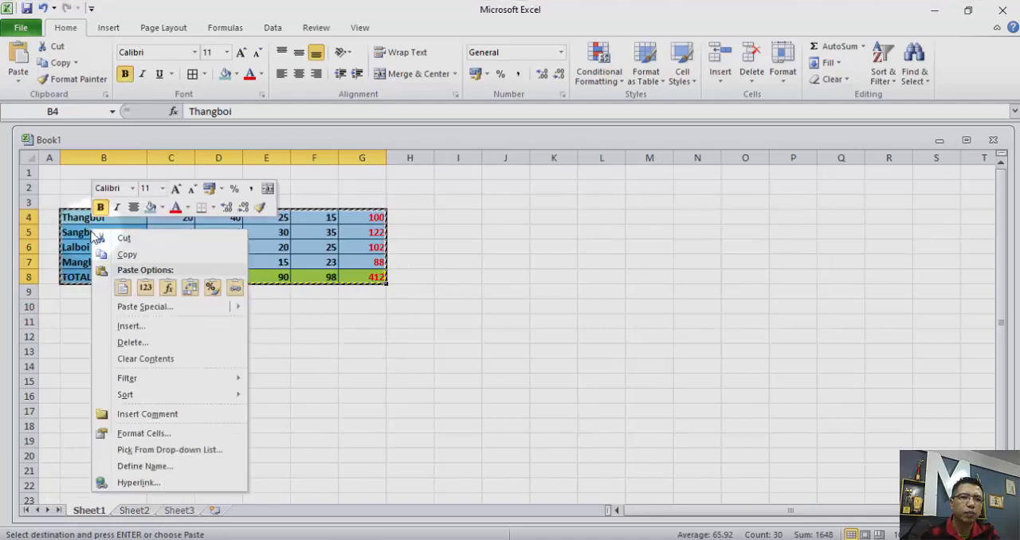
{"action": "left_click", "coordinate": [101, 255]}
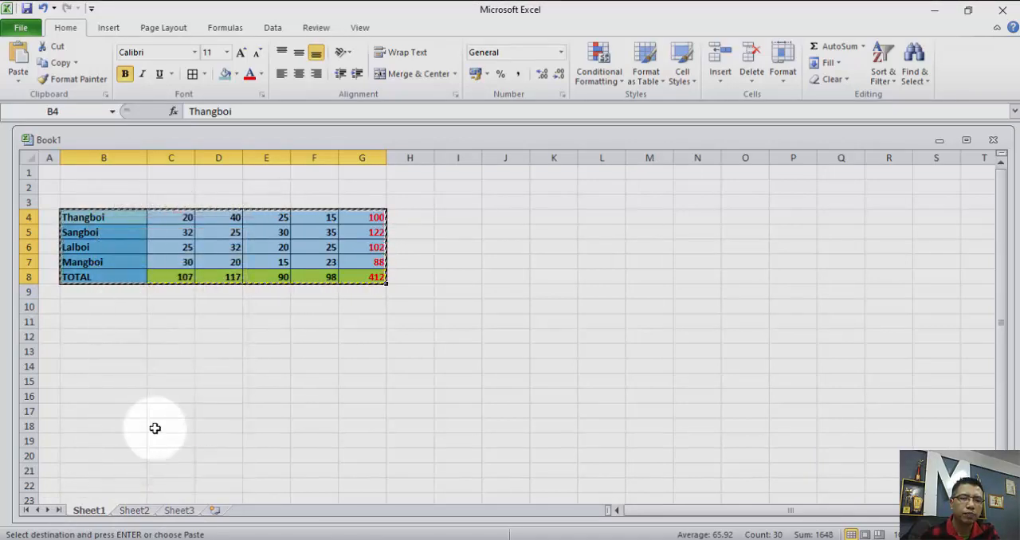
Apply the source column widths to the Sheet2 table at B3 with Paste Special, and inspect the pasted total formulas.
{"action": "left_click", "coordinate": [134, 511]}
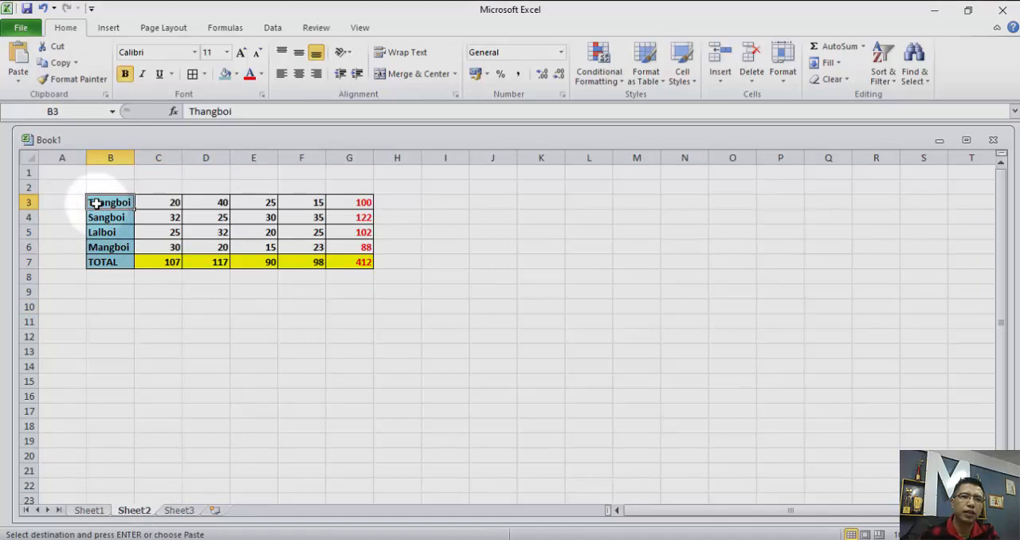
{"action": "right_click", "coordinate": [96, 204]}
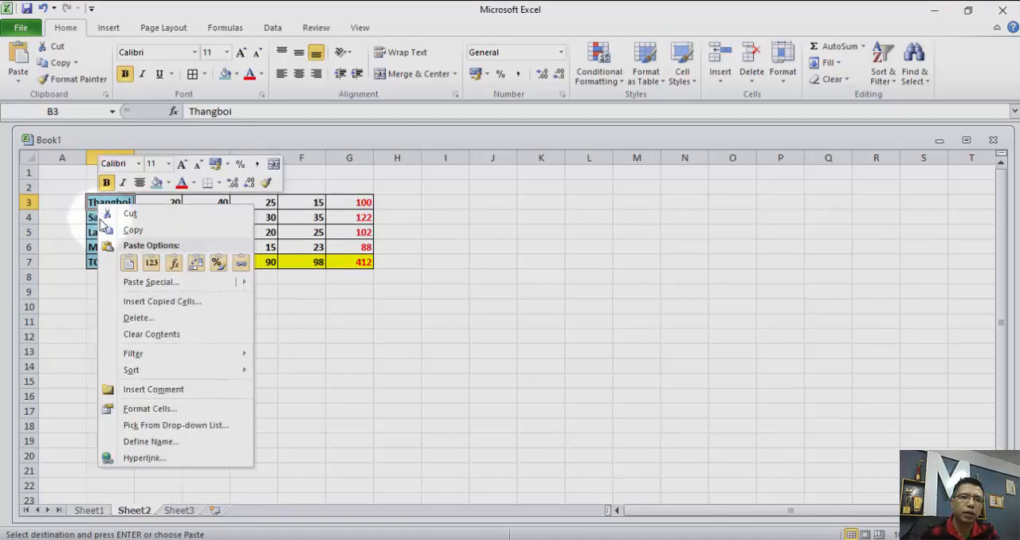
{"action": "left_click", "coordinate": [138, 283]}
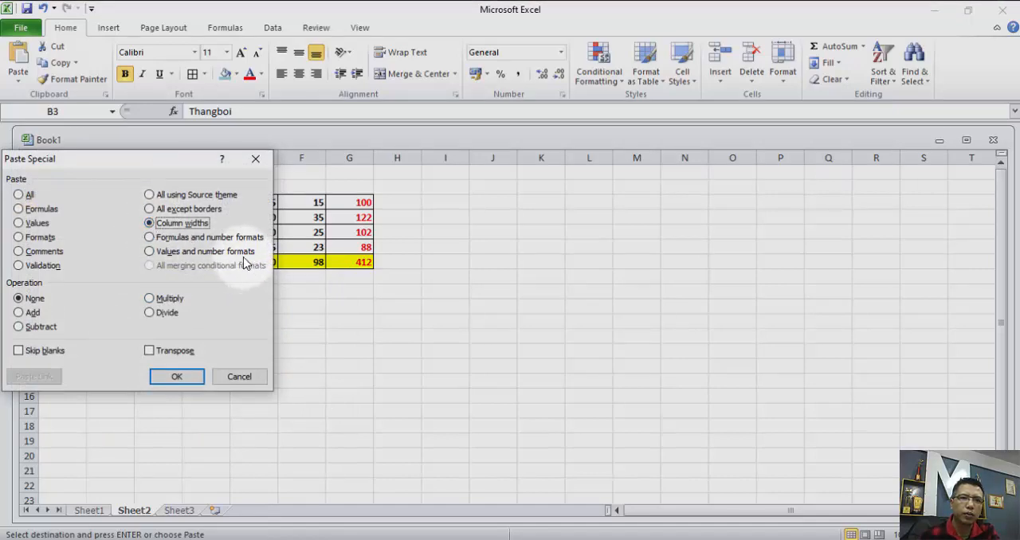
{"action": "left_click", "coordinate": [177, 377]}
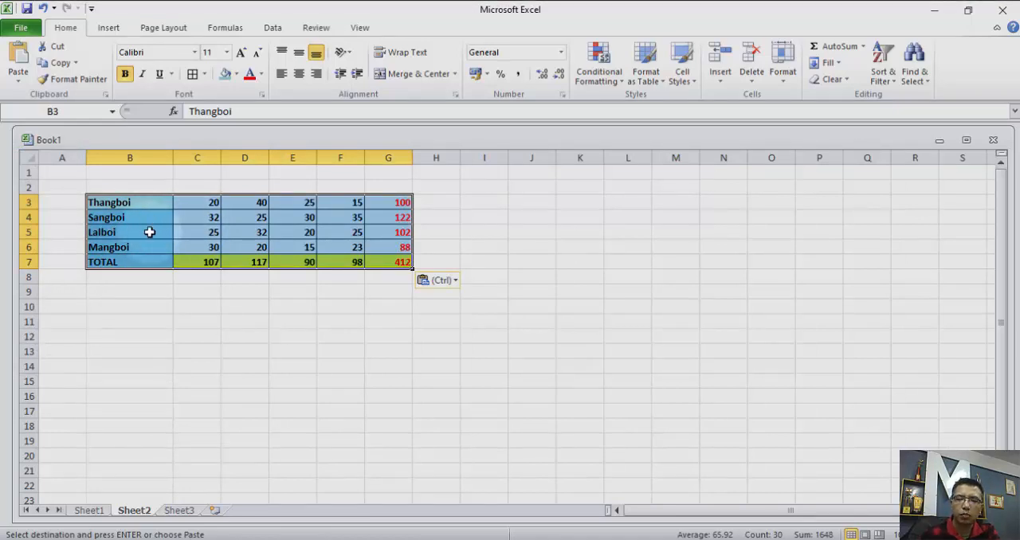
{"action": "left_click", "coordinate": [388, 201]}
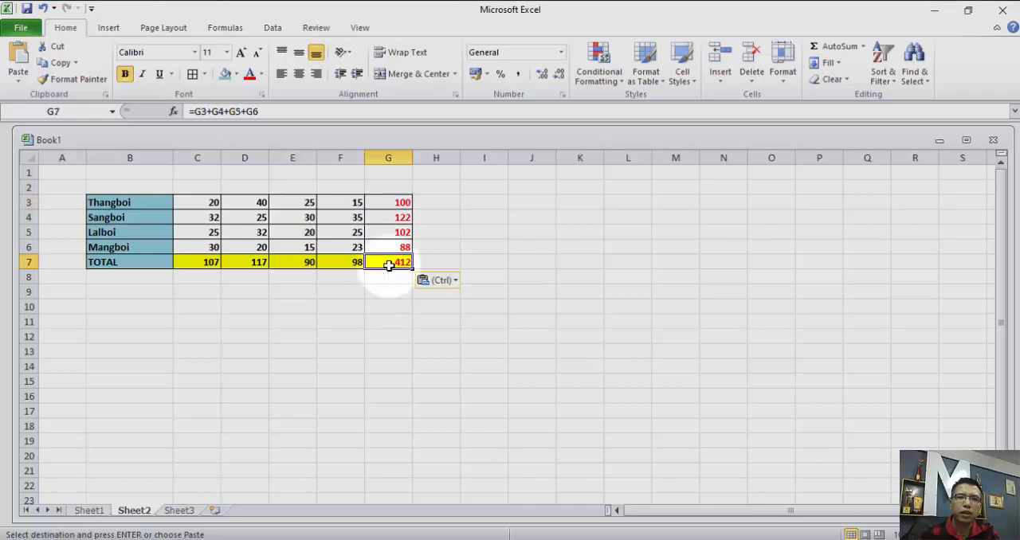
{"action": "left_click", "coordinate": [286, 263]}
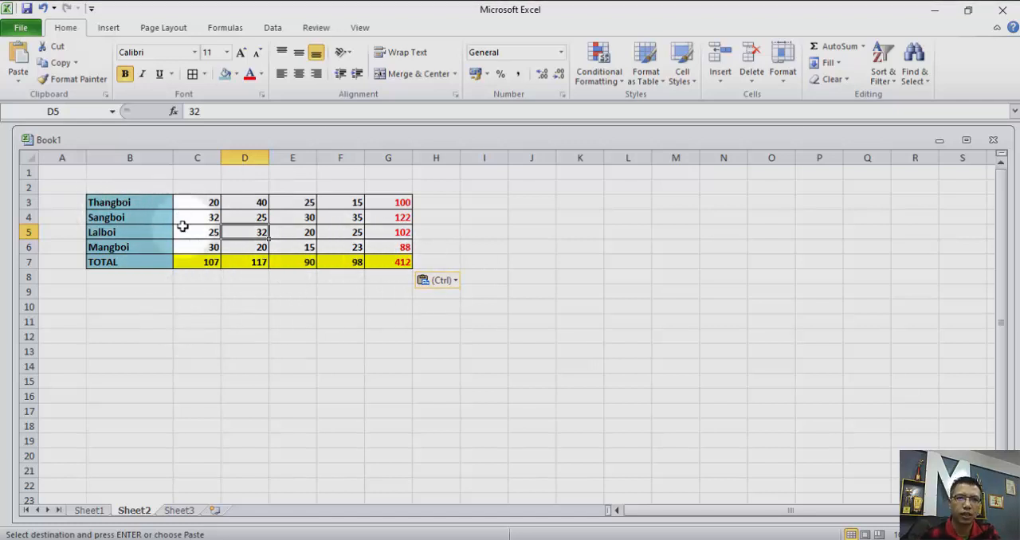
Paste the copied table at D11 on Sheet2 using the Paste Special option All using Source theme.
{"action": "left_click", "coordinate": [237, 314]}
{"action": "right_click", "coordinate": [237, 314]}
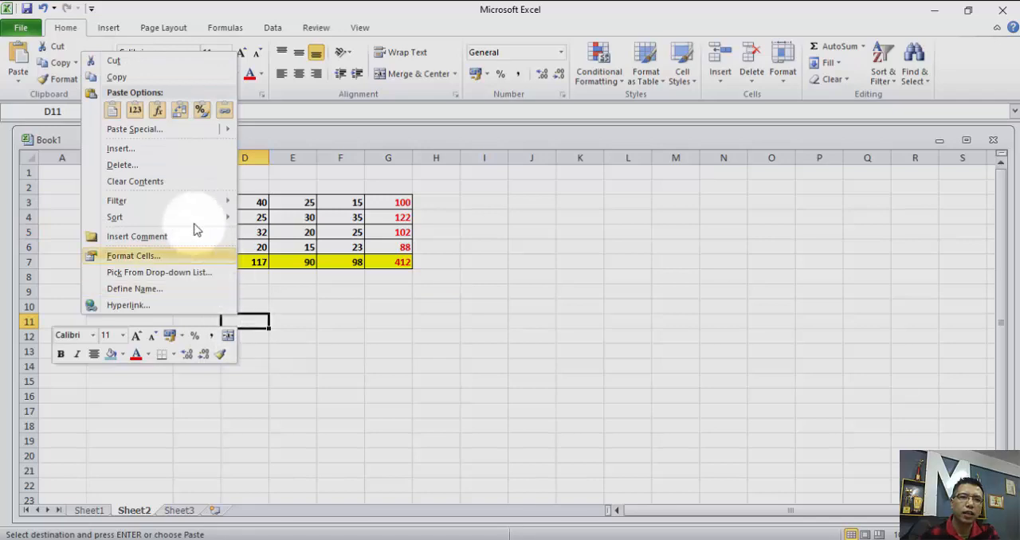
{"action": "left_click", "coordinate": [155, 132]}
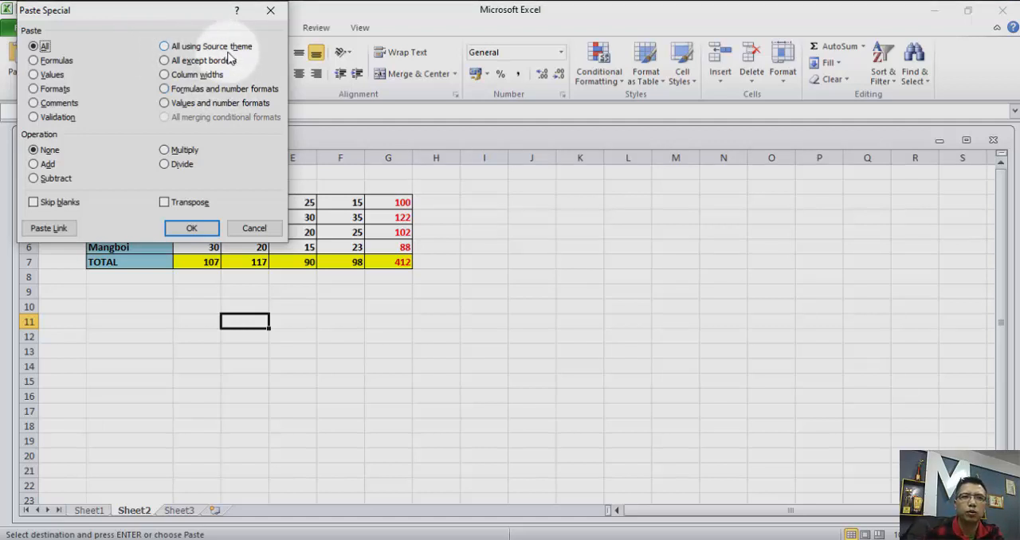
{"action": "left_click", "coordinate": [164, 47]}
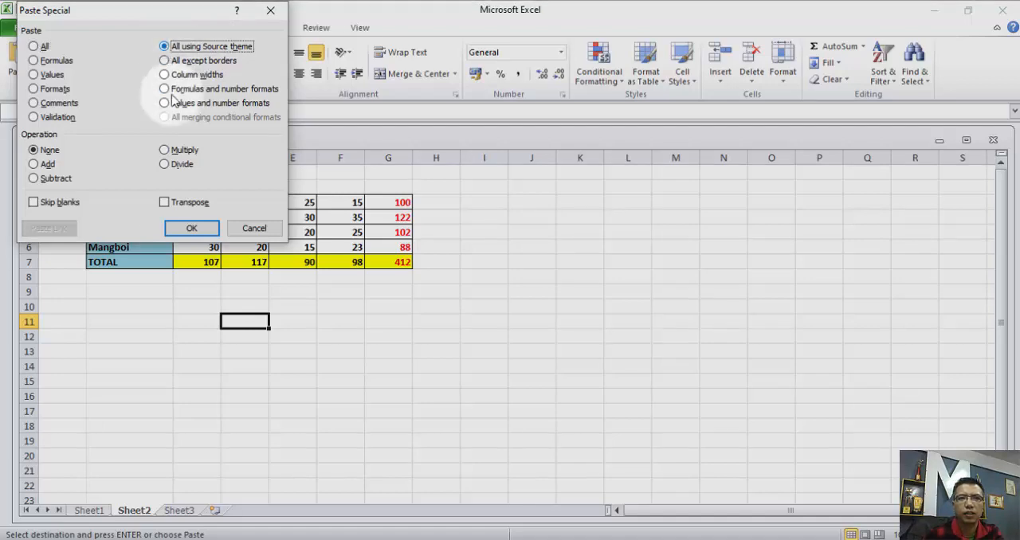
{"action": "left_click", "coordinate": [190, 229]}
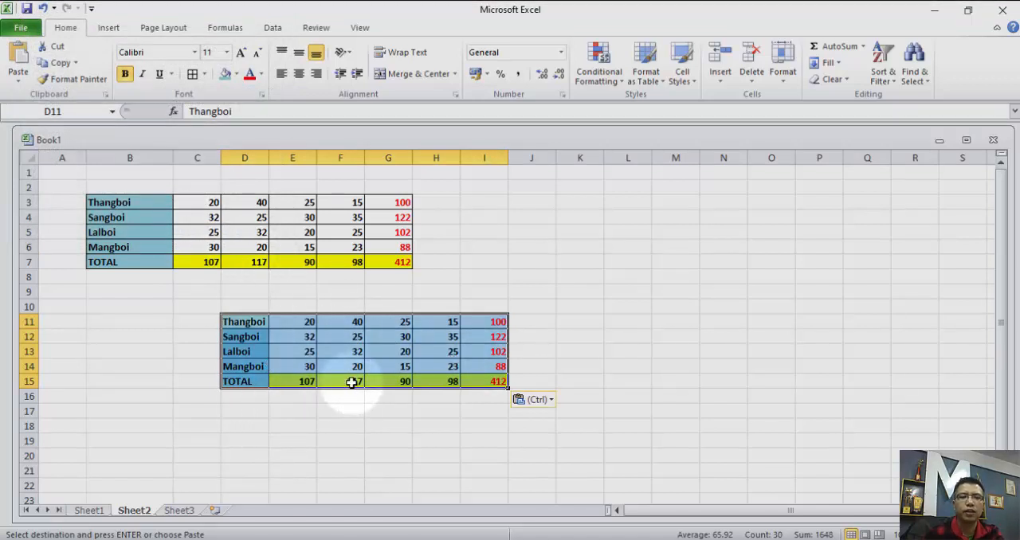
Paste only the table's formulas and number formats at M5 with Paste Special, and inspect the total formula in R5.
{"action": "right_click", "coordinate": [660, 236]}
{"action": "mouse_move", "coordinate": [564, 316]}
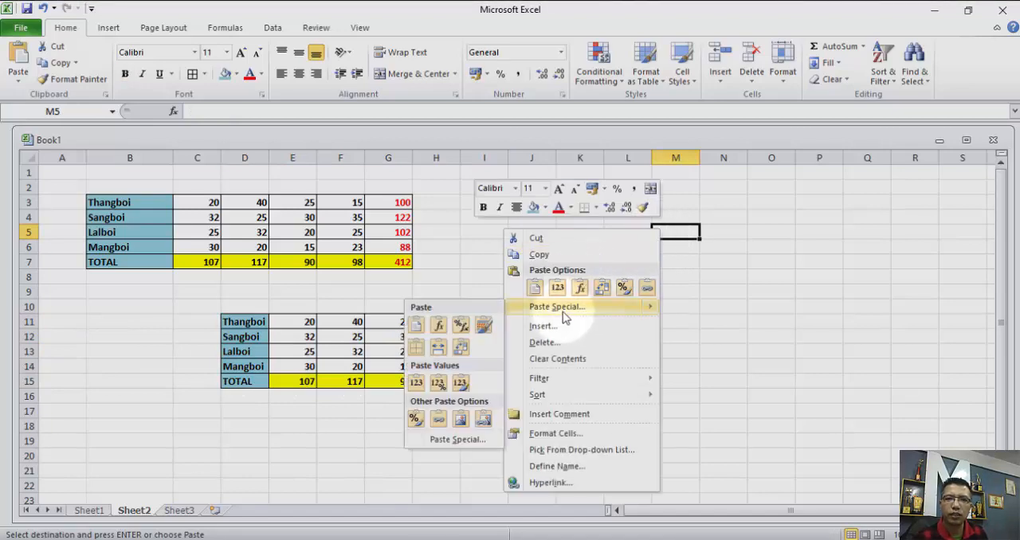
{"action": "left_click", "coordinate": [457, 439]}
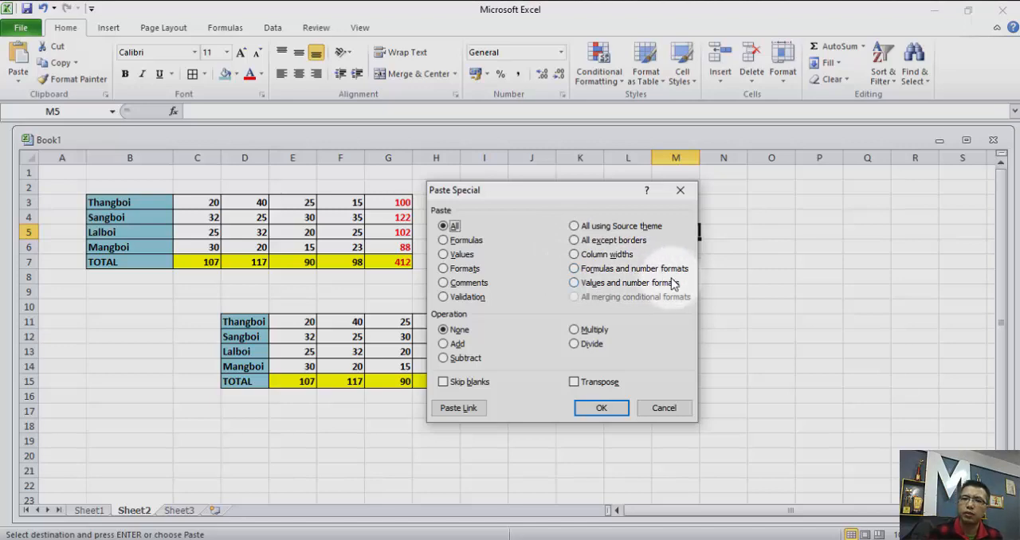
{"action": "left_click", "coordinate": [573, 268]}
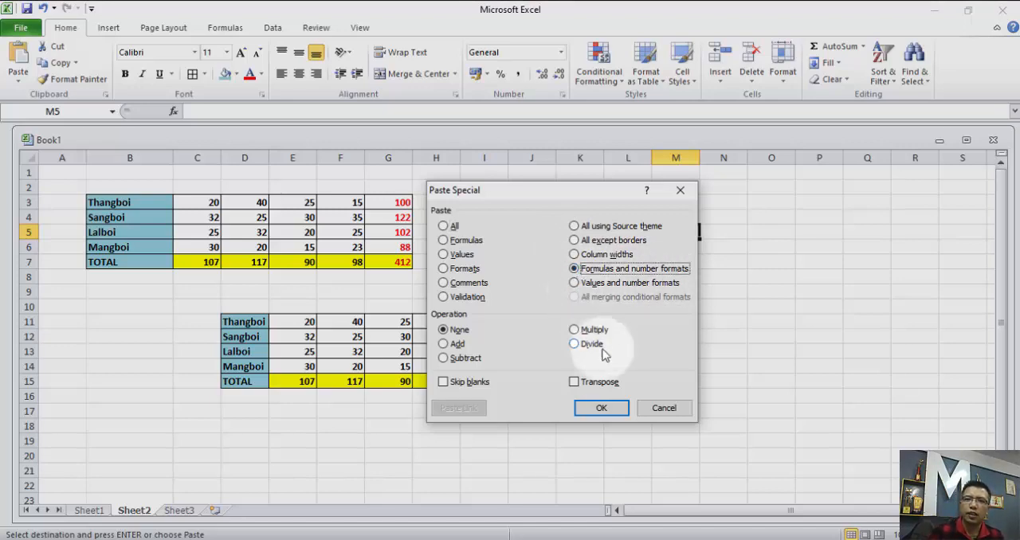
{"action": "left_click", "coordinate": [601, 407]}
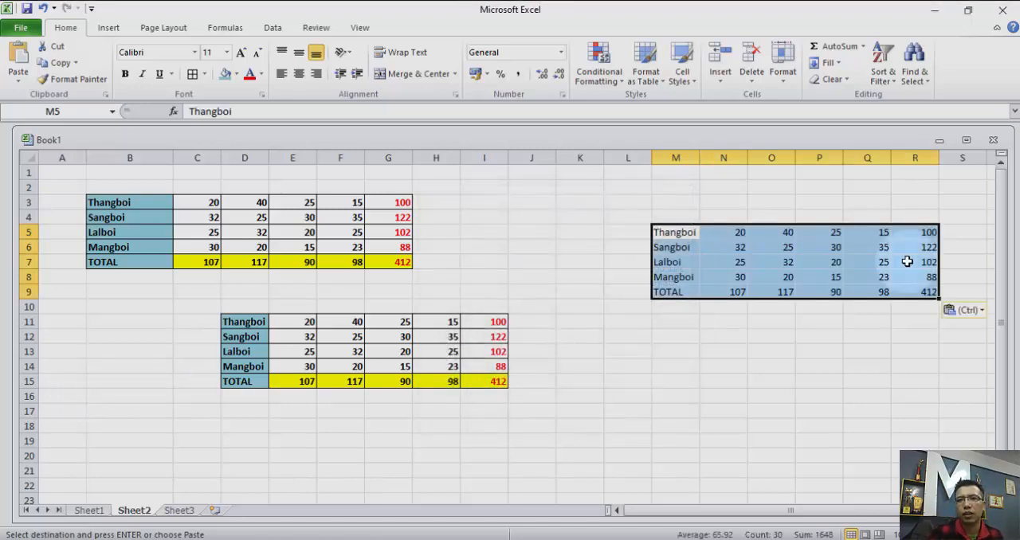
{"action": "left_click", "coordinate": [674, 349]}
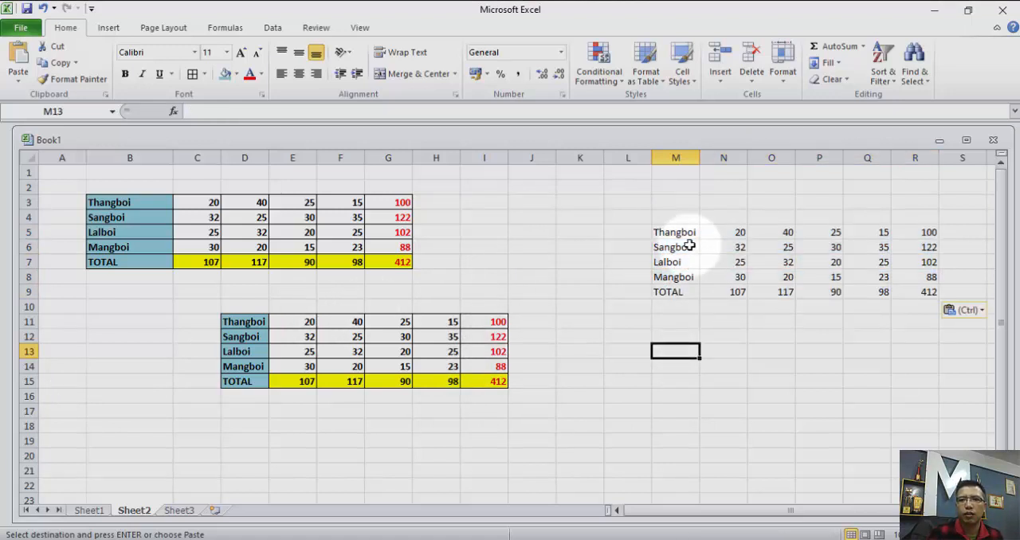
{"action": "left_click", "coordinate": [924, 233]}
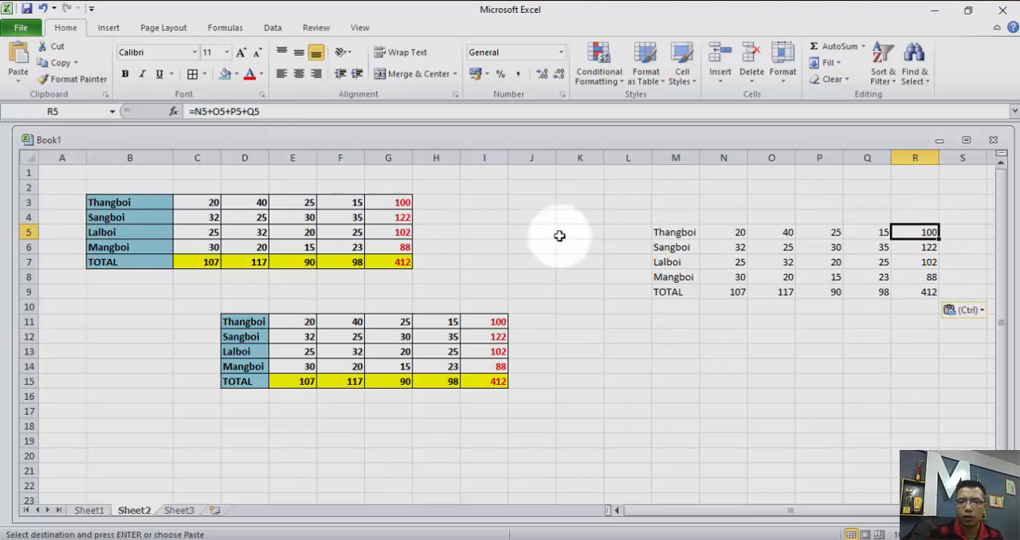
Inspect the total formula in O9 of the table pasted at M5.
{"action": "left_click", "coordinate": [768, 292]}
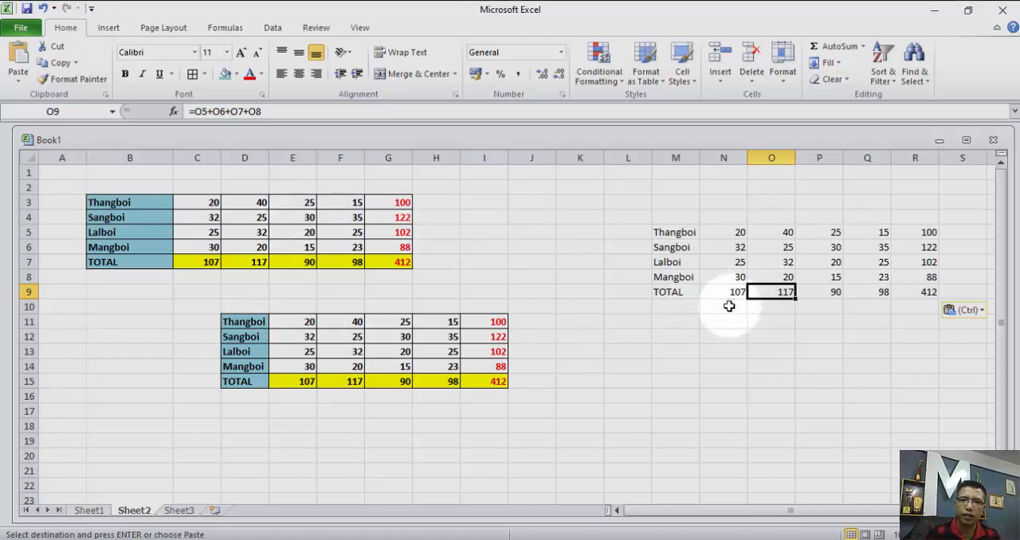
{"action": "left_click", "coordinate": [660, 336]}
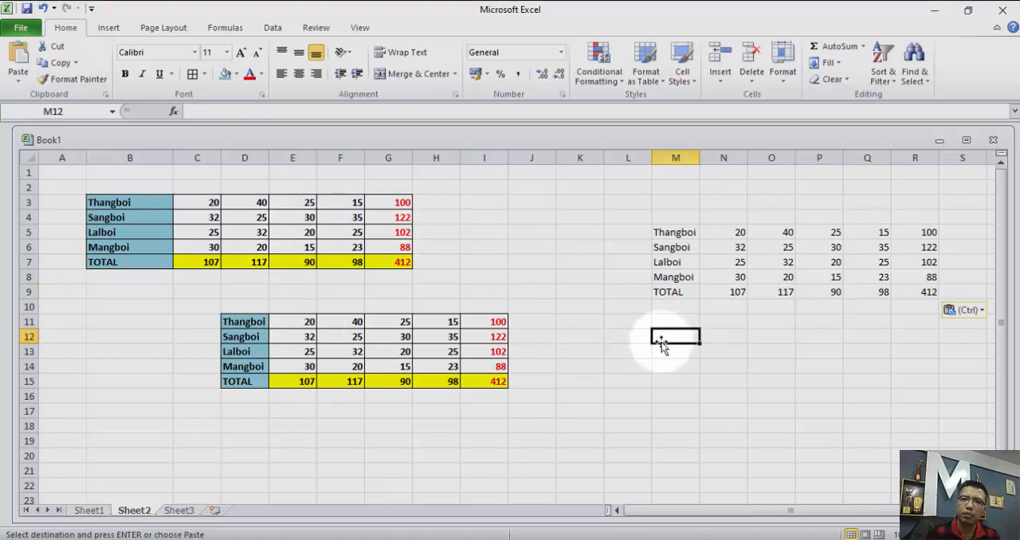
{"action": "right_click", "coordinate": [672, 336]}
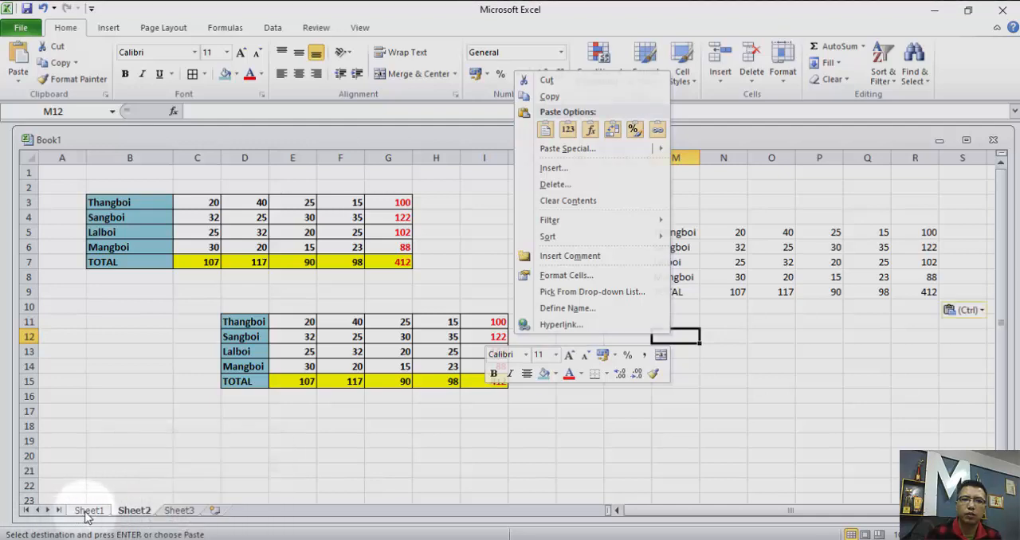
{"action": "key", "text": "Escape"}
{"action": "left_click_drag", "start_coordinate": [89, 203], "coordinate": [377, 259]}
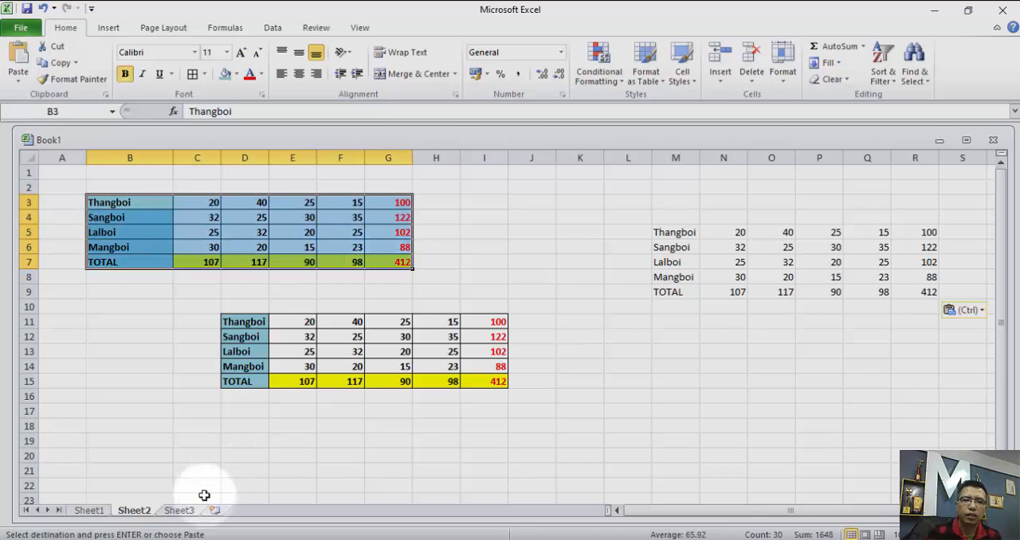
Copy the Sheet1 table B4:G8 and paste only its values and number formats at M12 on Sheet2 with Paste Special.
{"action": "left_click", "coordinate": [107, 513]}
{"action": "right_click", "coordinate": [217, 228]}
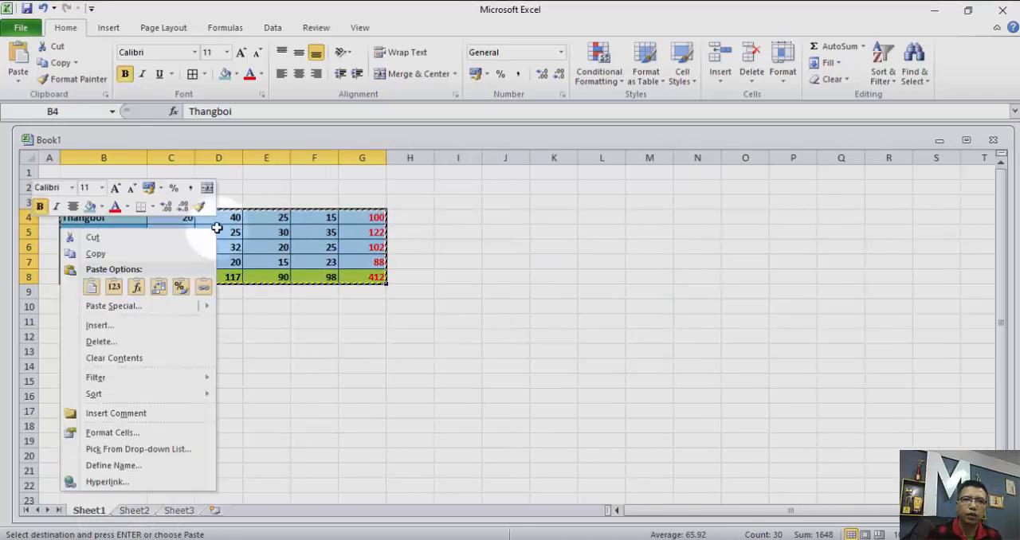
{"action": "left_click", "coordinate": [170, 255]}
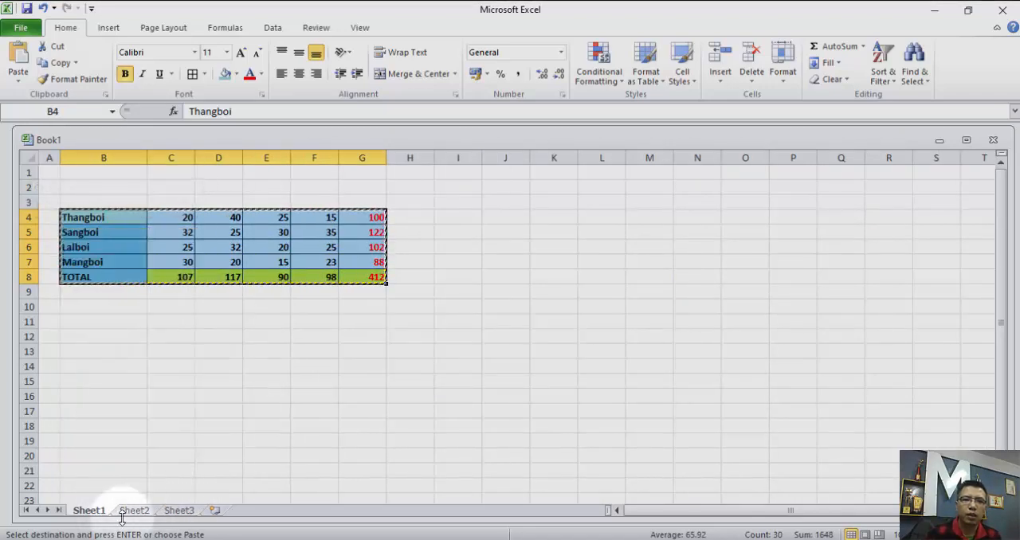
{"action": "left_click", "coordinate": [135, 513]}
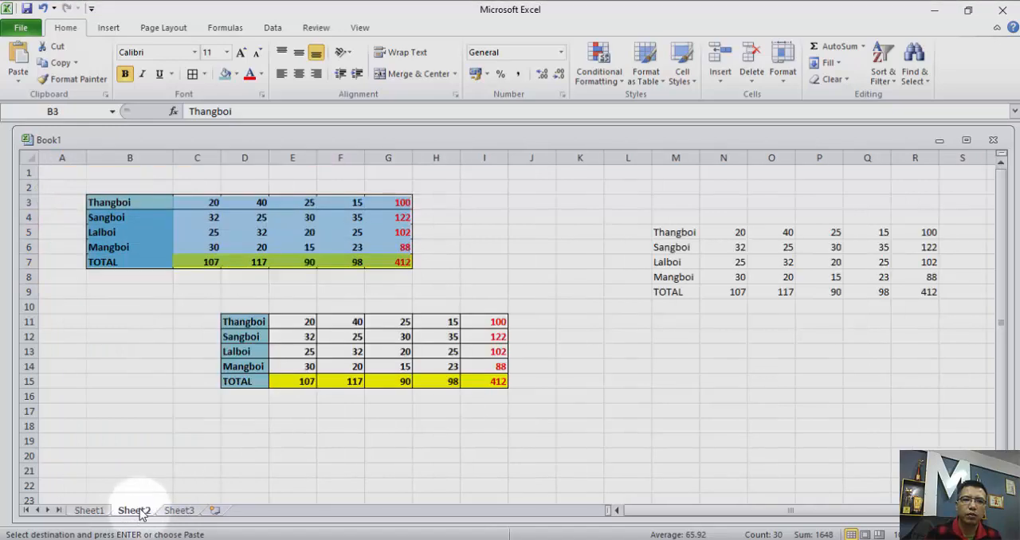
{"action": "left_click", "coordinate": [664, 338]}
{"action": "right_click", "coordinate": [664, 341]}
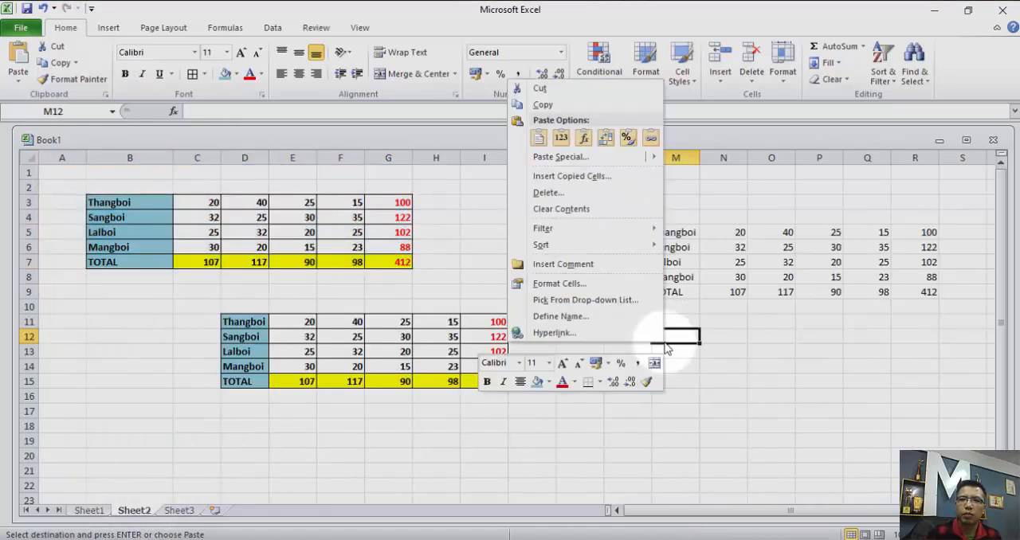
{"action": "left_click", "coordinate": [586, 164]}
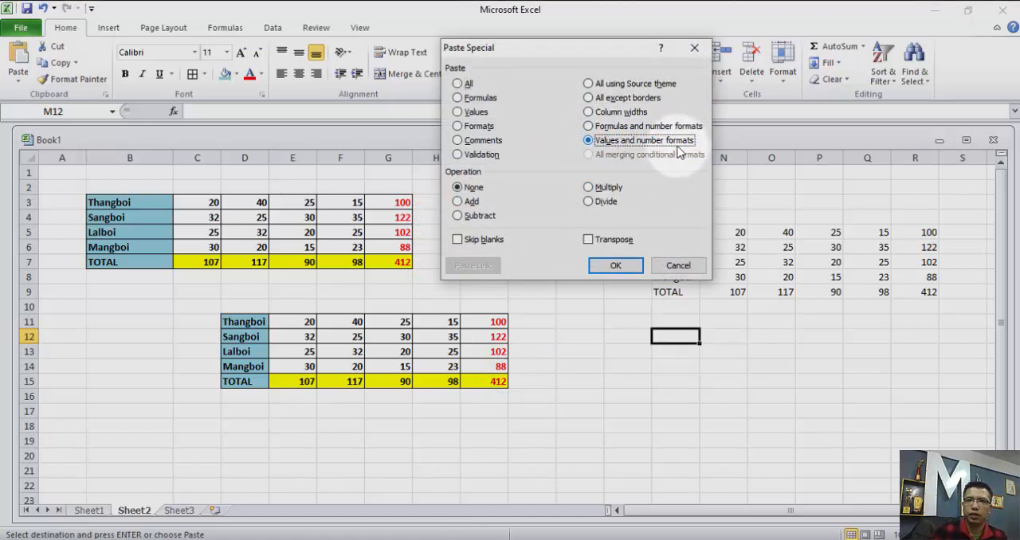
{"action": "left_click", "coordinate": [620, 269]}
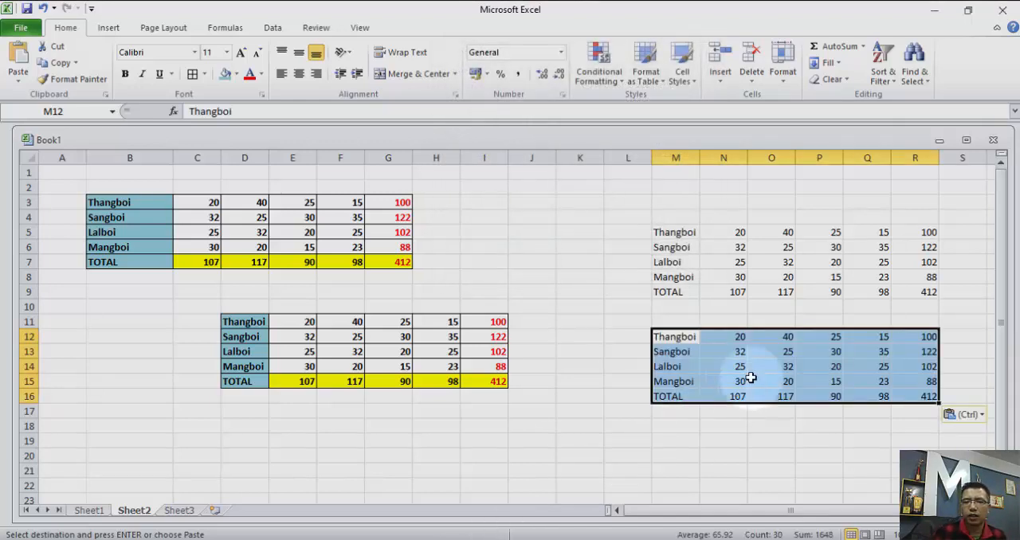
Compare the contents of total cell N16 in the values-only table with total cell N9 in the formulas table.
{"action": "left_click", "coordinate": [754, 479]}
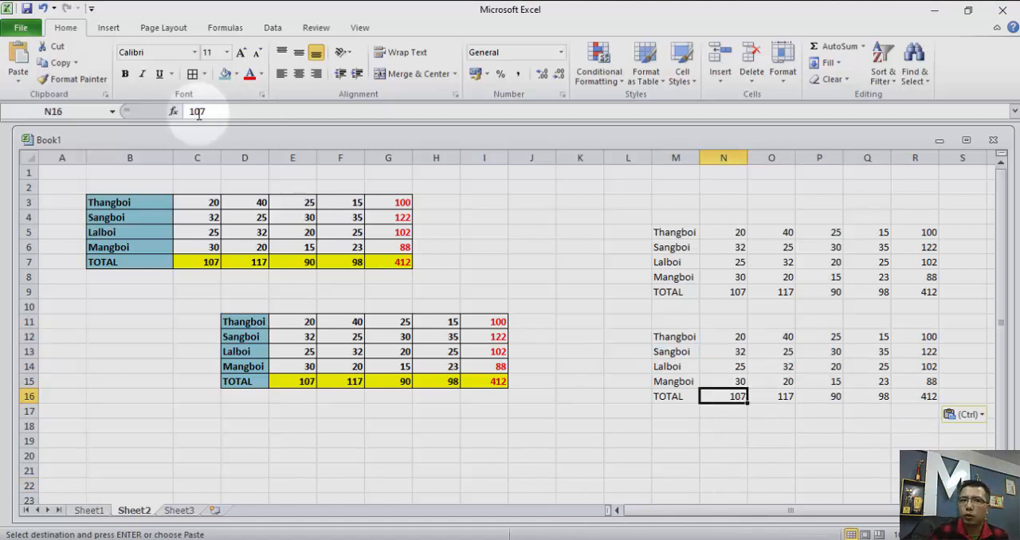
{"action": "left_click", "coordinate": [723, 292]}
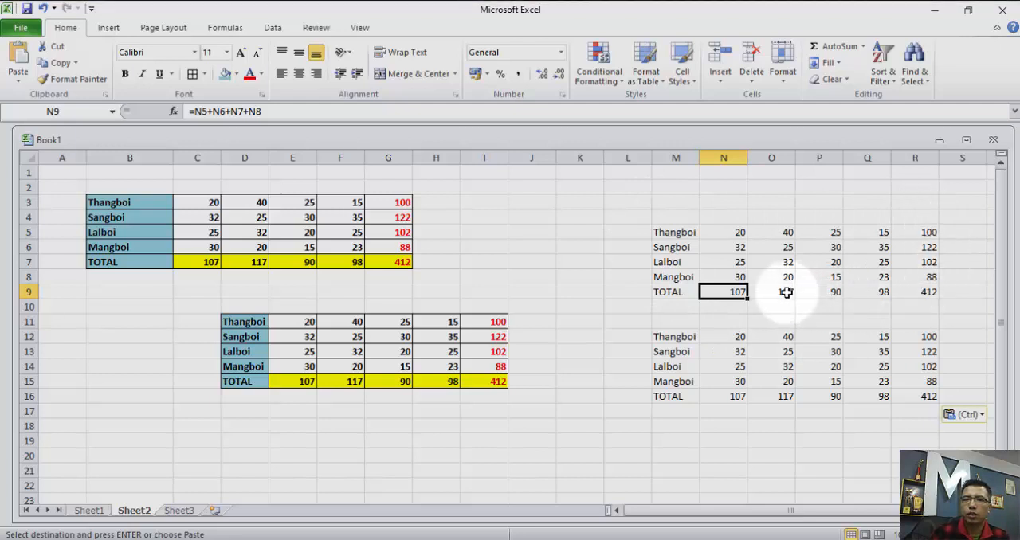
{"action": "key", "text": "Right"}
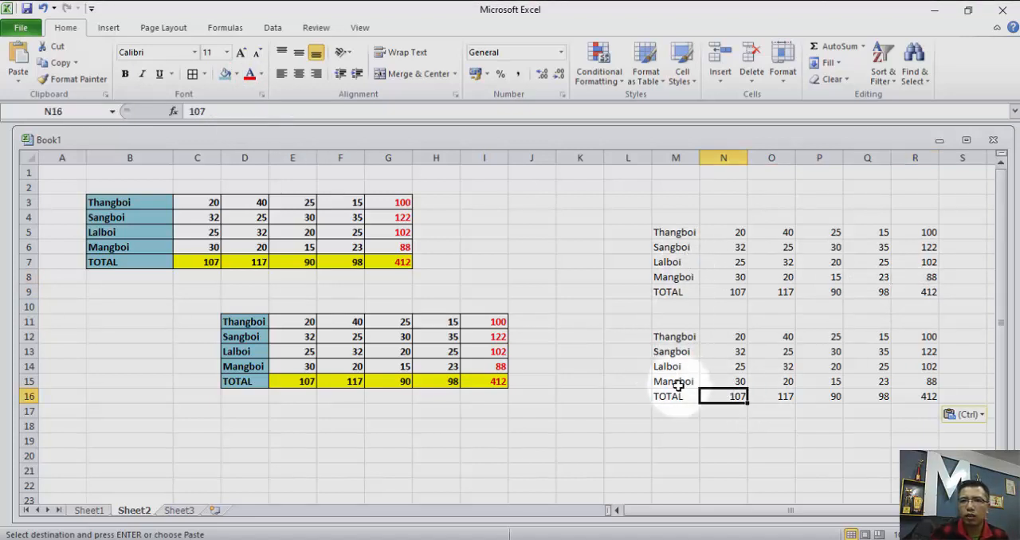
{"action": "left_click", "coordinate": [661, 439]}
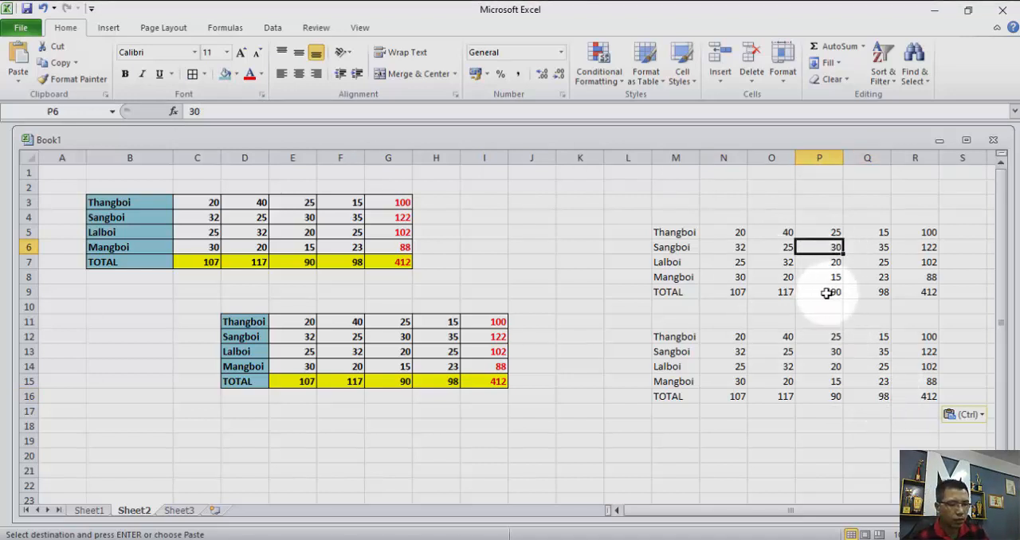
Set P6 in the formulas table and P13 in the values-only table to 40, and check their column totals.
{"action": "type", "text": "40"}
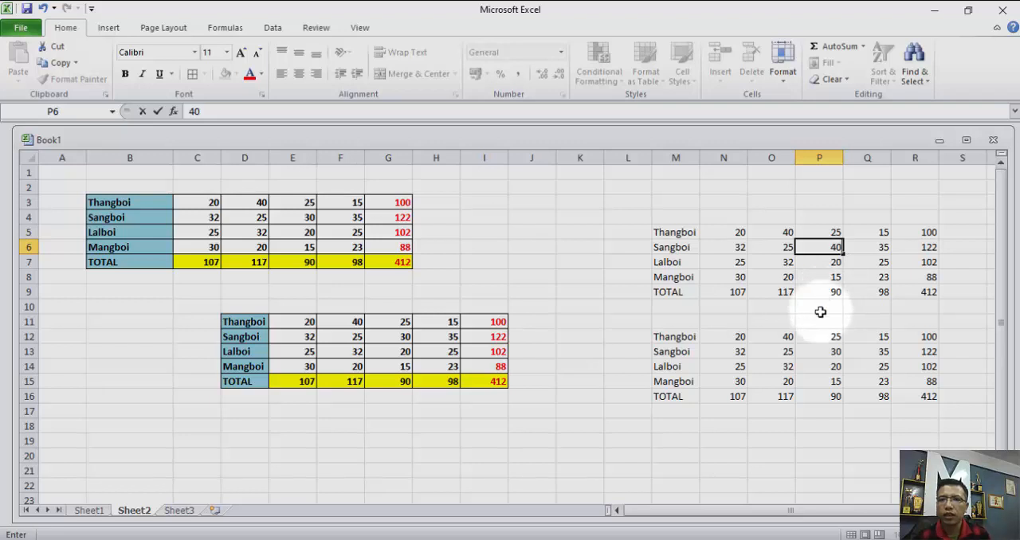
{"action": "left_click", "coordinate": [820, 307]}
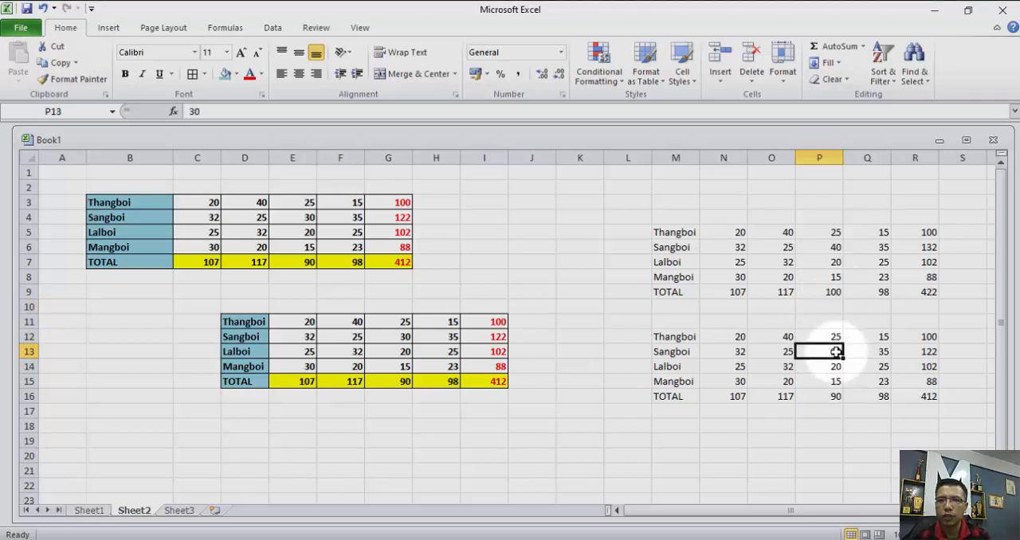
{"action": "left_click", "coordinate": [828, 422]}
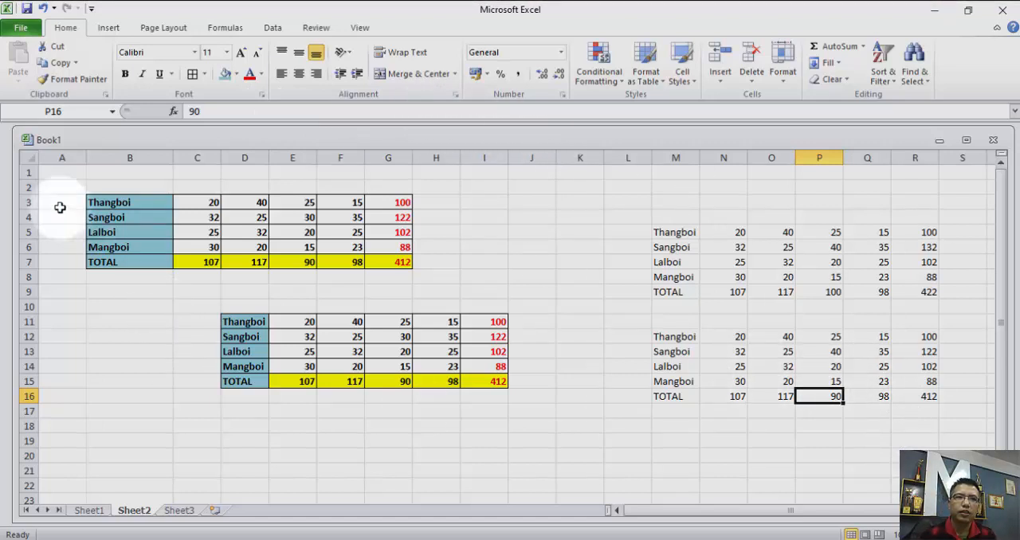
Clear the contents of the range A2:R16 on Sheet2.
{"action": "left_click_drag", "start_coordinate": [60, 186], "coordinate": [910, 390]}
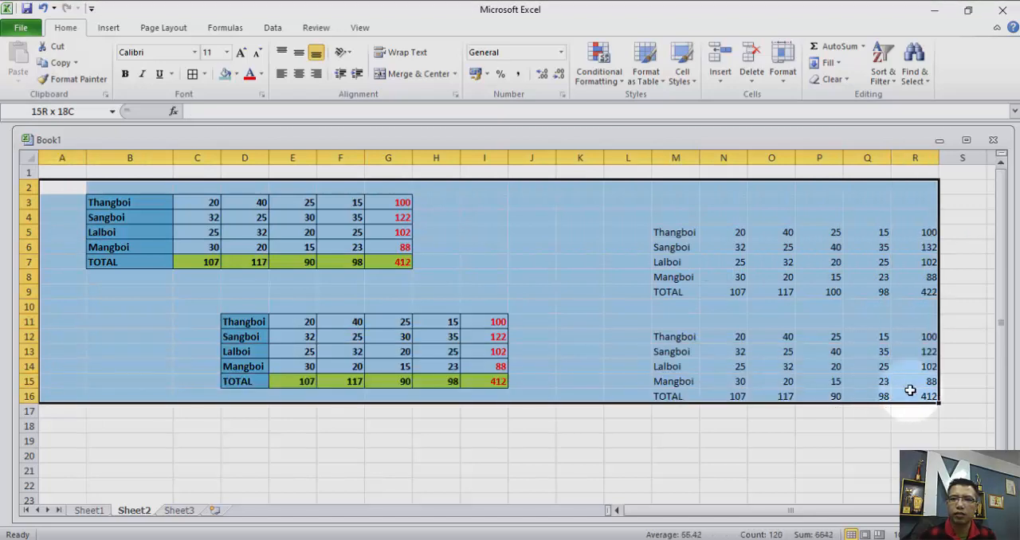
{"action": "key", "text": "Delete"}
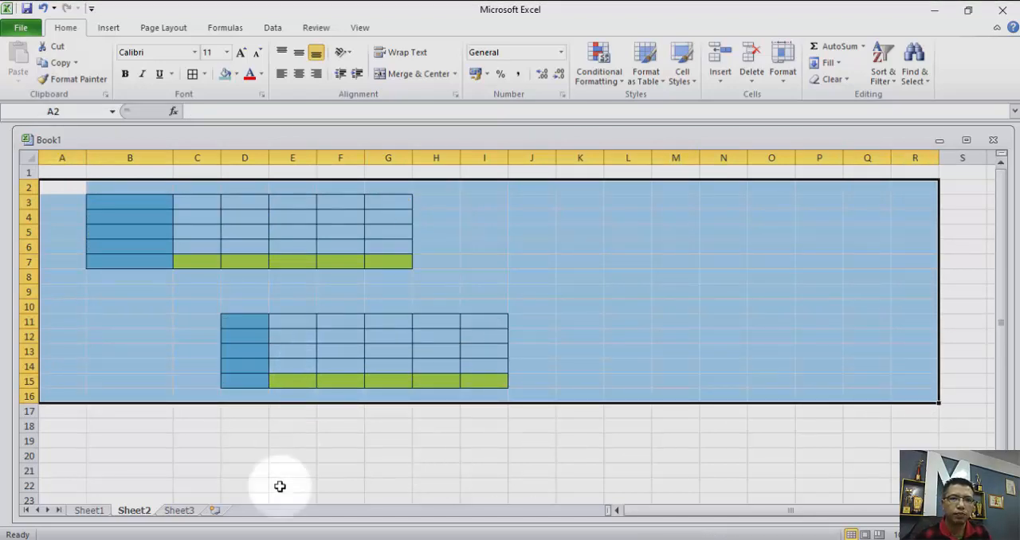
Copy the formatted totals table B4:G8 on Sheet1.
{"action": "left_click", "coordinate": [89, 510]}
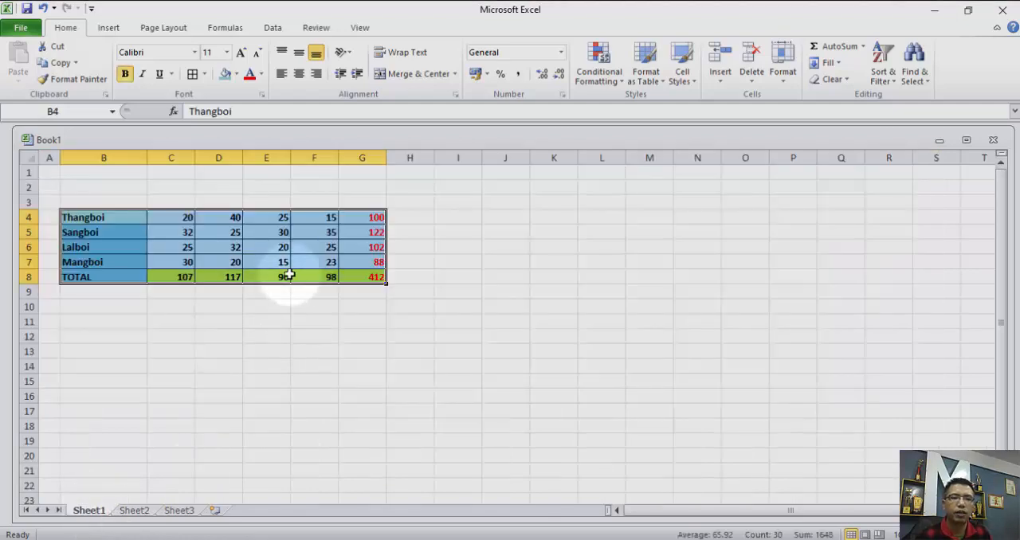
{"action": "left_click", "coordinate": [74, 216]}
{"action": "left_click_drag", "start_coordinate": [74, 216], "coordinate": [363, 277]}
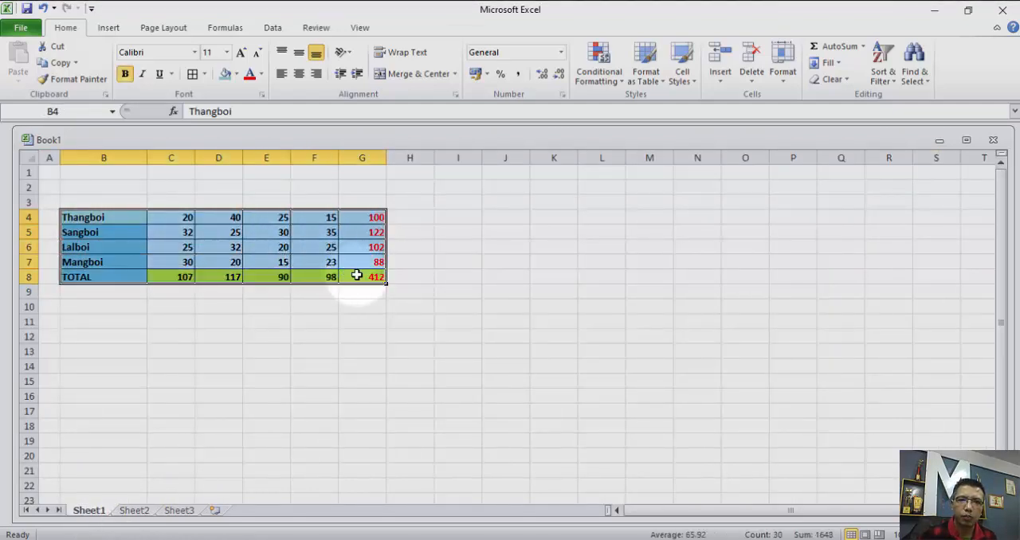
{"action": "right_click", "coordinate": [267, 223]}
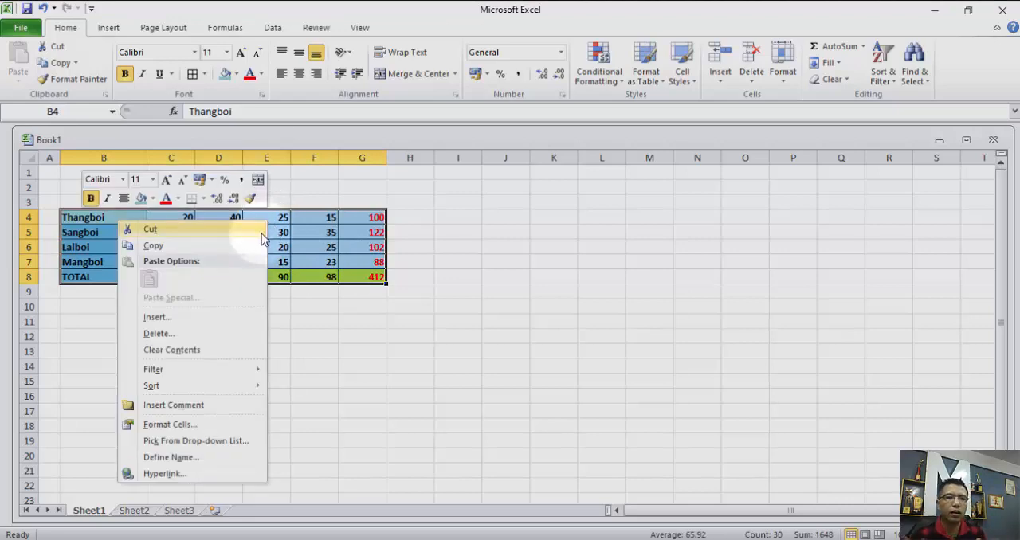
{"action": "left_click", "coordinate": [164, 248]}
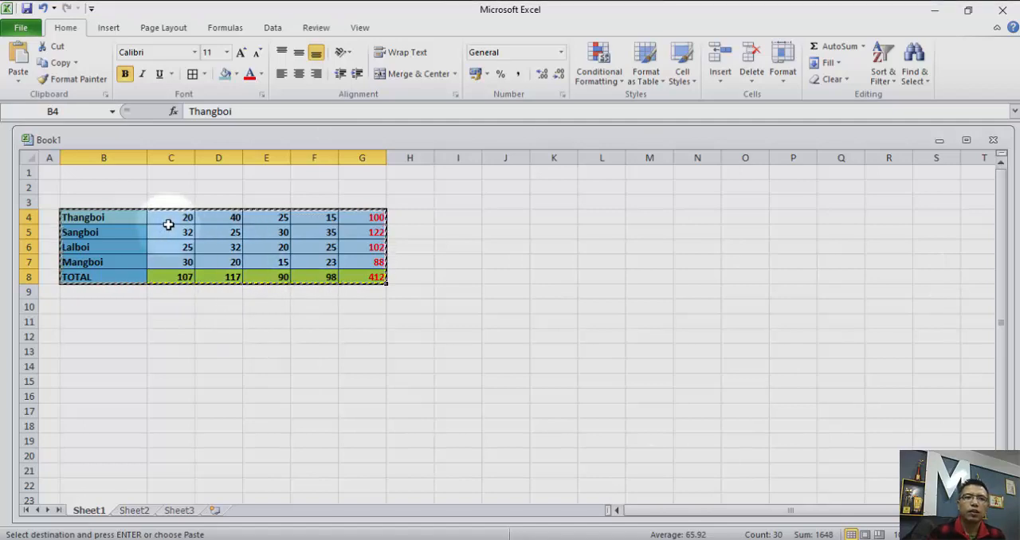
Paste only the copied table's formulas at J4 on Sheet1 with Paste Special.
{"action": "right_click", "coordinate": [498, 220]}
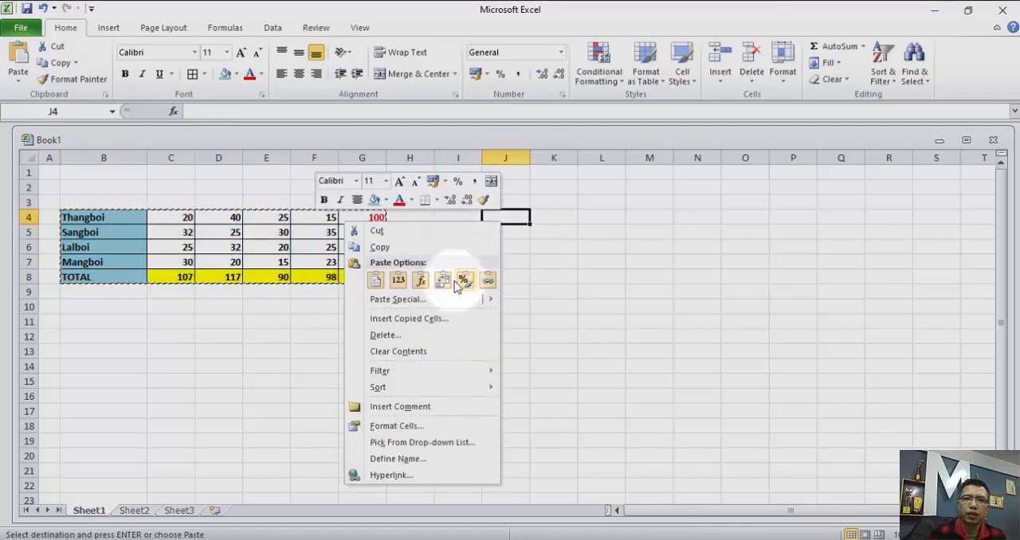
{"action": "mouse_move", "coordinate": [439, 304]}
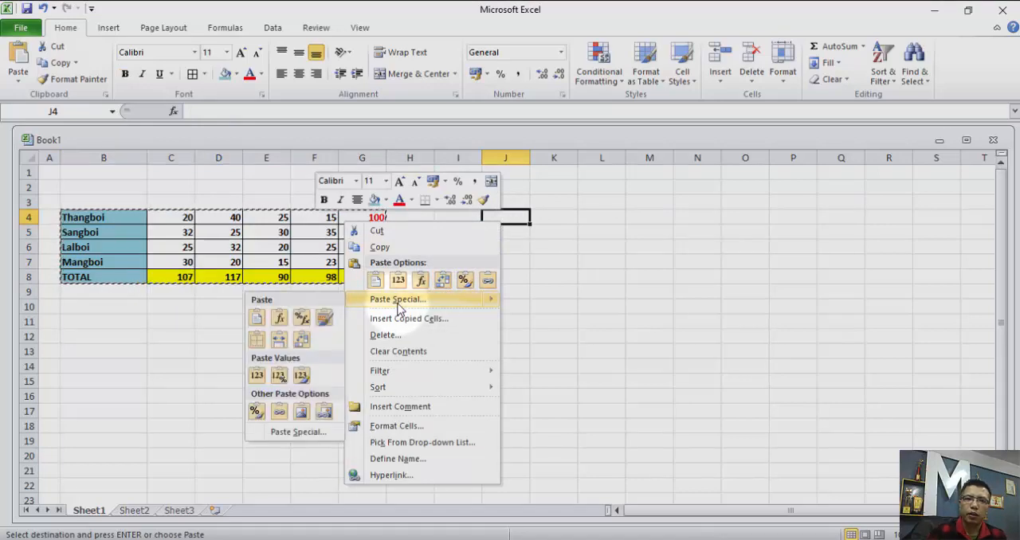
{"action": "left_click", "coordinate": [396, 300]}
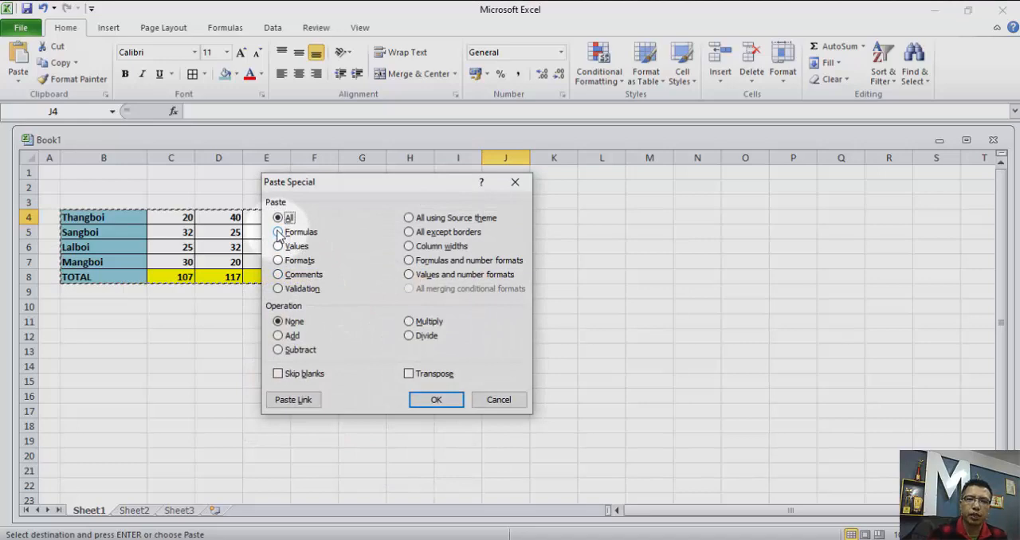
{"action": "left_click_drag", "start_coordinate": [383, 189], "coordinate": [744, 158]}
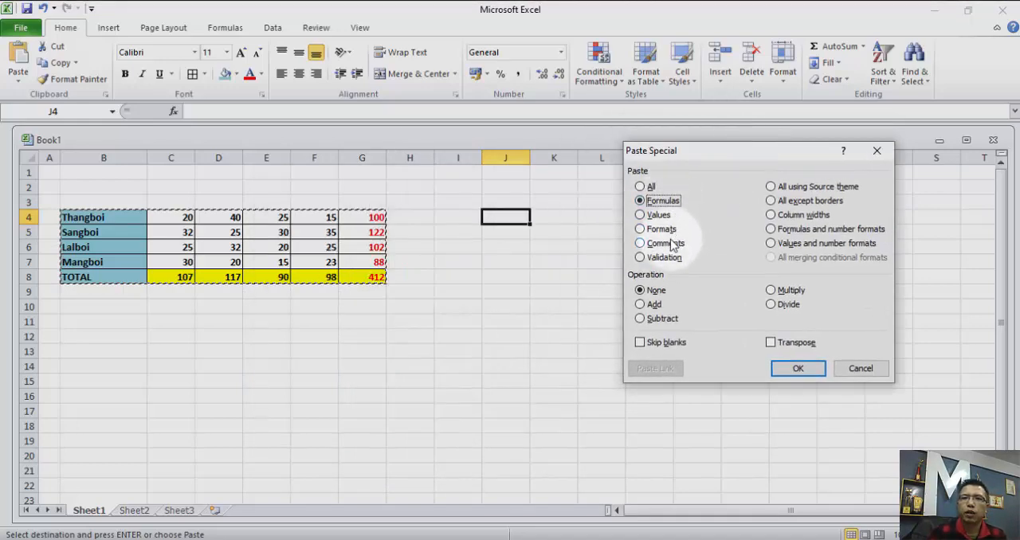
{"action": "left_click", "coordinate": [797, 370]}
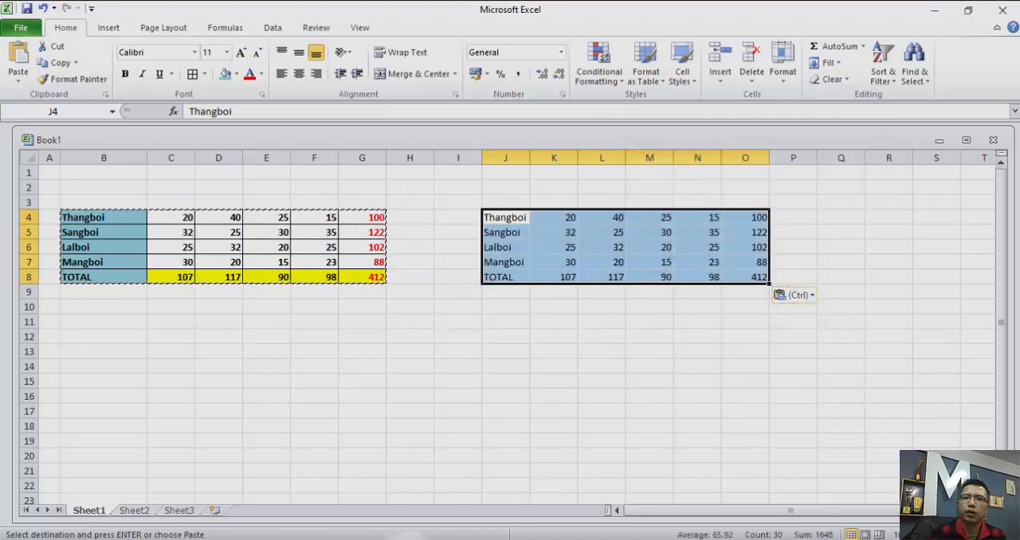
Inspect the total formula in K8 of the pasted table and end copy mode.
{"action": "left_click", "coordinate": [717, 333]}
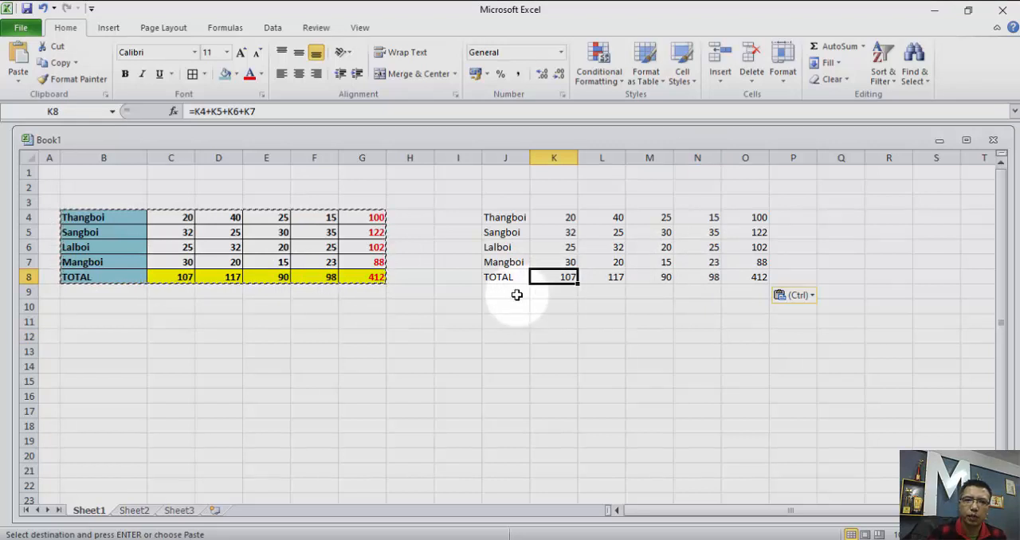
{"action": "left_click", "coordinate": [384, 348]}
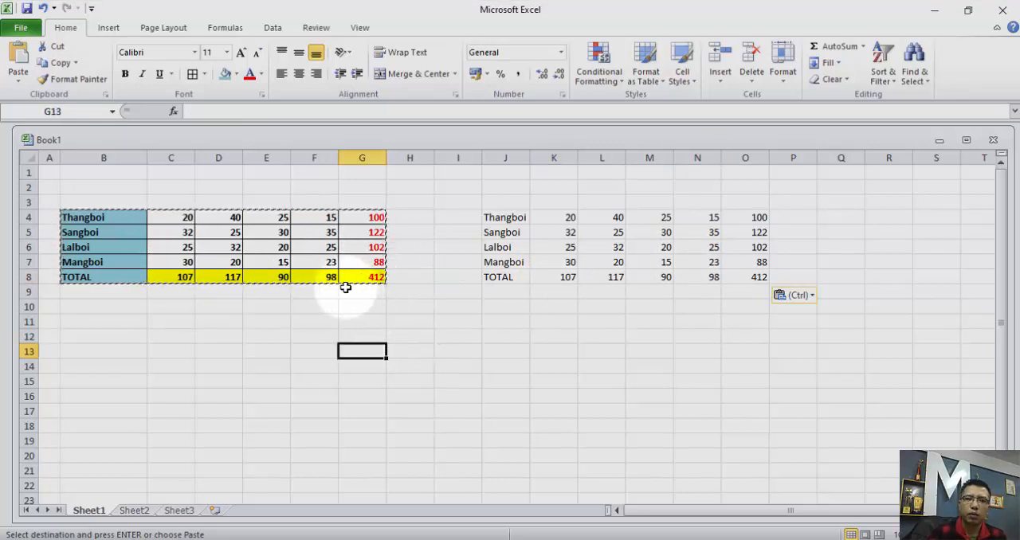
{"action": "key", "text": "Escape"}
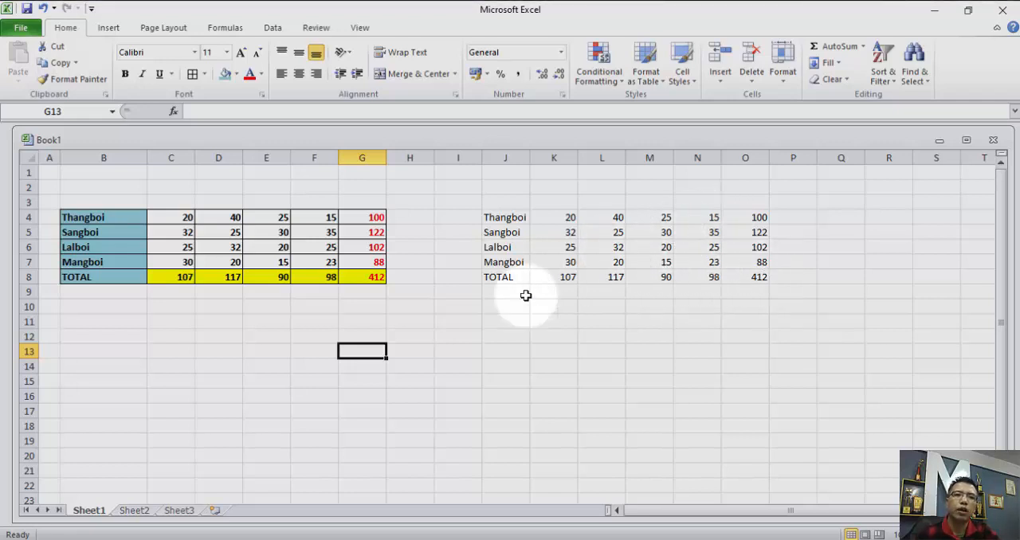
Middle-align and horizontally center the row totals in G4:G8 of the formatted table.
{"action": "left_click_drag", "start_coordinate": [353, 216], "coordinate": [375, 280]}
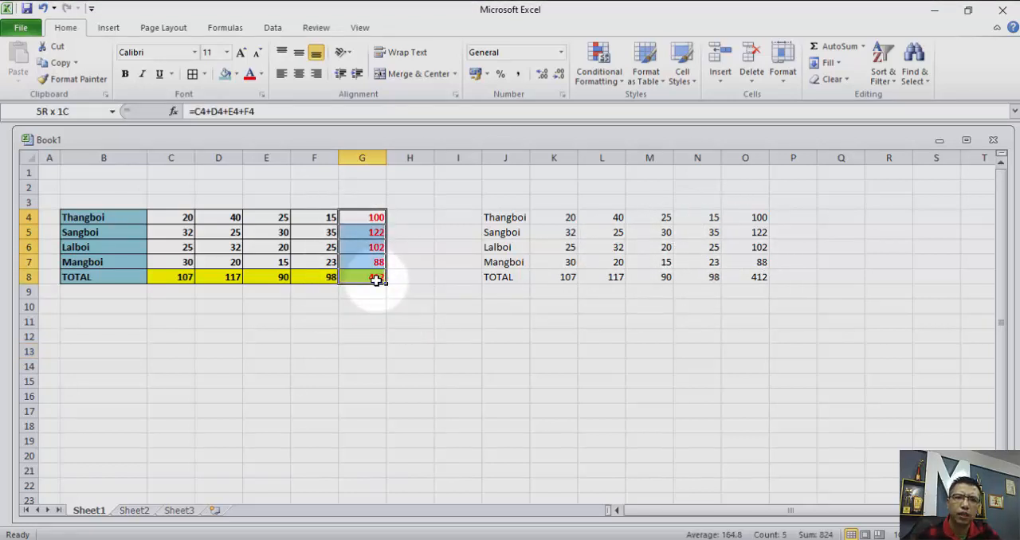
{"action": "left_click", "coordinate": [299, 52]}
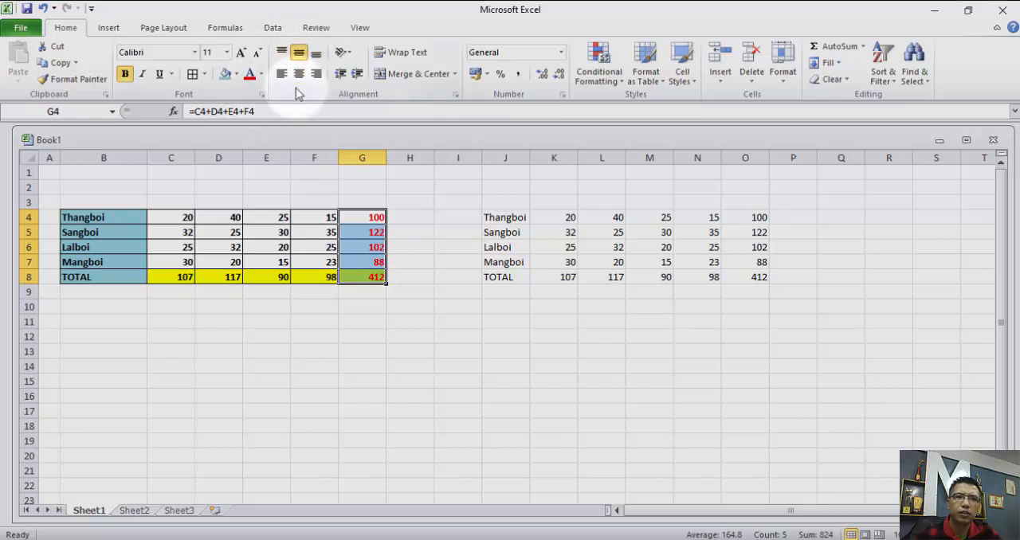
{"action": "left_click", "coordinate": [300, 73]}
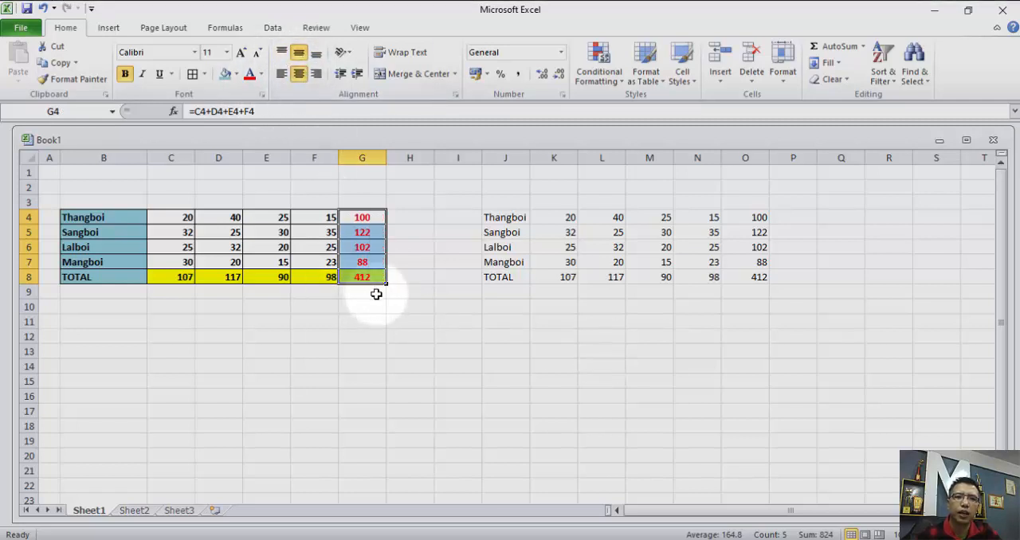
{"action": "left_click", "coordinate": [428, 307]}
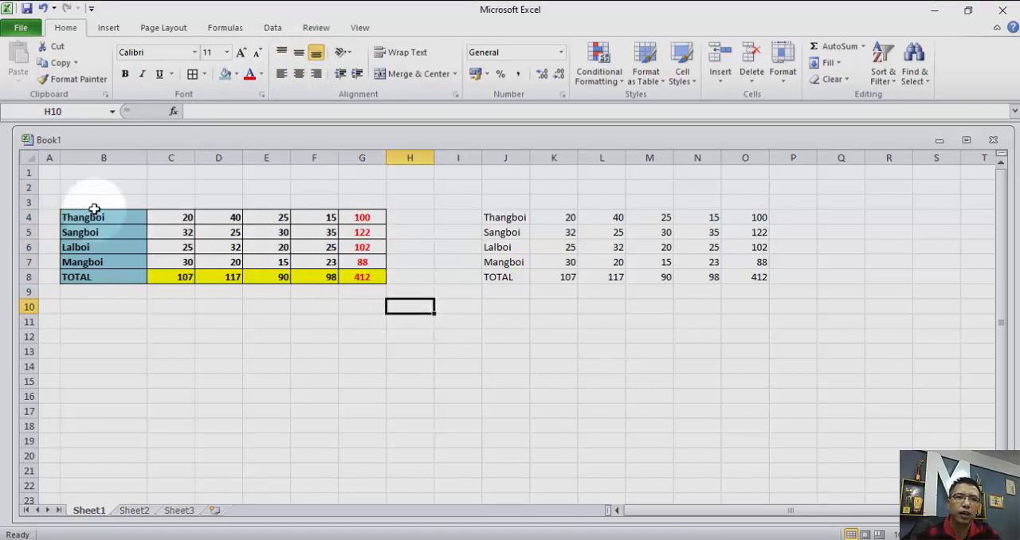
{"action": "left_click_drag", "start_coordinate": [70, 217], "coordinate": [347, 272]}
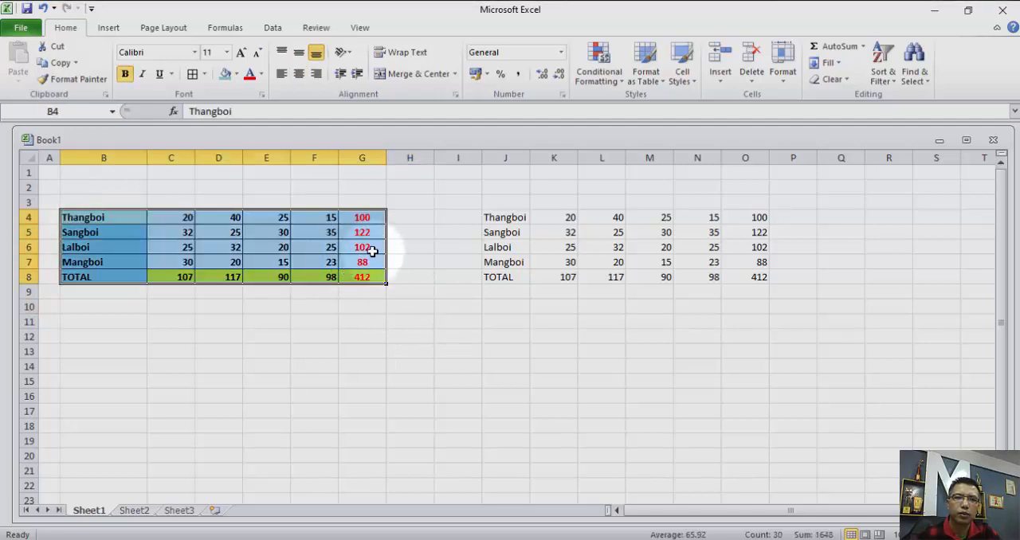
{"action": "right_click", "coordinate": [372, 251]}
{"action": "left_click", "coordinate": [519, 299]}
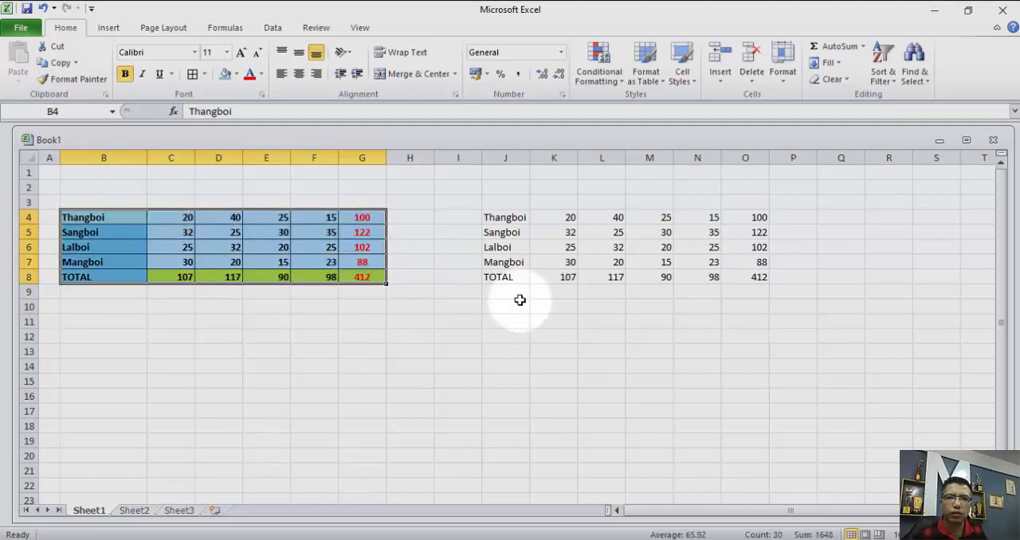
Undo the alignment changes to the row totals and the formulas paste at J4.
{"action": "key", "text": "ctrl+z"}
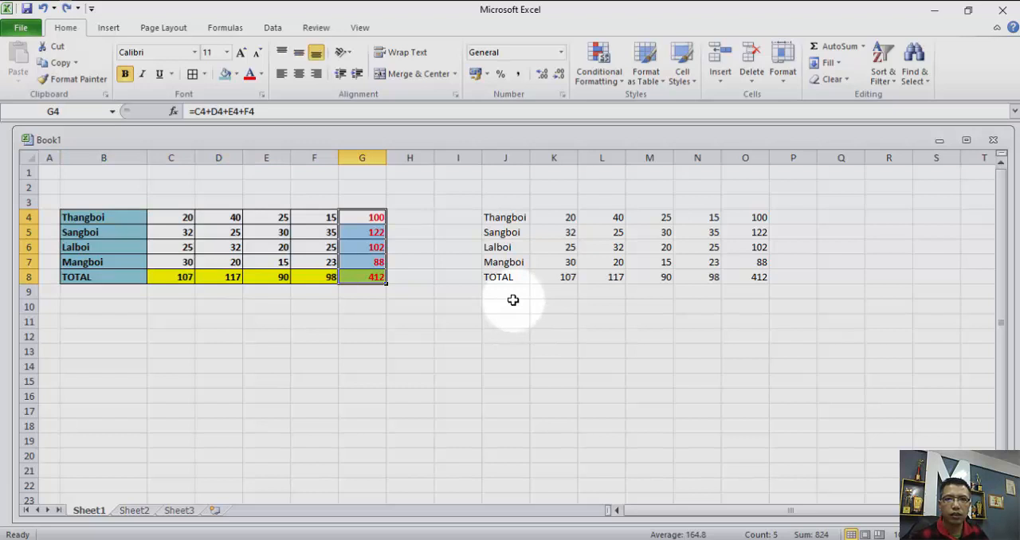
{"action": "key", "text": "ctrl+z"}
{"action": "key", "text": "ctrl+z"}
{"action": "left_click", "coordinate": [424, 300]}
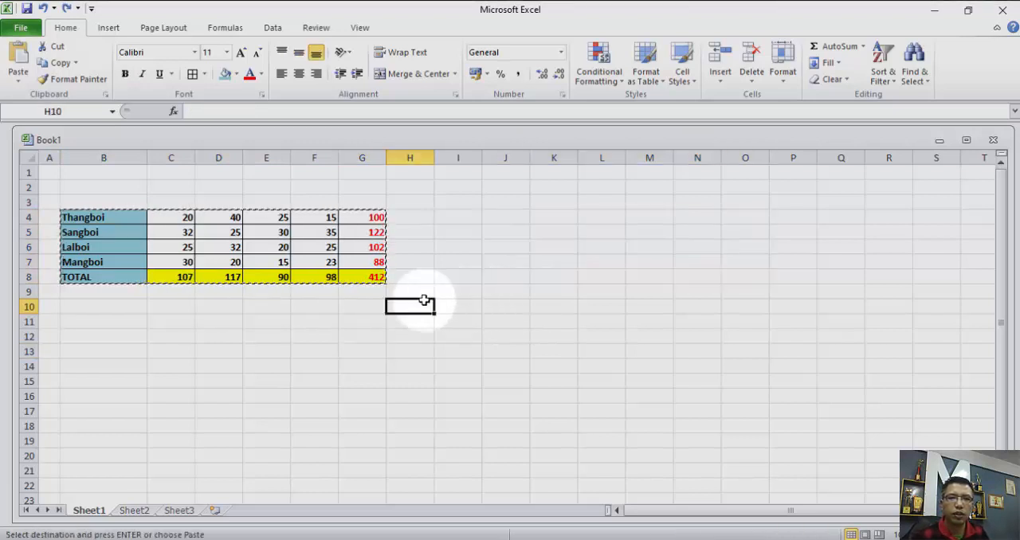
Horizontally center and middle-align the row totals in G4:G8 on Sheet1.
{"action": "left_click_drag", "start_coordinate": [358, 219], "coordinate": [371, 285]}
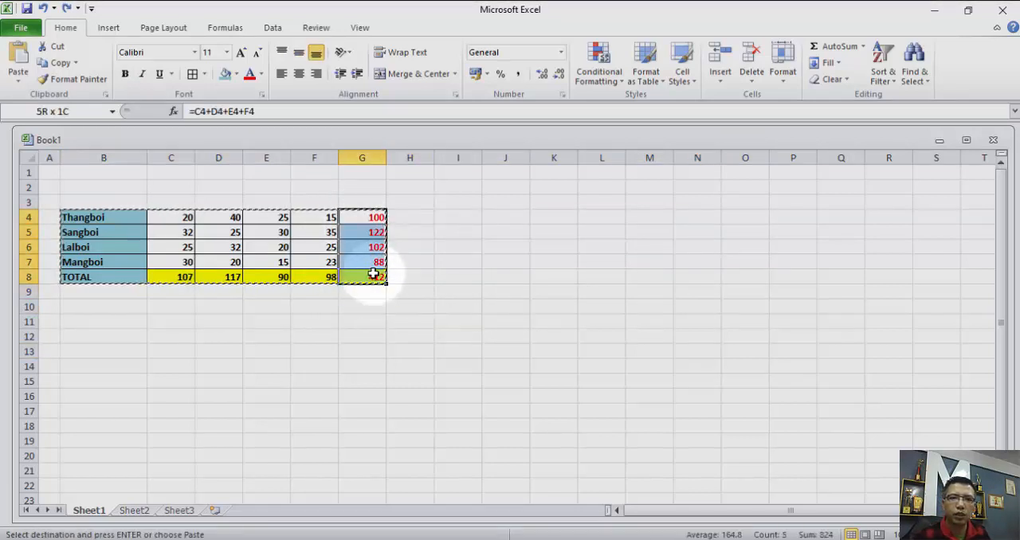
{"action": "left_click", "coordinate": [299, 73]}
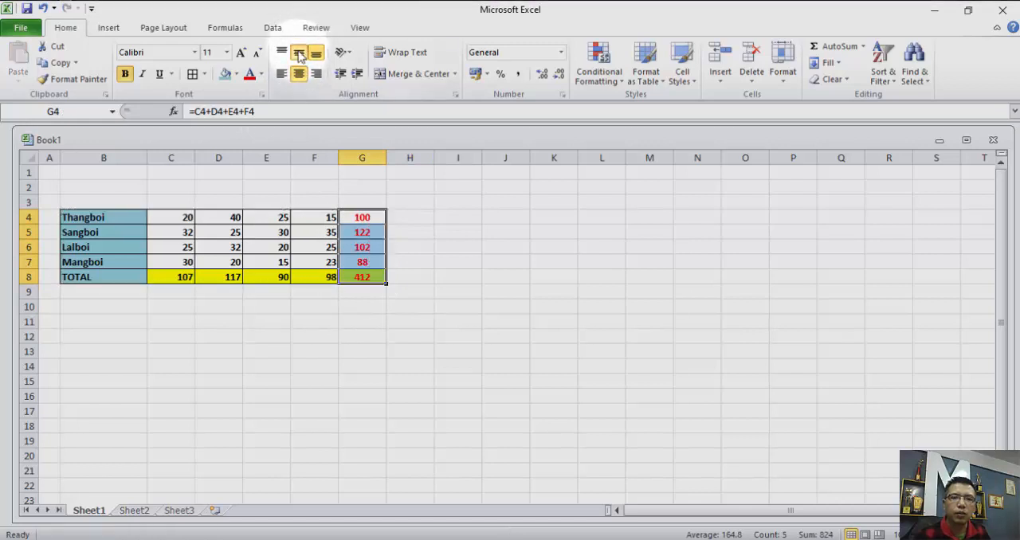
{"action": "left_click", "coordinate": [496, 293]}
Copy the table B4:G8 and paste only its formulas at J4 with Paste Special.
{"action": "left_click", "coordinate": [84, 216]}
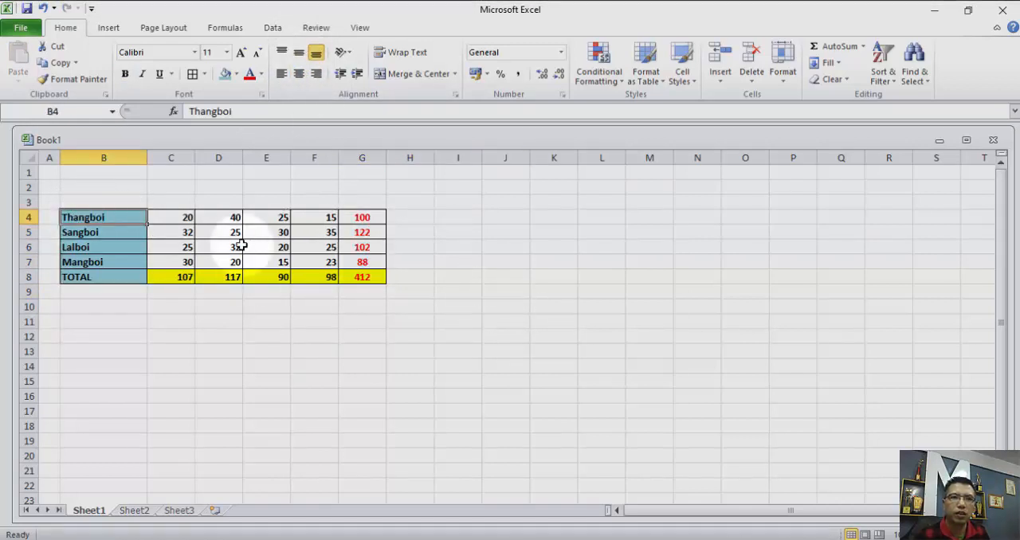
{"action": "left_click_drag", "start_coordinate": [242, 247], "coordinate": [361, 276]}
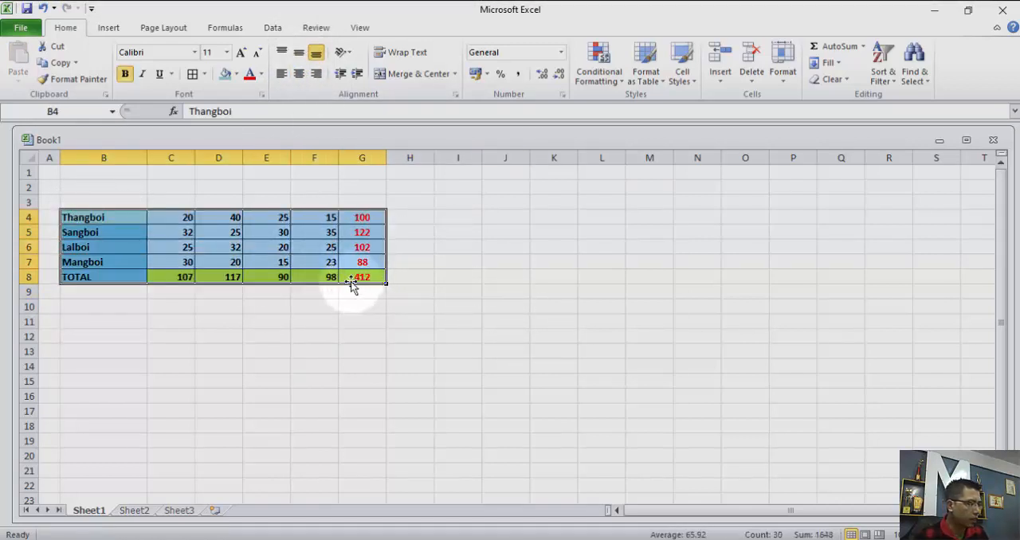
{"action": "right_click", "coordinate": [352, 261]}
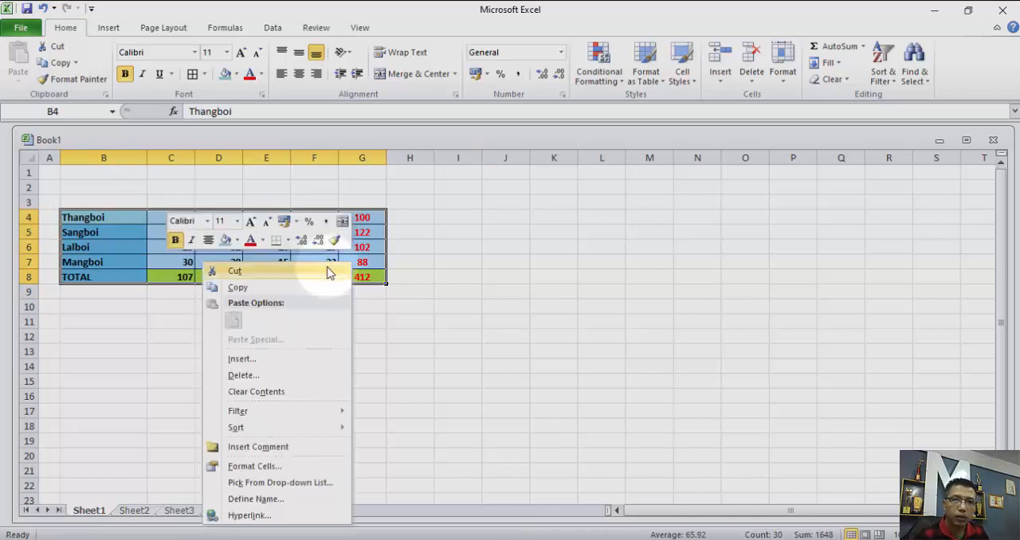
{"action": "left_click", "coordinate": [302, 292]}
{"action": "right_click", "coordinate": [516, 218]}
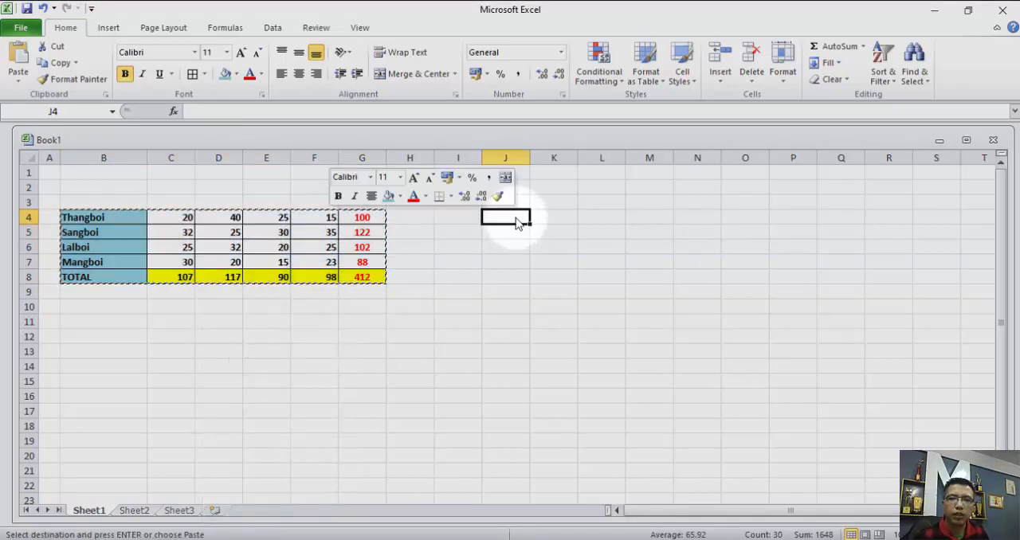
{"action": "left_click", "coordinate": [455, 296]}
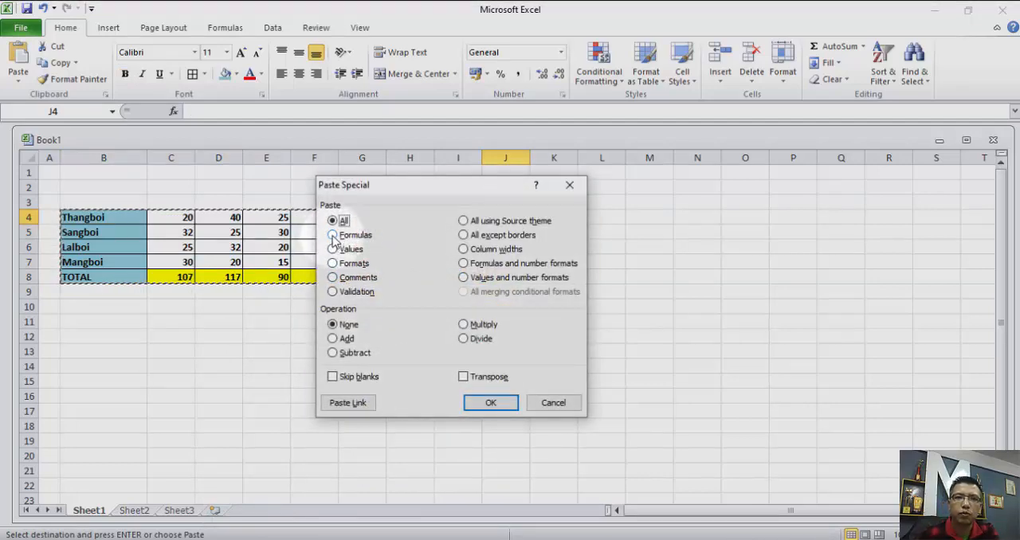
{"action": "left_click", "coordinate": [488, 402]}
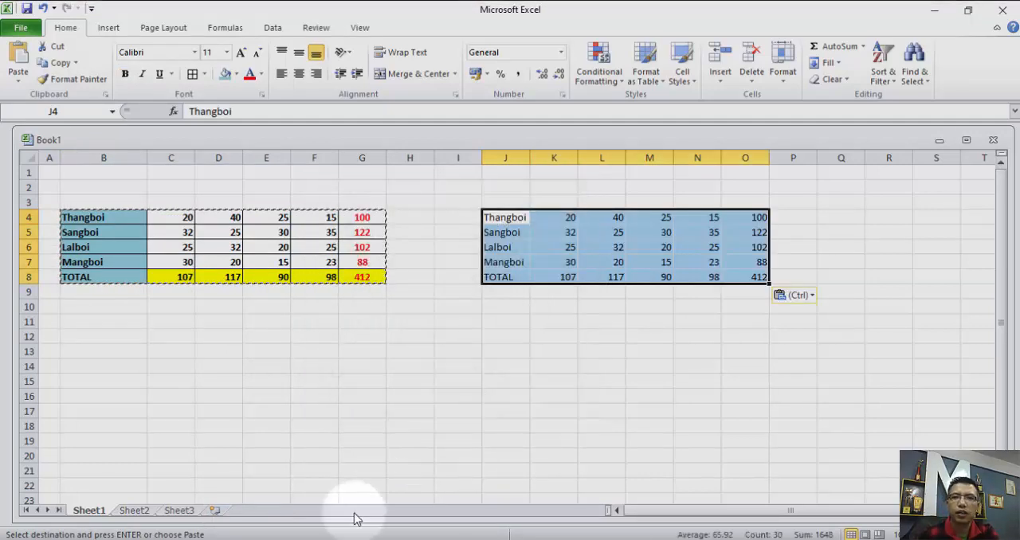
{"action": "left_click", "coordinate": [645, 321]}
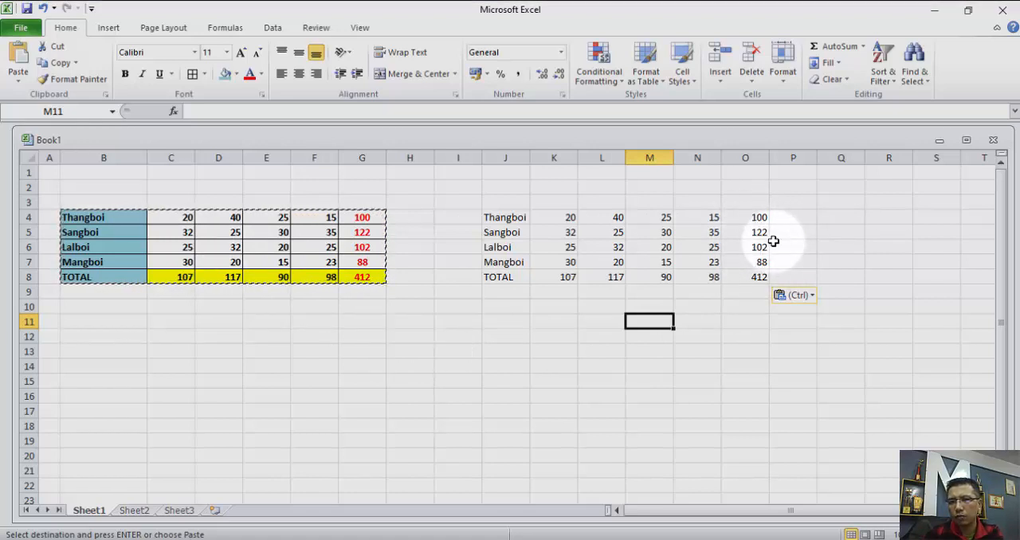
Inspect the formula in O4, the entries in N6 and N5, and the grand total in O8 of the pasted table, ending copy mode.
{"action": "left_click", "coordinate": [752, 216]}
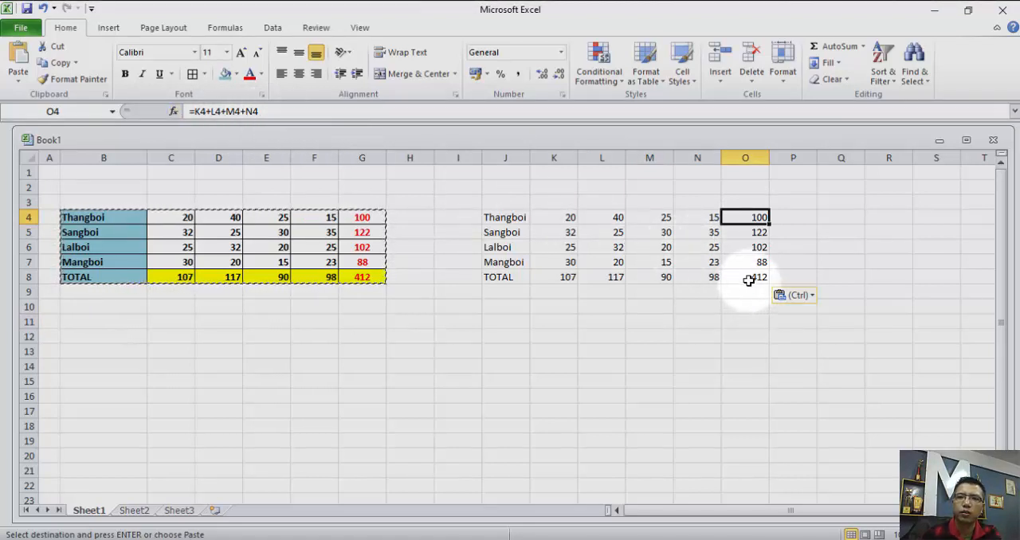
{"action": "left_click", "coordinate": [699, 246]}
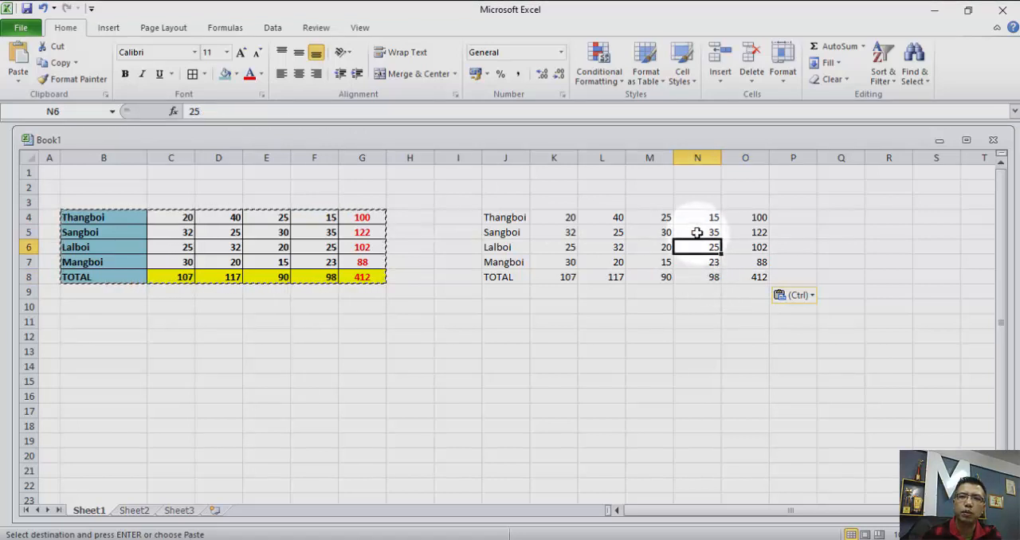
{"action": "left_click", "coordinate": [697, 233]}
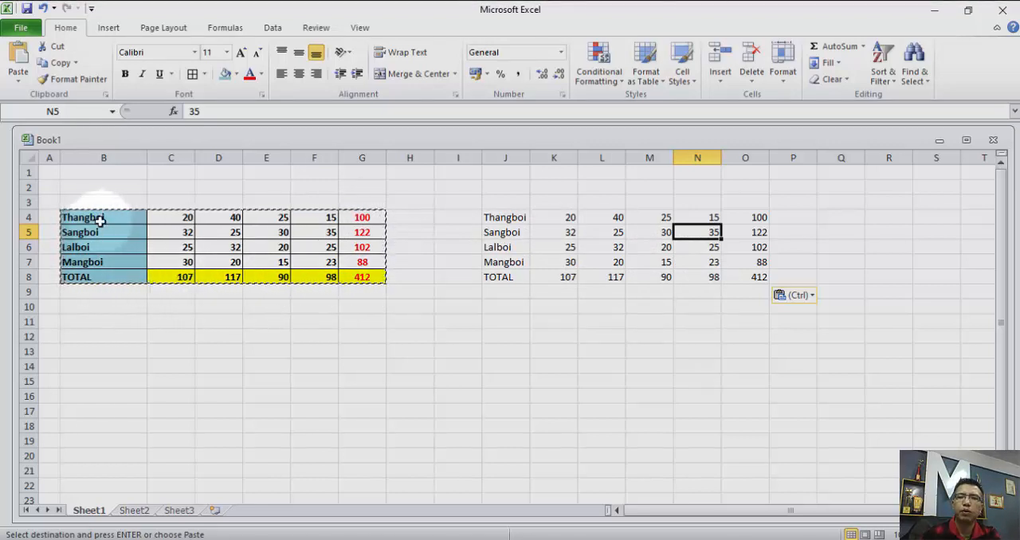
{"action": "left_click", "coordinate": [510, 335]}
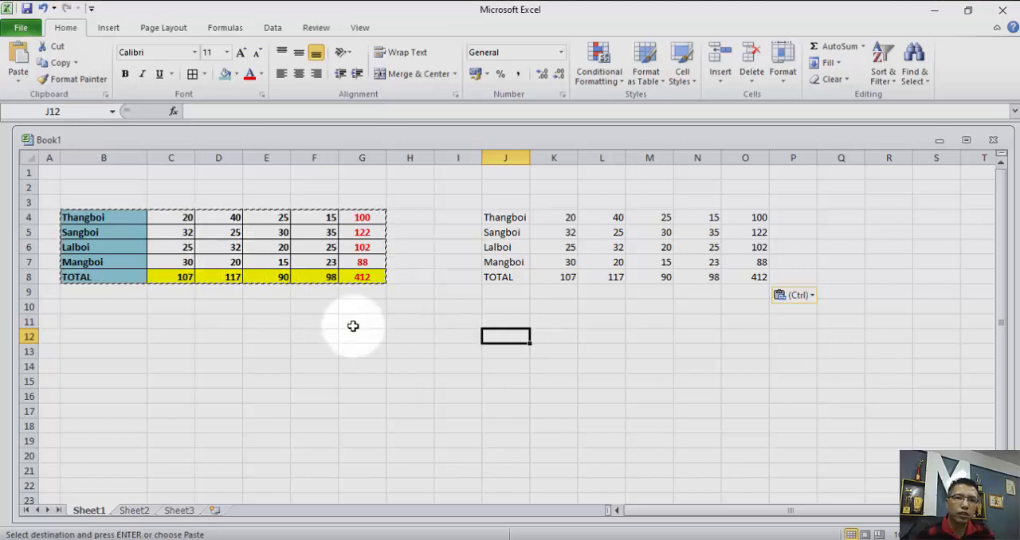
{"action": "key", "text": "Escape"}
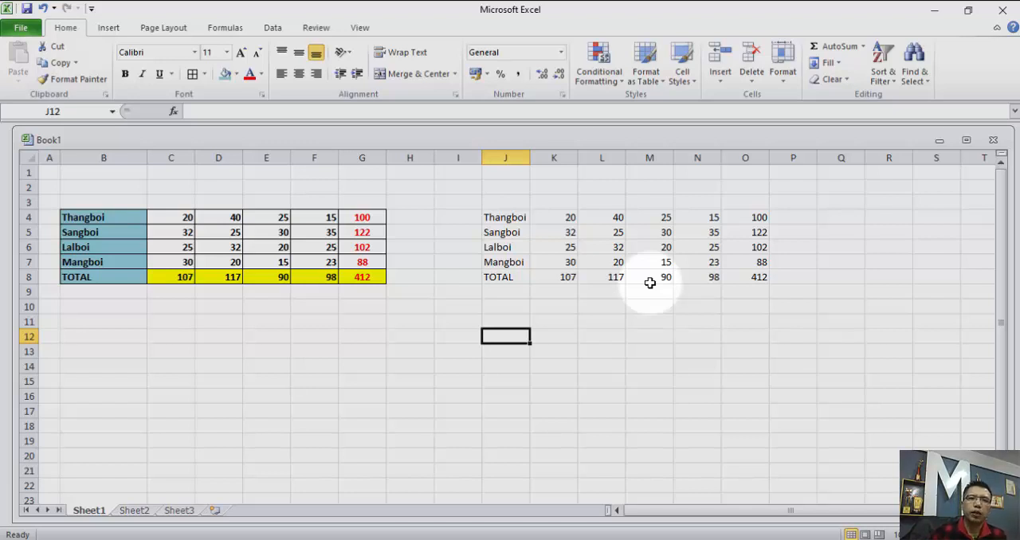
{"action": "left_click", "coordinate": [319, 112]}
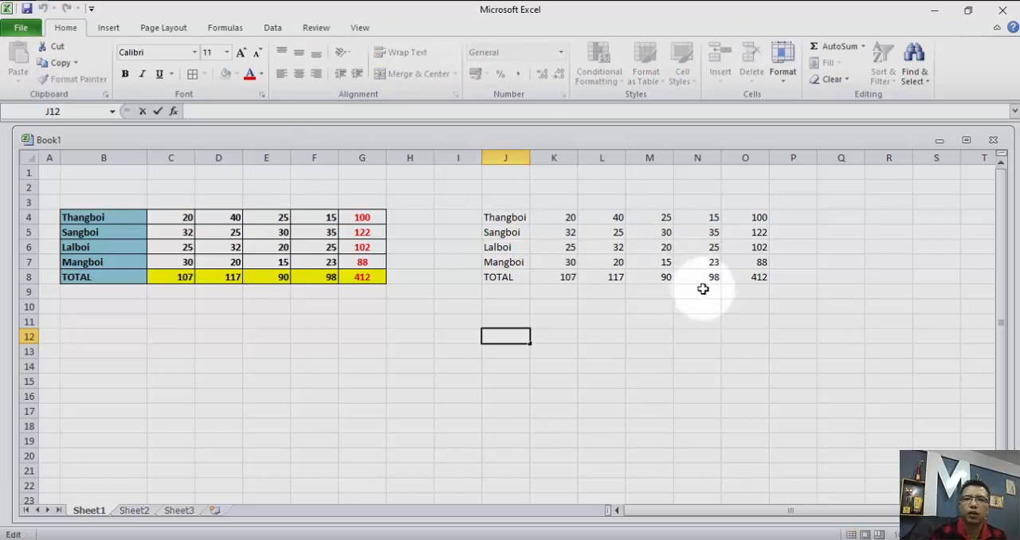
{"action": "left_click", "coordinate": [747, 277]}
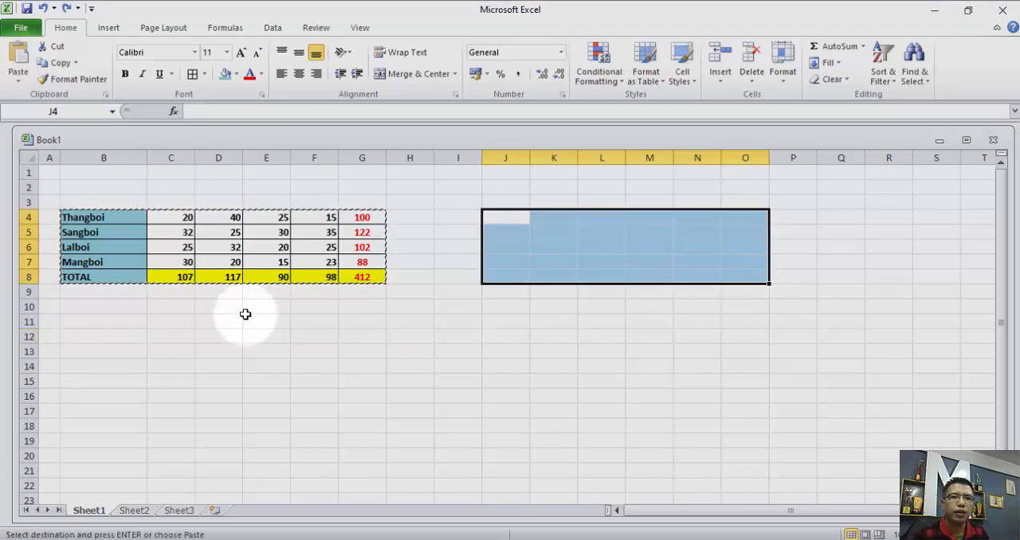
Copy the table B4:G8 again and paste only its values at J4 with Paste Special.
{"action": "left_click", "coordinate": [246, 314]}
{"action": "left_click_drag", "start_coordinate": [66, 216], "coordinate": [353, 273]}
{"action": "right_click", "coordinate": [311, 247]}
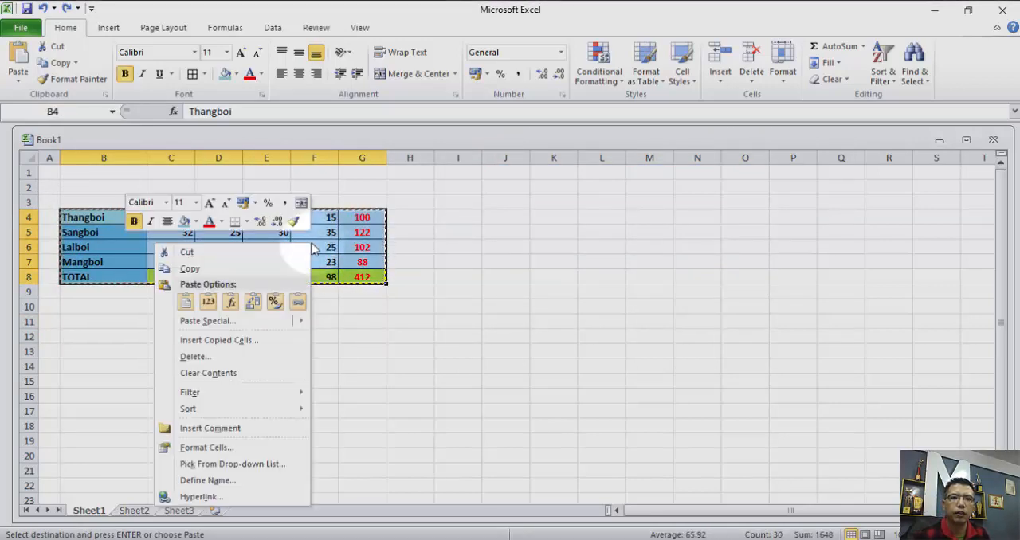
{"action": "left_click", "coordinate": [268, 275]}
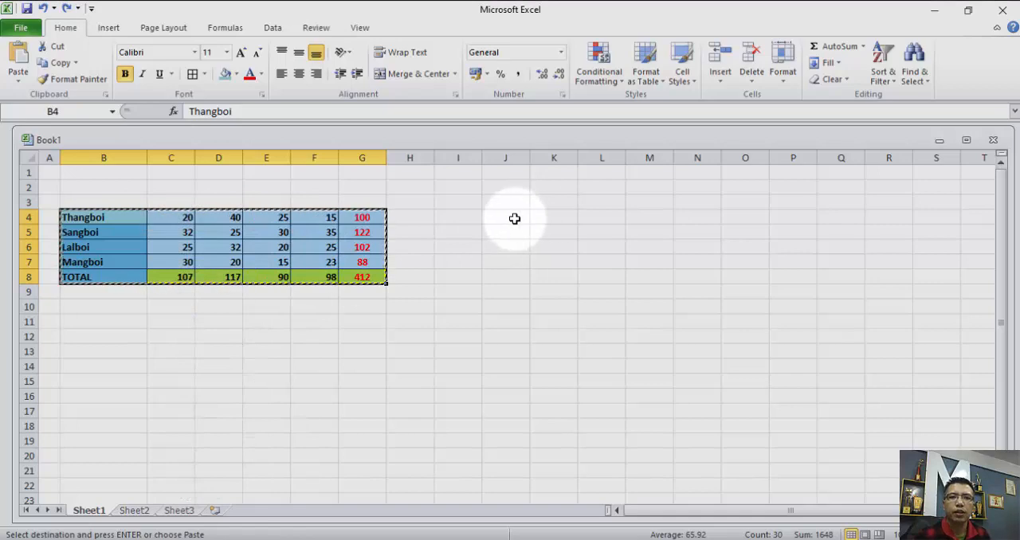
{"action": "left_click", "coordinate": [513, 217]}
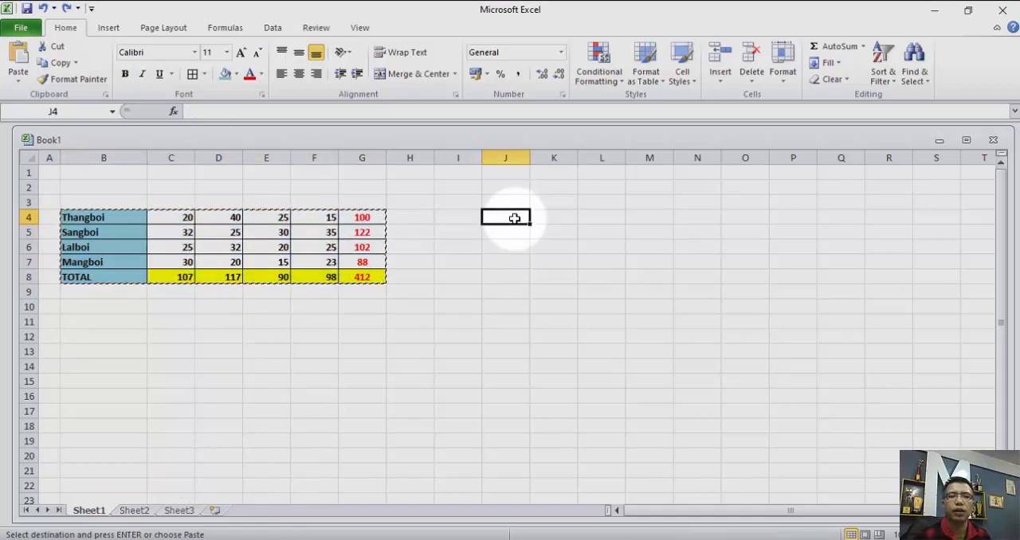
{"action": "right_click", "coordinate": [514, 218]}
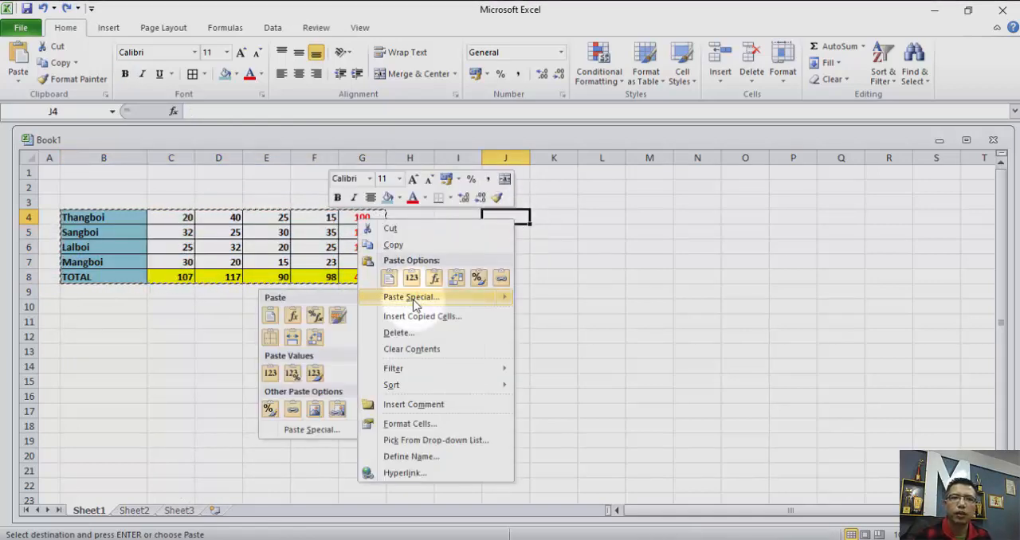
{"action": "left_click", "coordinate": [411, 297]}
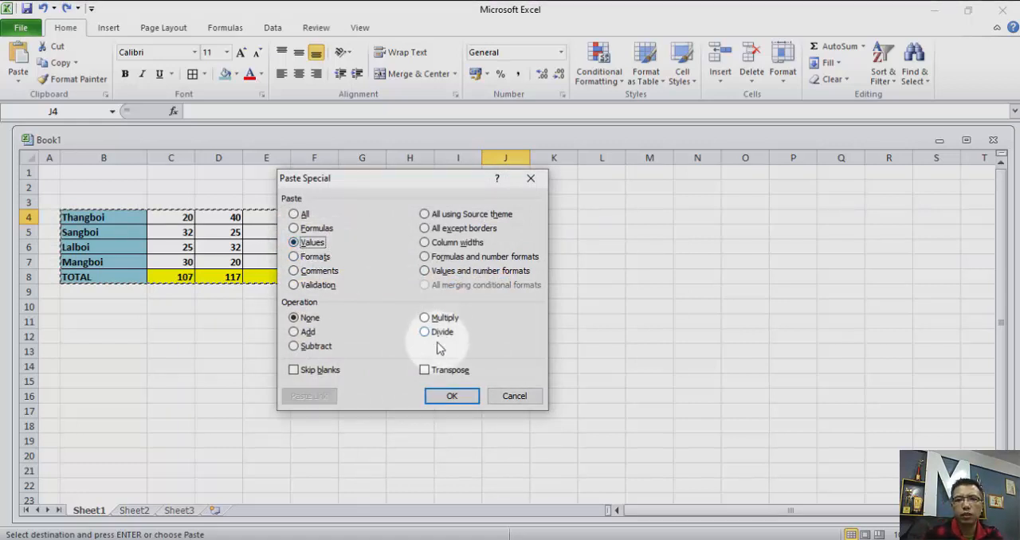
{"action": "left_click", "coordinate": [452, 396]}
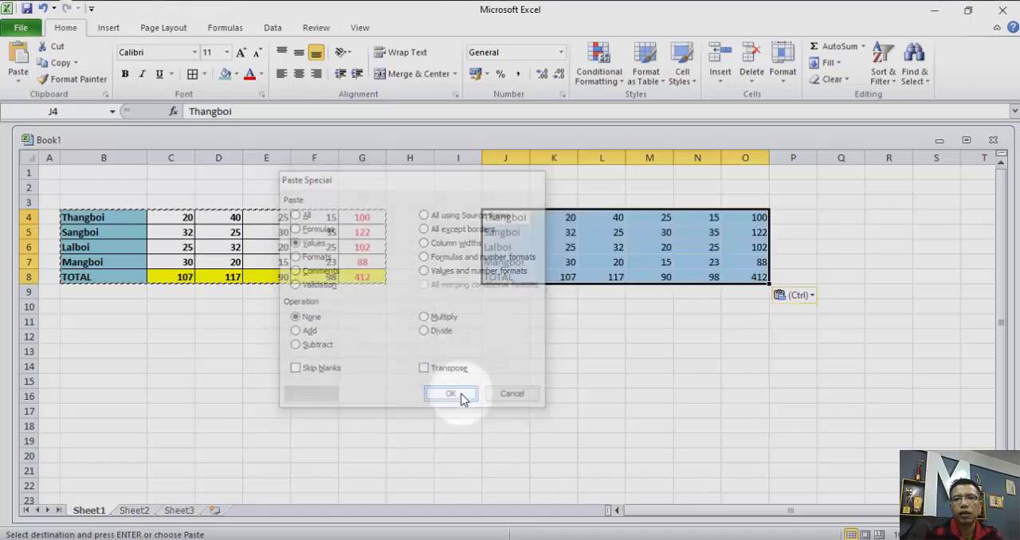
{"action": "left_click", "coordinate": [544, 303]}
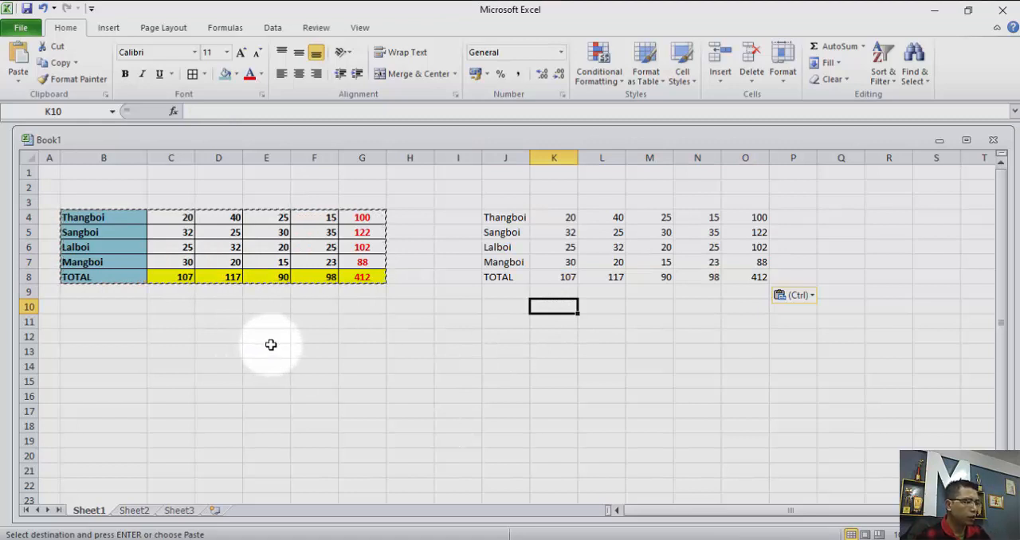
End copy mode and compare the contents of the pasted row total O4 with the original in G4.
{"action": "key", "text": "Escape"}
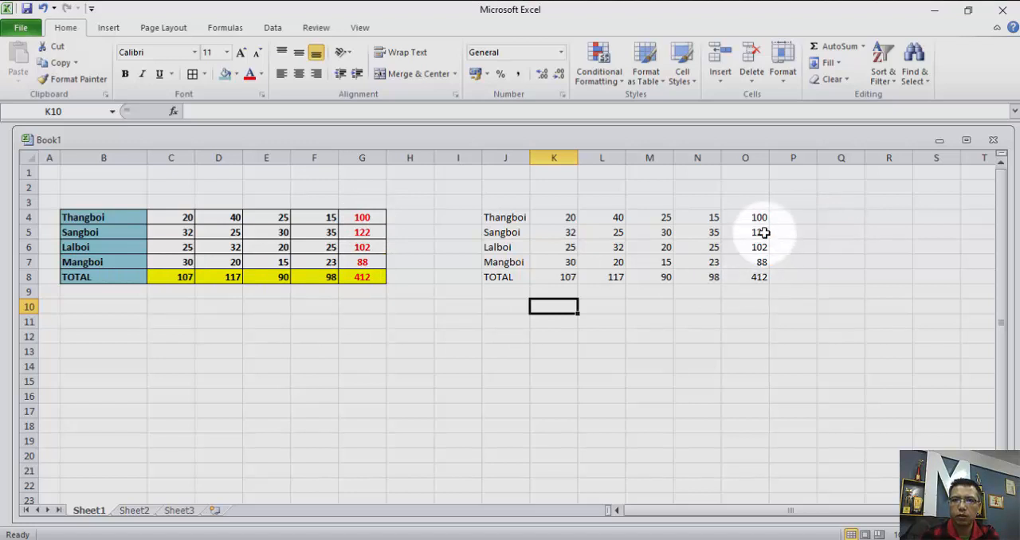
{"action": "left_click", "coordinate": [362, 216]}
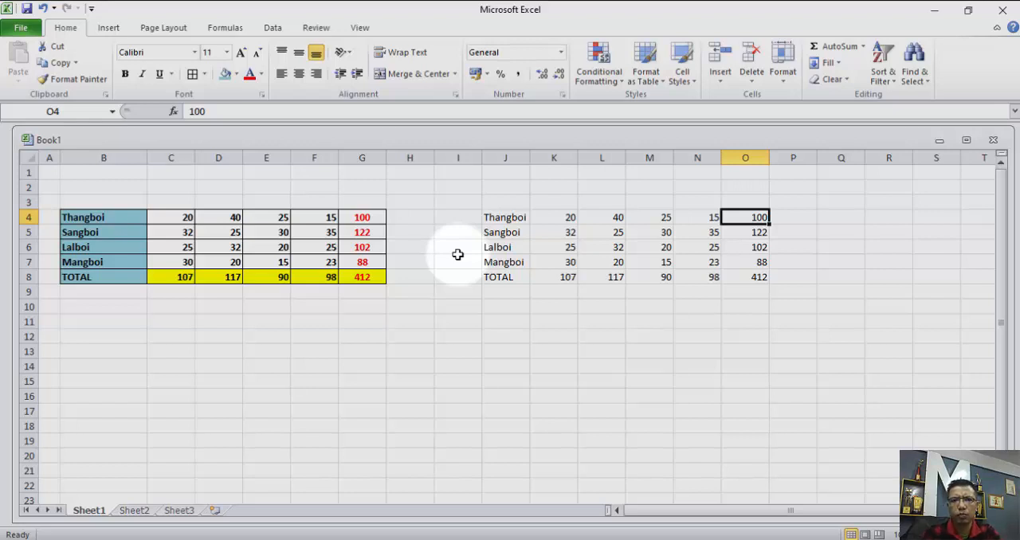
{"action": "left_click", "coordinate": [353, 217]}
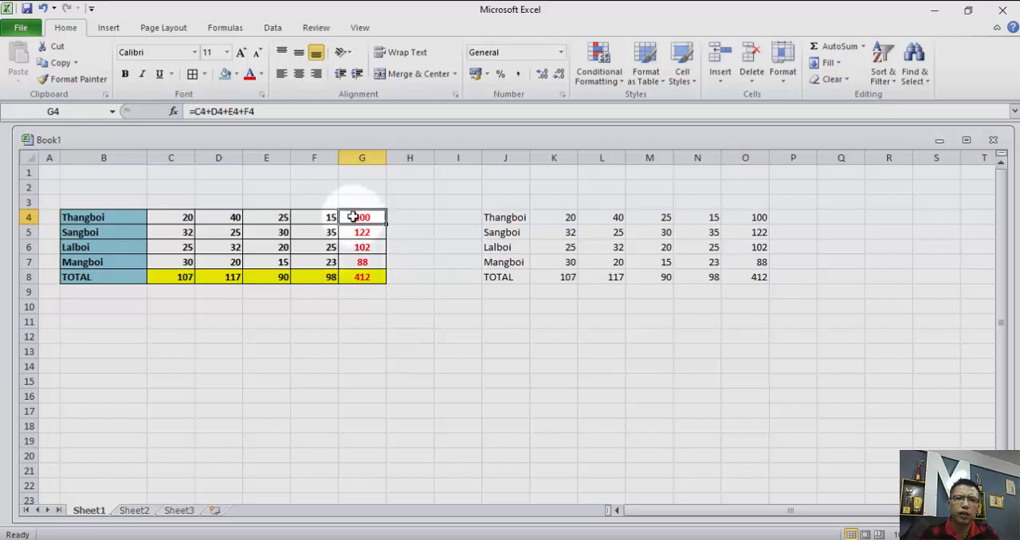
Copy the row totals G4:G8 and paste only their values at K11 with Paste Special.
{"action": "left_click_drag", "start_coordinate": [353, 216], "coordinate": [360, 262]}
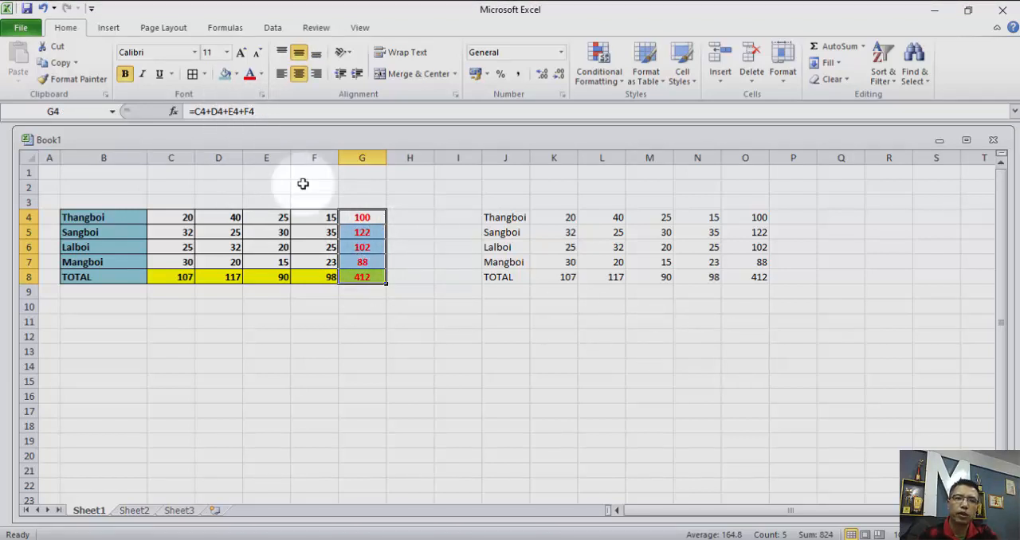
{"action": "right_click", "coordinate": [357, 246]}
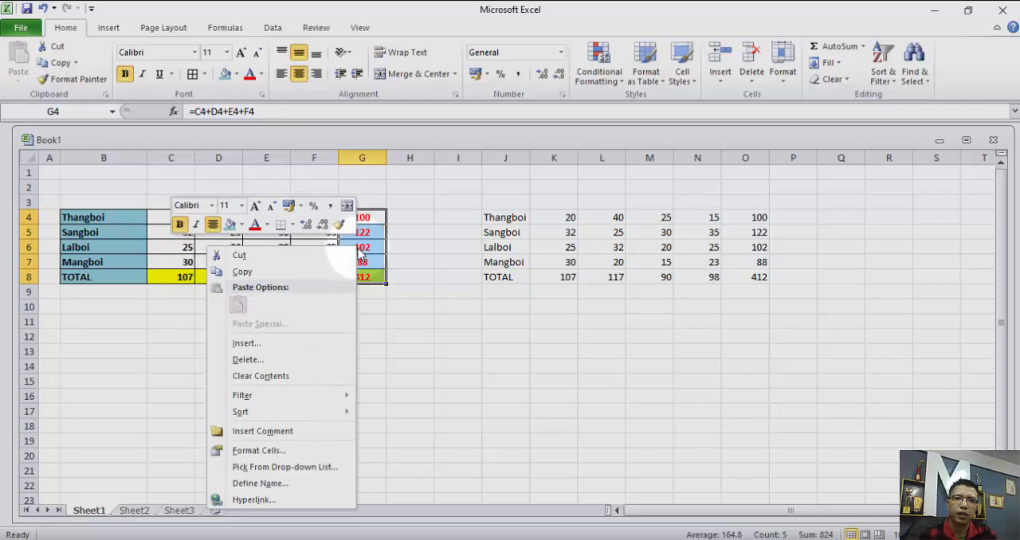
{"action": "left_click", "coordinate": [311, 274]}
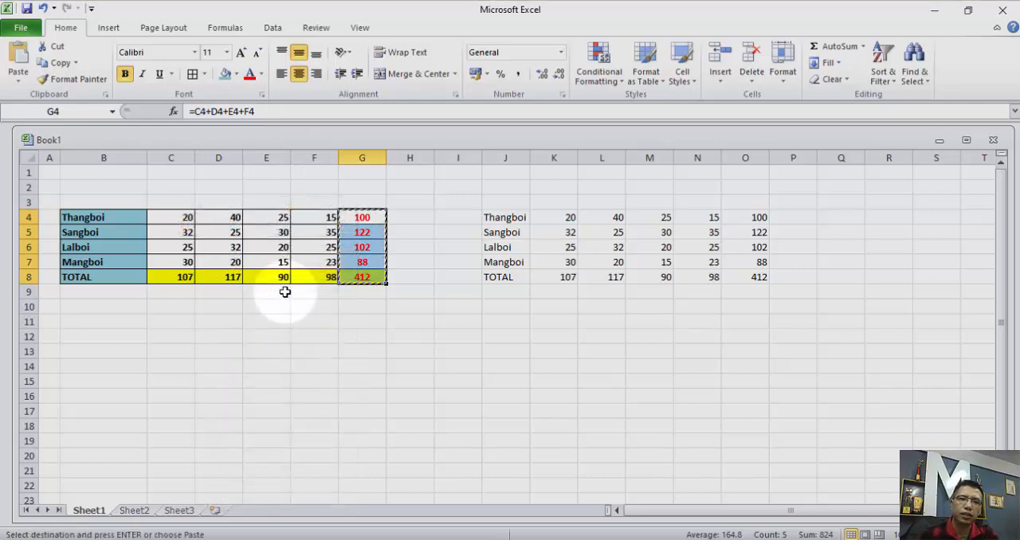
{"action": "left_click", "coordinate": [563, 325]}
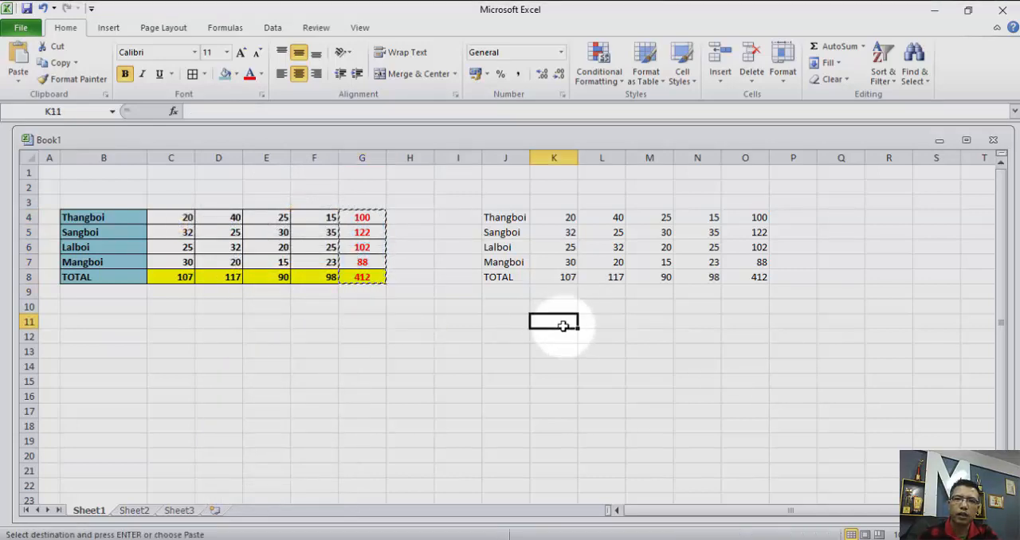
{"action": "right_click", "coordinate": [562, 322]}
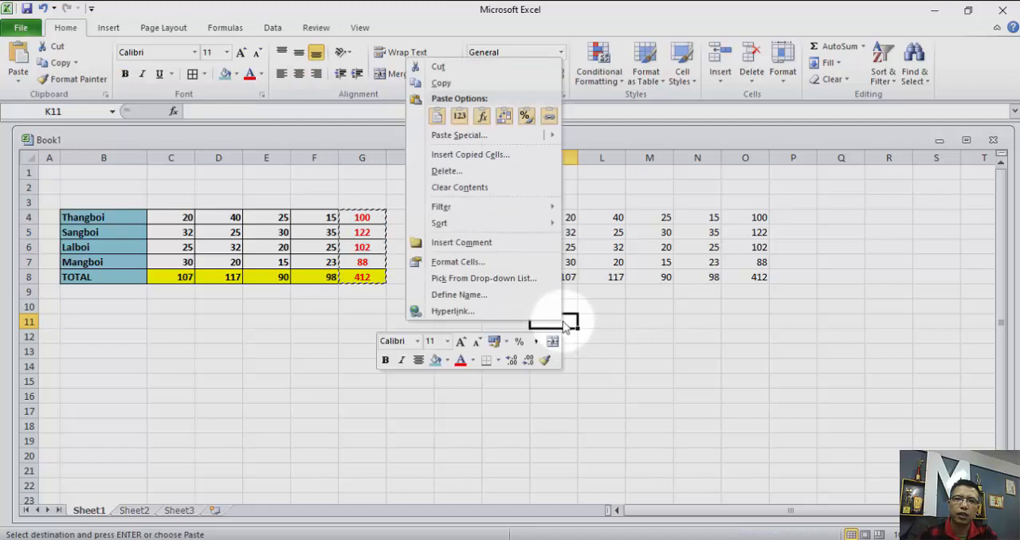
{"action": "left_click", "coordinate": [483, 141]}
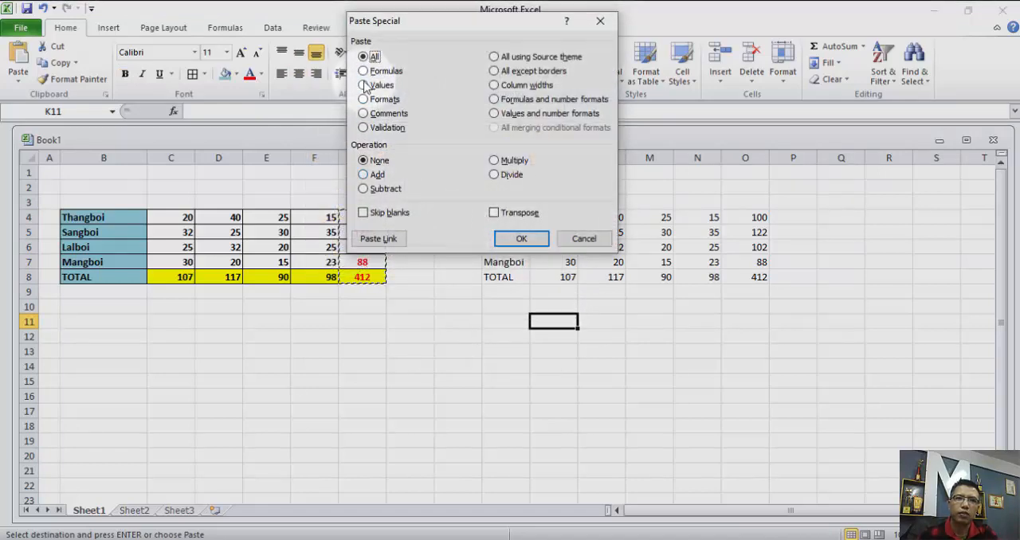
{"action": "left_click", "coordinate": [521, 238]}
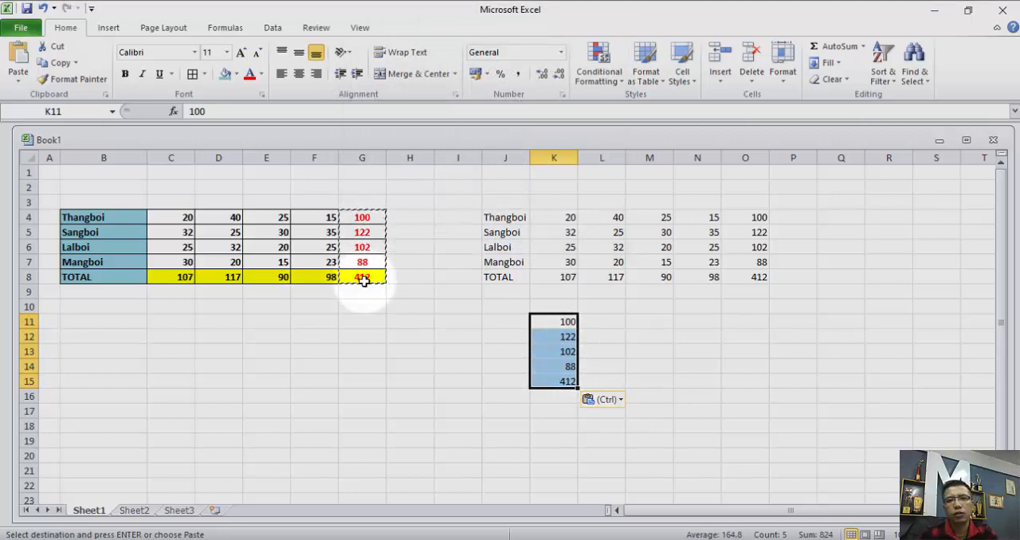
Compare the contents of the pasted grand total in K15 with the original in G8.
{"action": "left_click", "coordinate": [555, 346]}
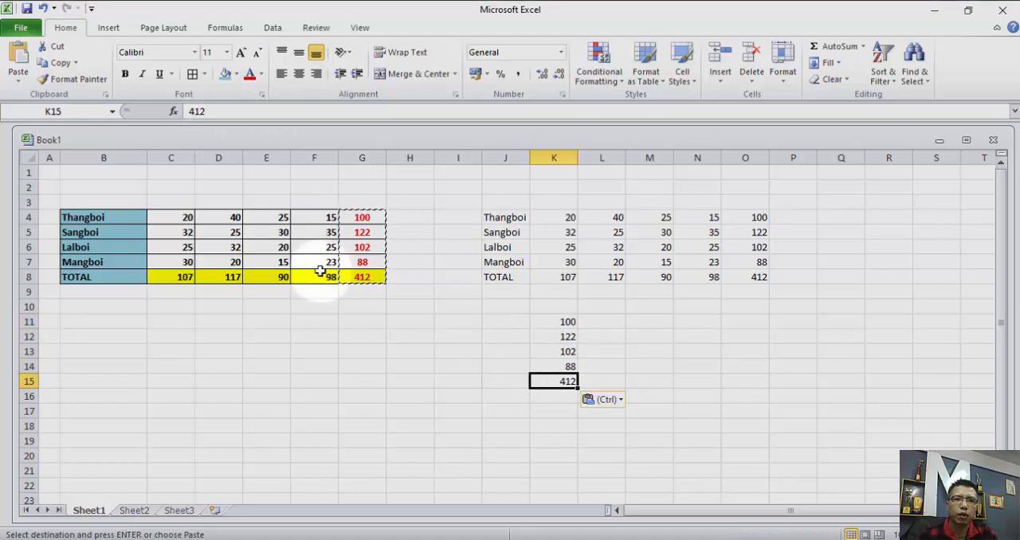
{"action": "left_click", "coordinate": [358, 278]}
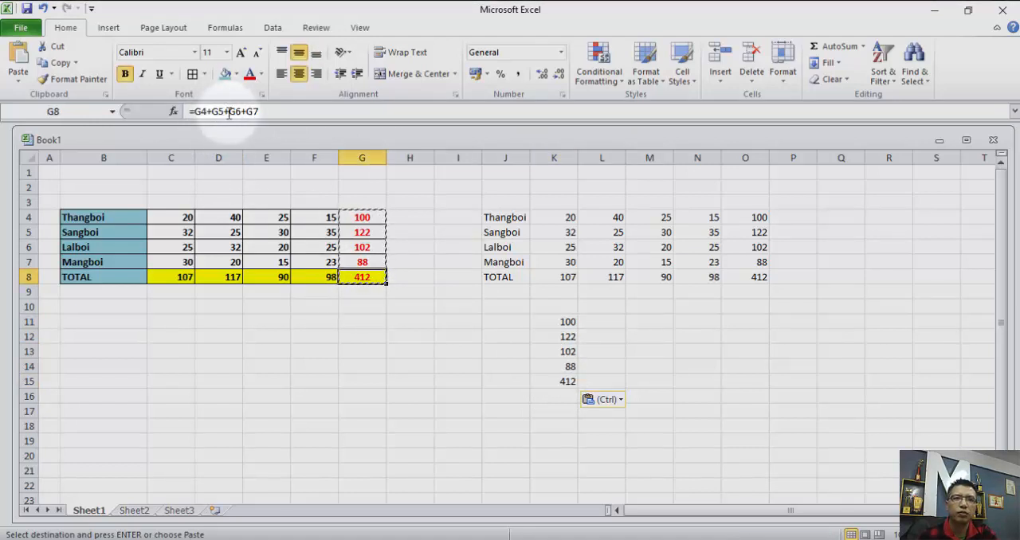
{"action": "left_click", "coordinate": [553, 378]}
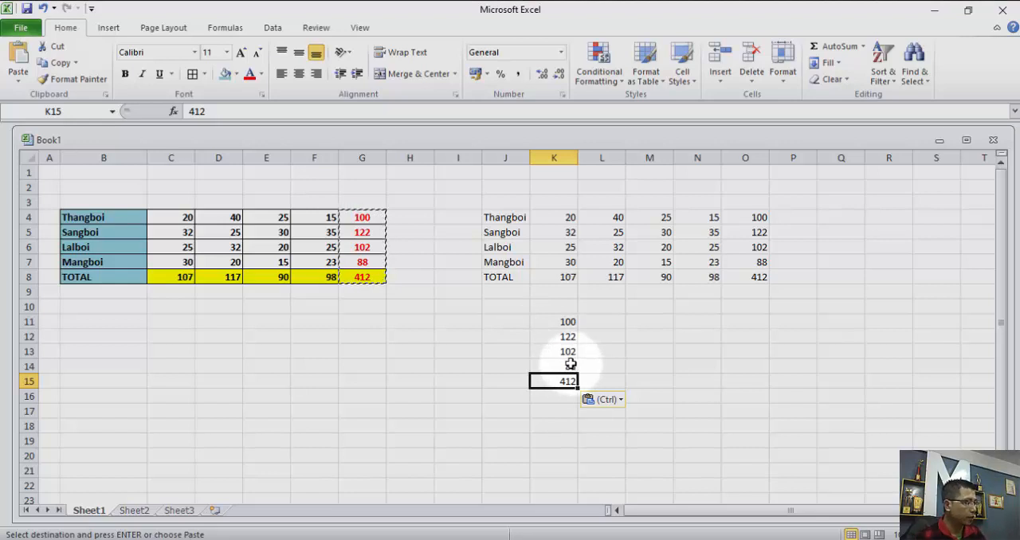
Undo the paste at K11 and the values-only table paste at J4.
{"action": "key", "text": "ctrl+z"}
{"action": "key", "text": "ctrl+z"}
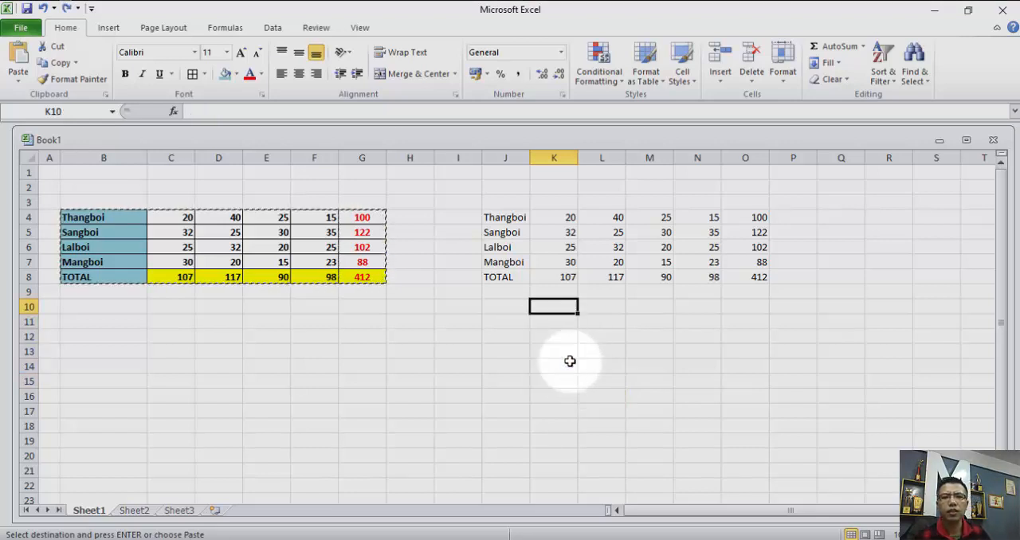
{"action": "key", "text": "ctrl+z"}
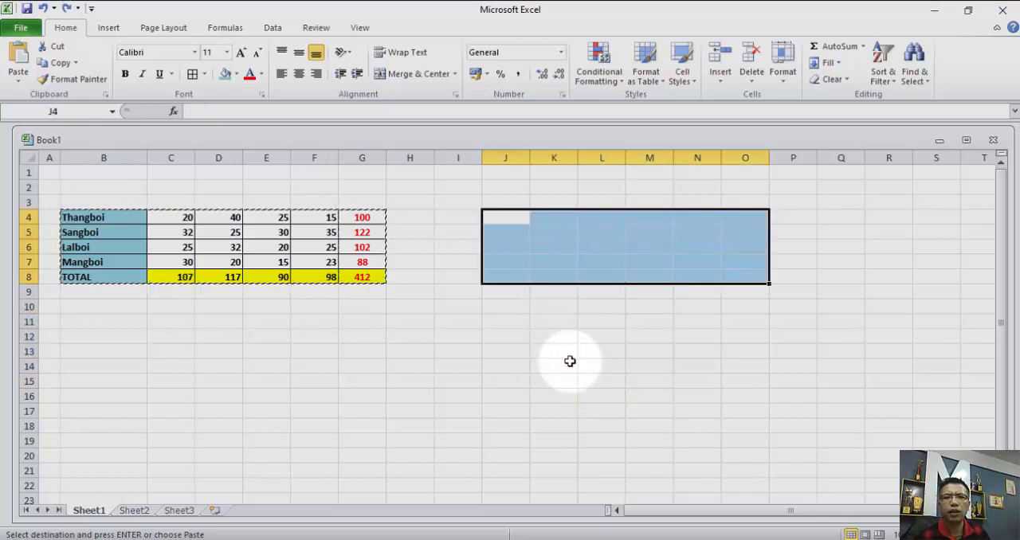
{"action": "left_click", "coordinate": [352, 337]}
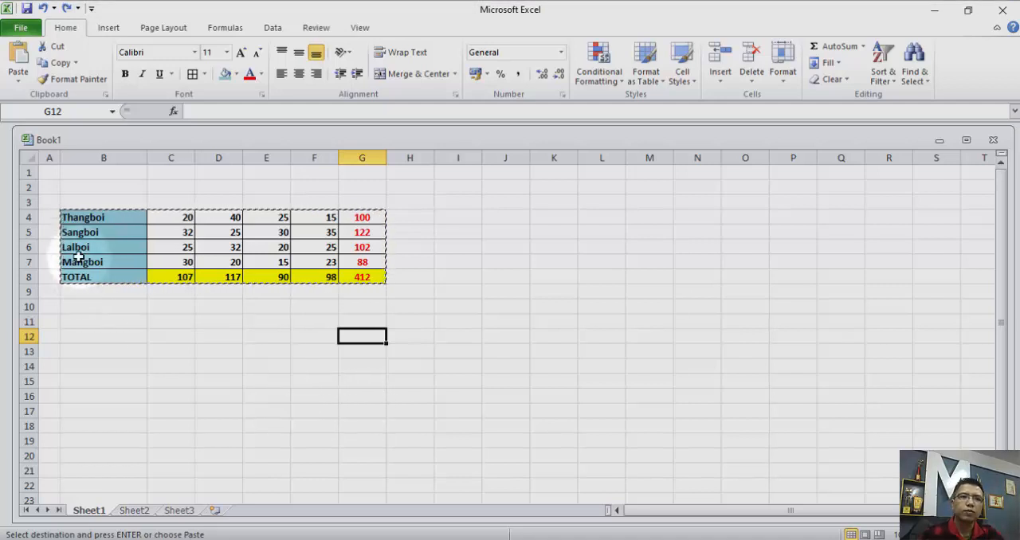
Copy the table B4:G8, paste only its formats at J4 with Paste Special, and end copy mode.
{"action": "left_click_drag", "start_coordinate": [69, 216], "coordinate": [360, 275]}
{"action": "right_click", "coordinate": [161, 248]}
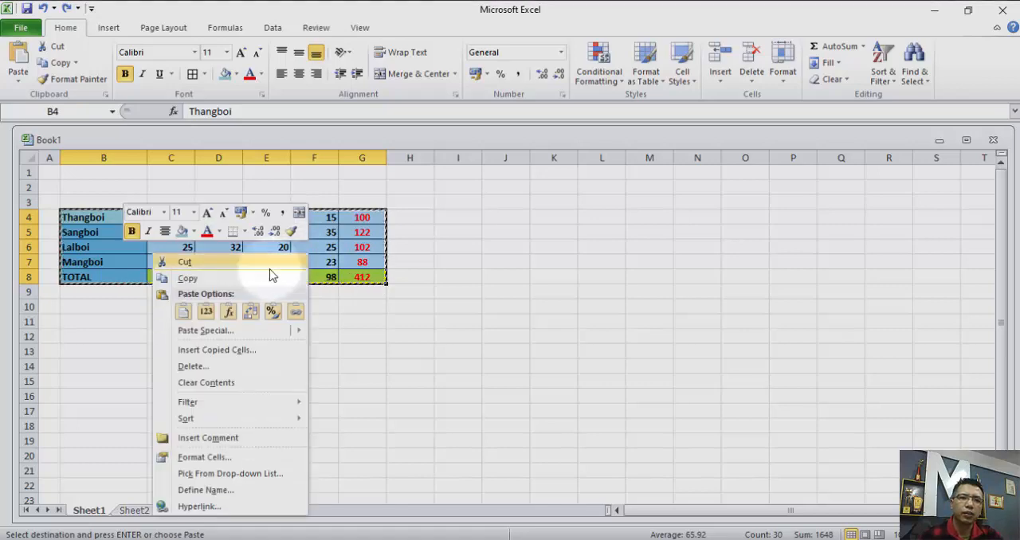
{"action": "left_click", "coordinate": [239, 279]}
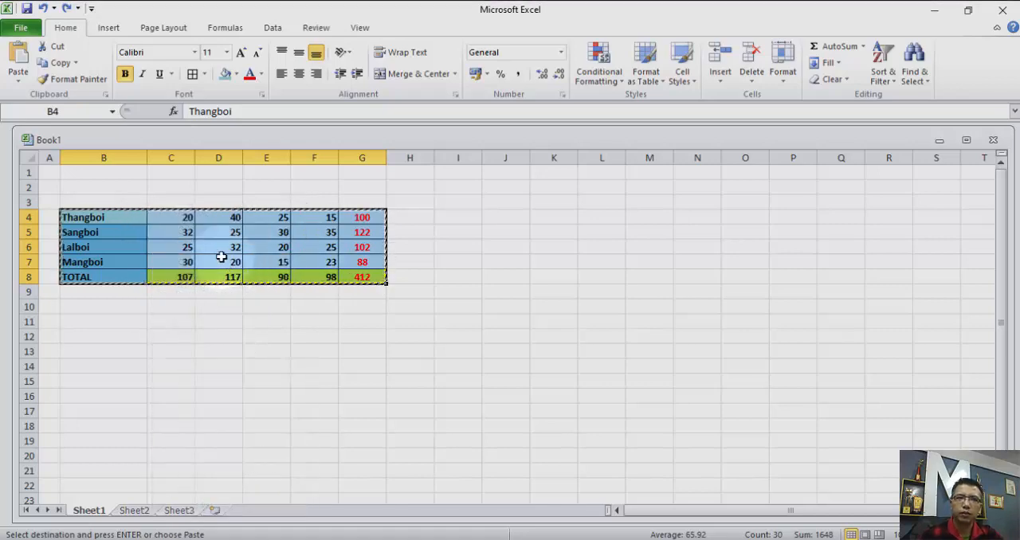
{"action": "left_click", "coordinate": [510, 217]}
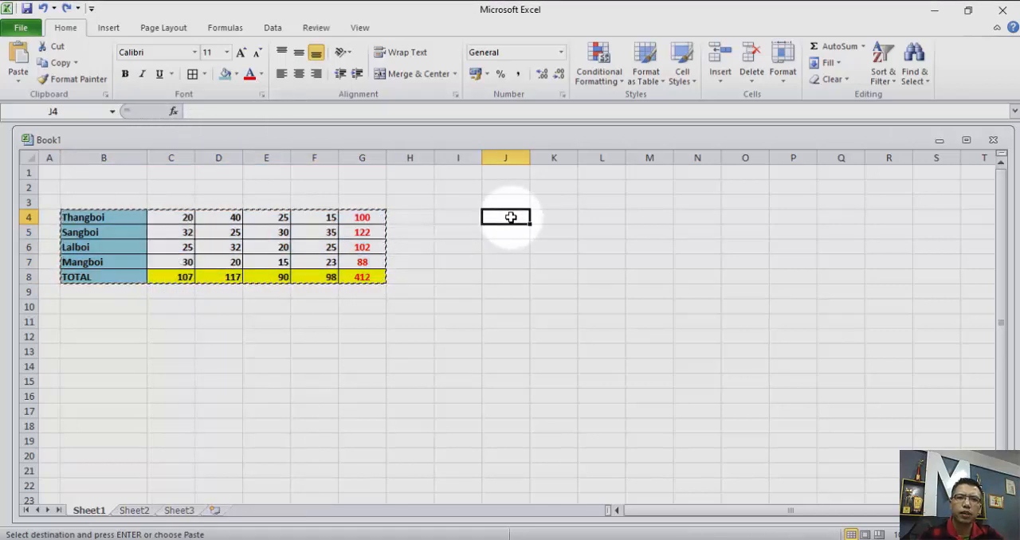
{"action": "right_click", "coordinate": [514, 219]}
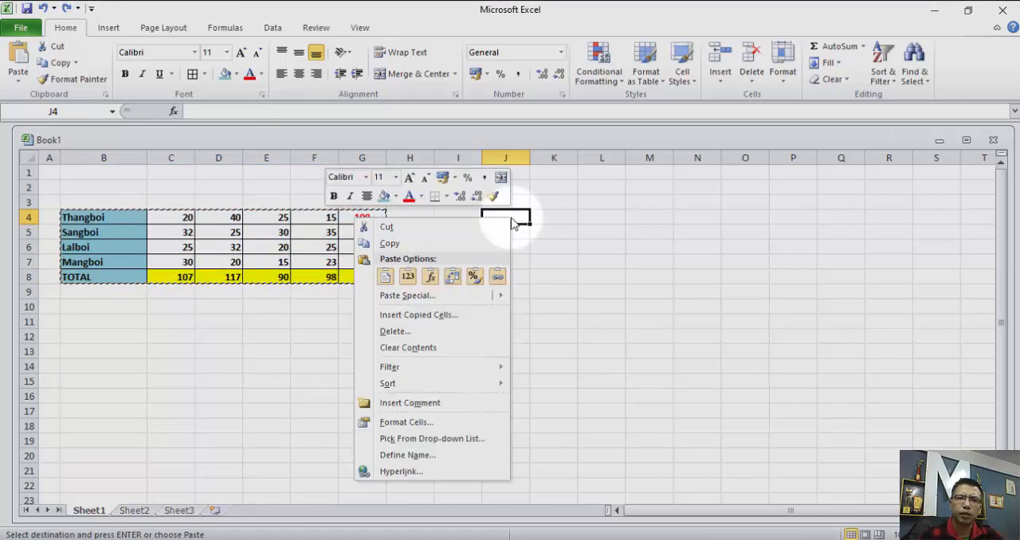
{"action": "left_click", "coordinate": [451, 303]}
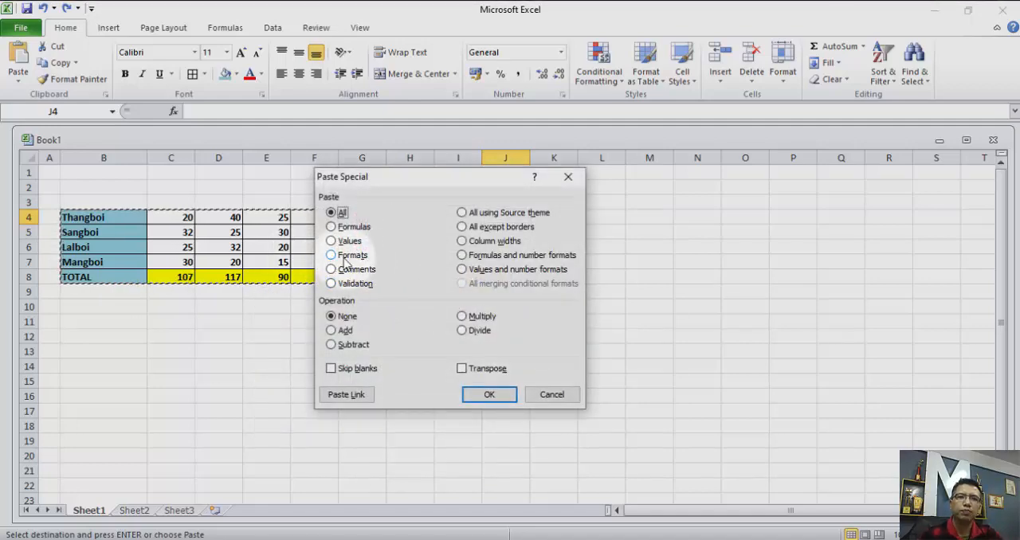
{"action": "left_click", "coordinate": [332, 256]}
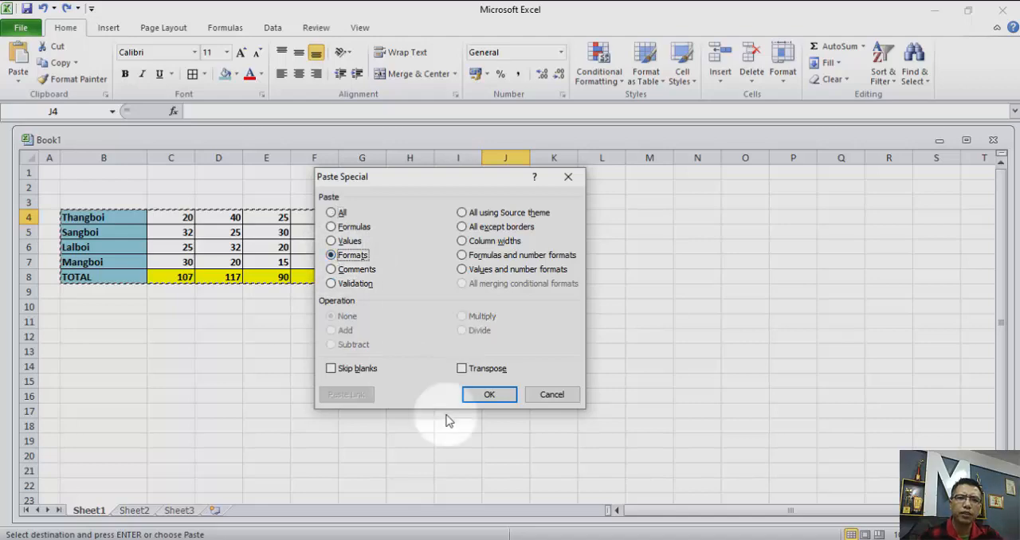
{"action": "left_click", "coordinate": [489, 395]}
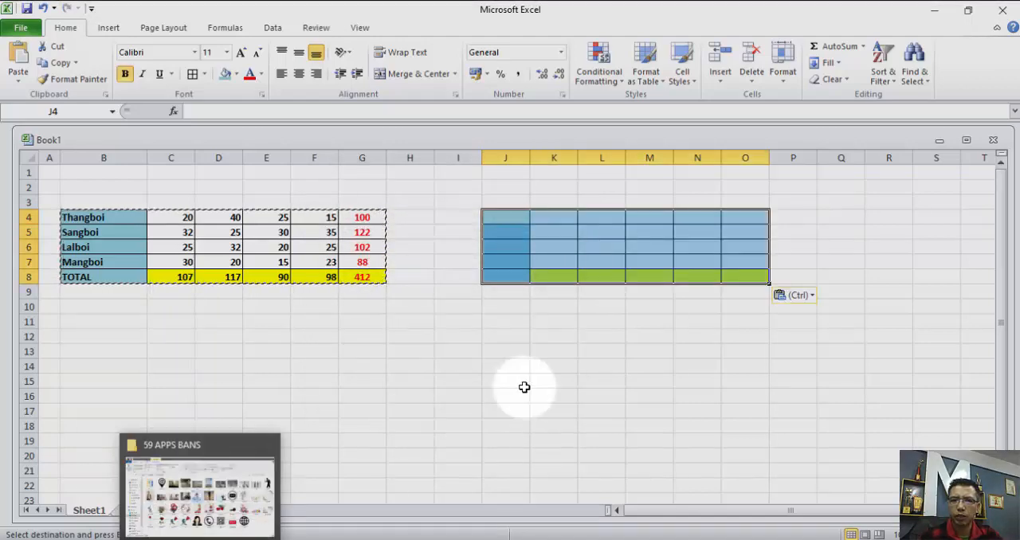
{"action": "left_click", "coordinate": [538, 355]}
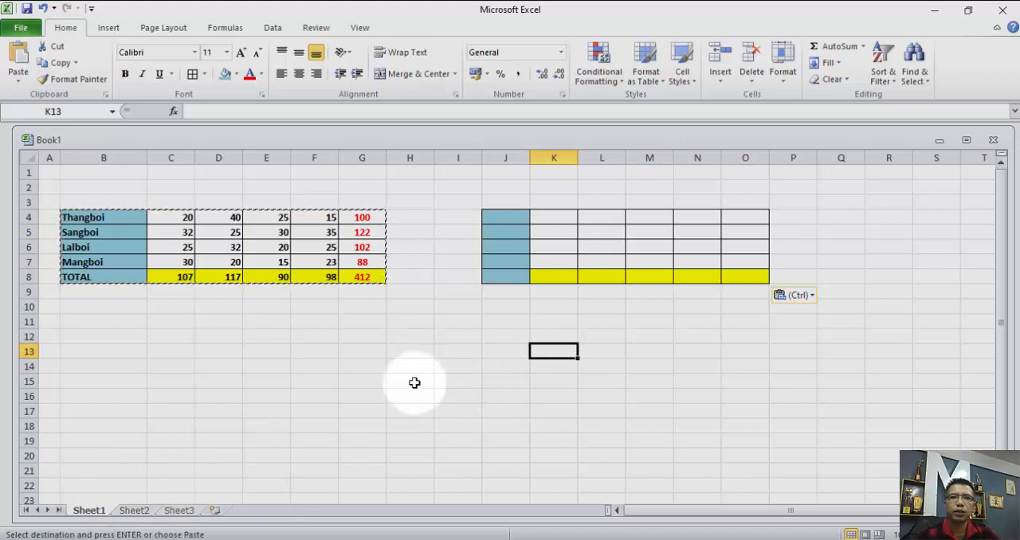
{"action": "key", "text": "Escape"}
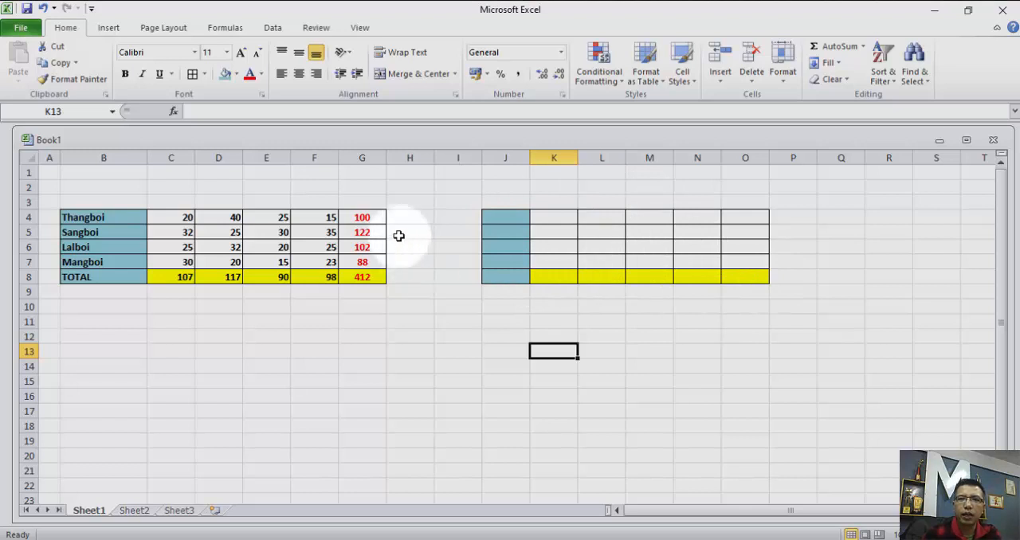
Enter 10 in O4 and in N4 of the format-only table to test its cell formatting.
{"action": "left_click", "coordinate": [740, 218]}
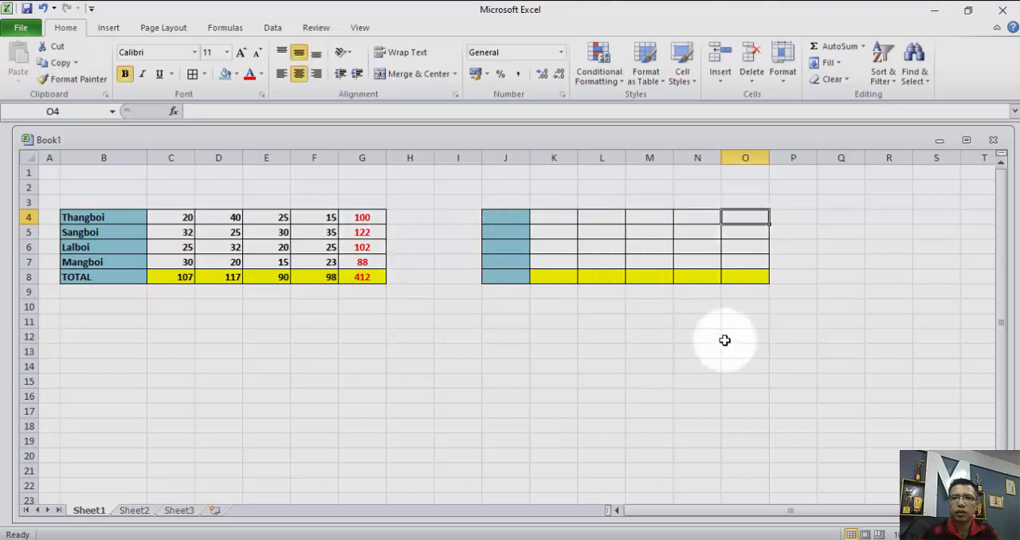
{"action": "type", "text": "10"}
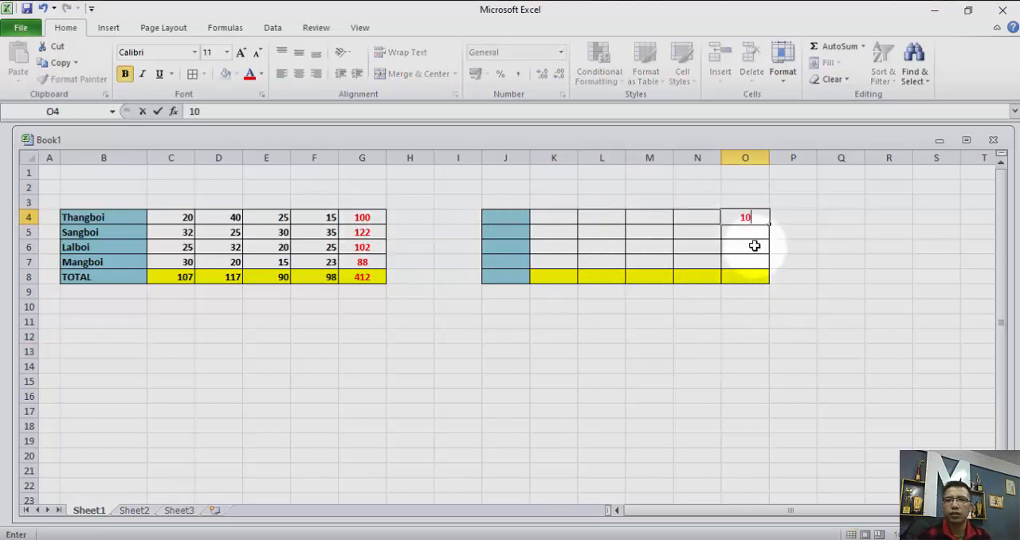
{"action": "left_click", "coordinate": [698, 219]}
{"action": "left_click", "coordinate": [698, 219]}
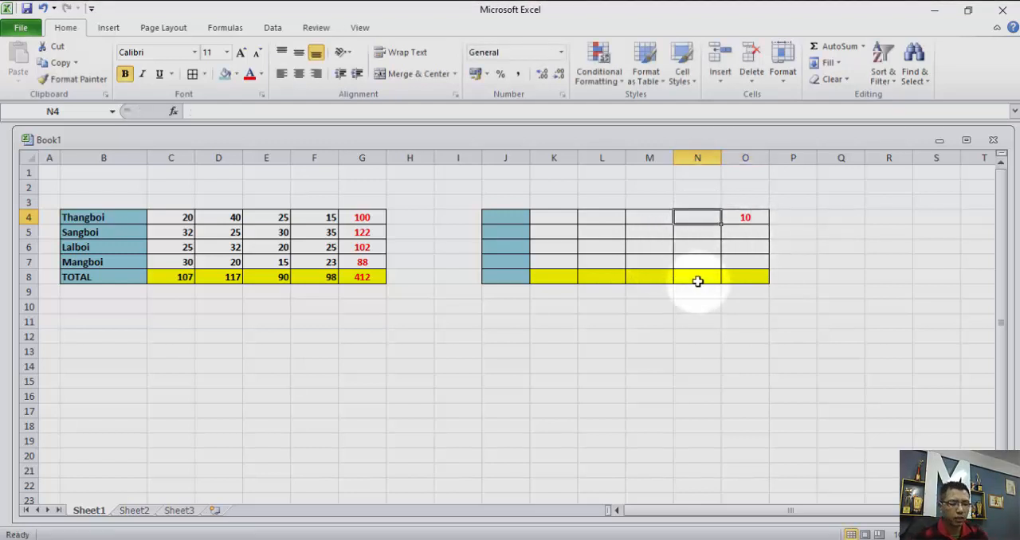
{"action": "type", "text": "10"}
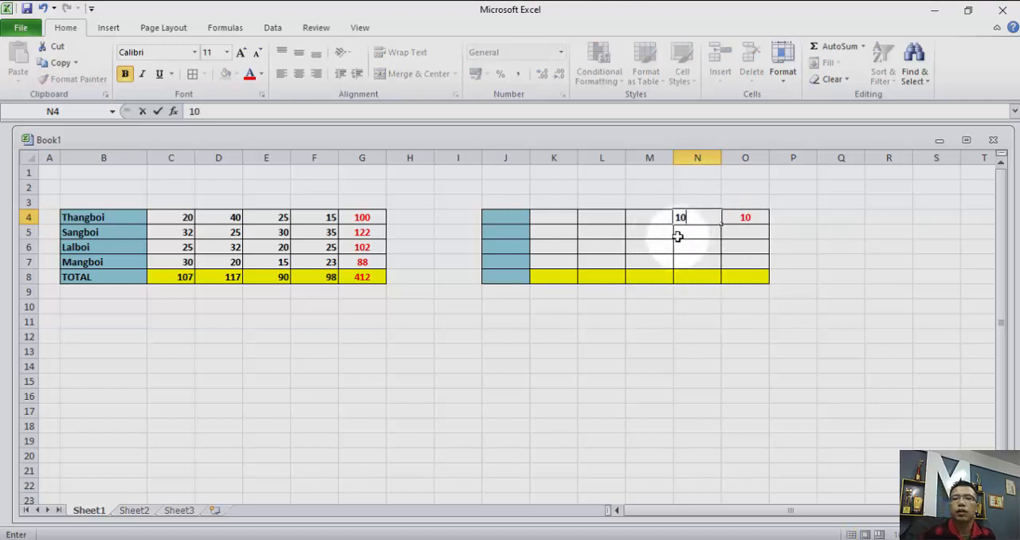
{"action": "left_click", "coordinate": [691, 230]}
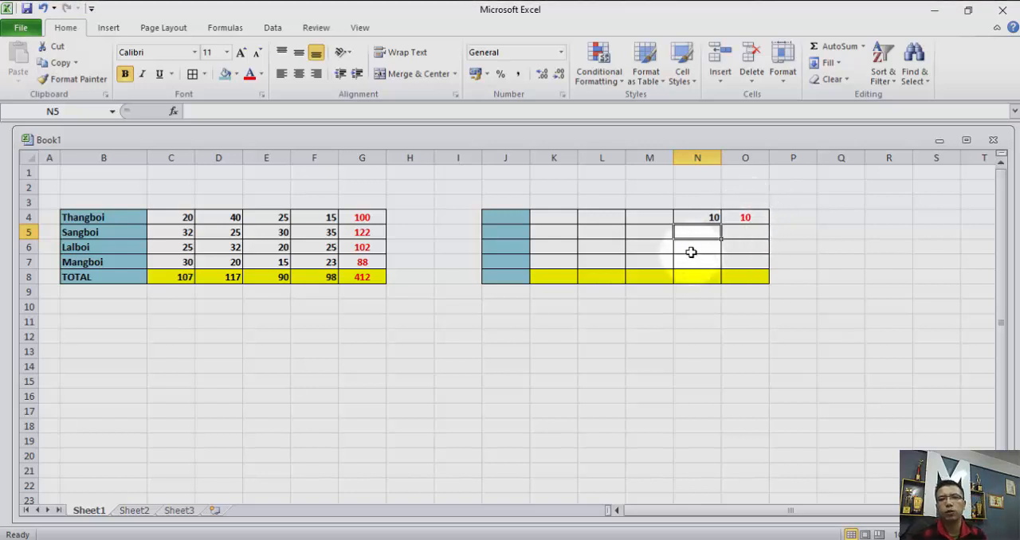
Compare the contents of O4 in the format-only table with the original row total in G4.
{"action": "left_click", "coordinate": [749, 217]}
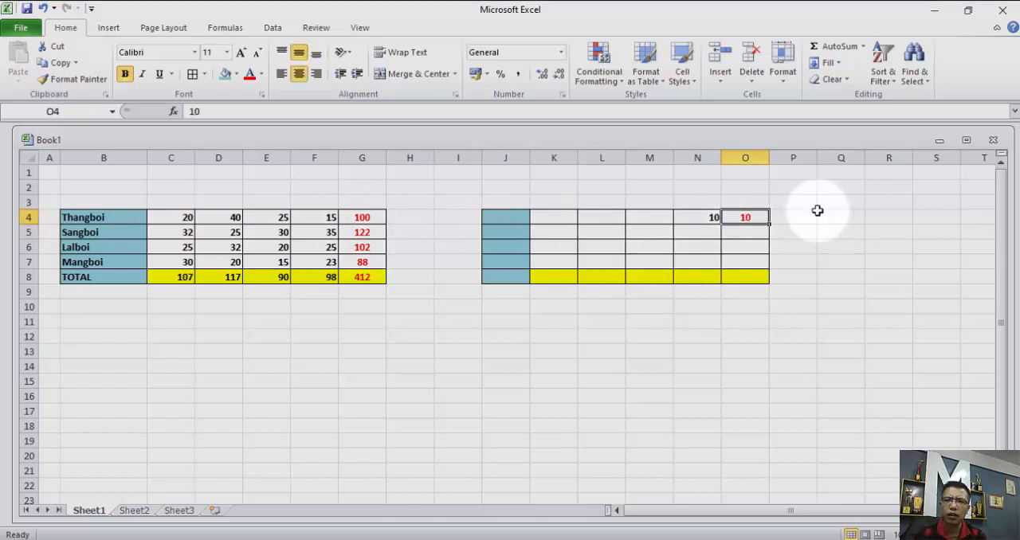
{"action": "left_click", "coordinate": [373, 215]}
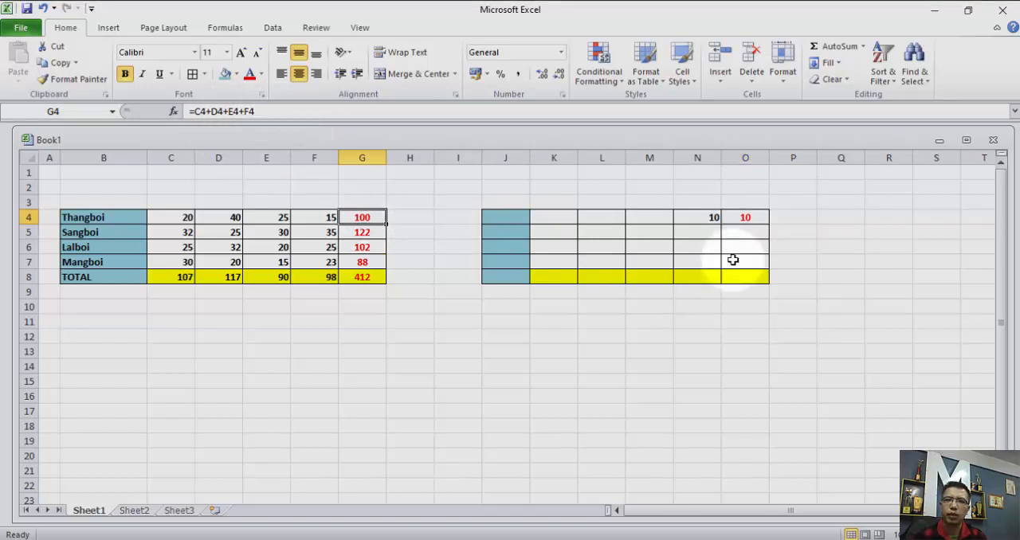
{"action": "left_click", "coordinate": [745, 217]}
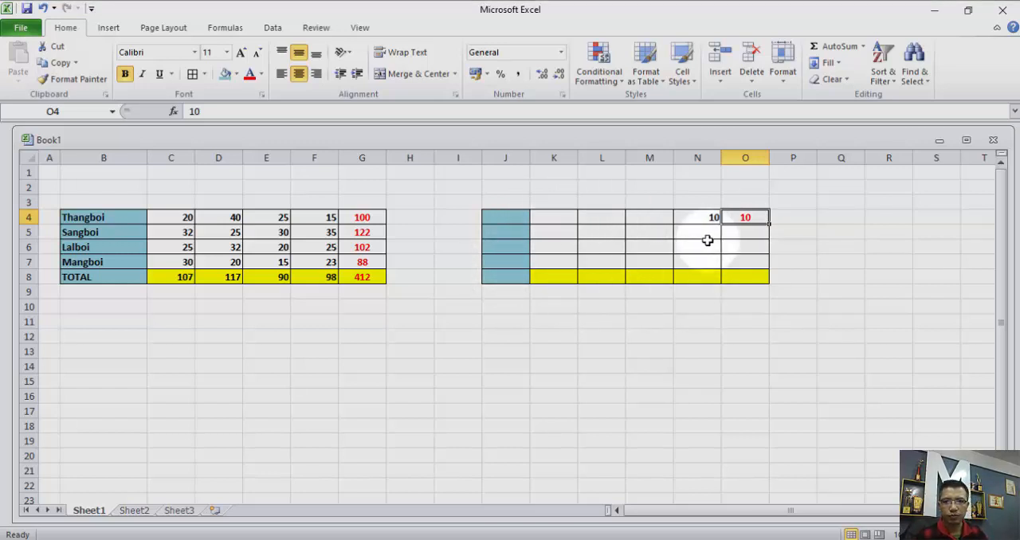
Undo the test entries in O4 and N4 and the formats-only paste at J4.
{"action": "key", "text": "ctrl+z"}
{"action": "key", "text": "ctrl+z"}
{"action": "key", "text": "ctrl+z"}
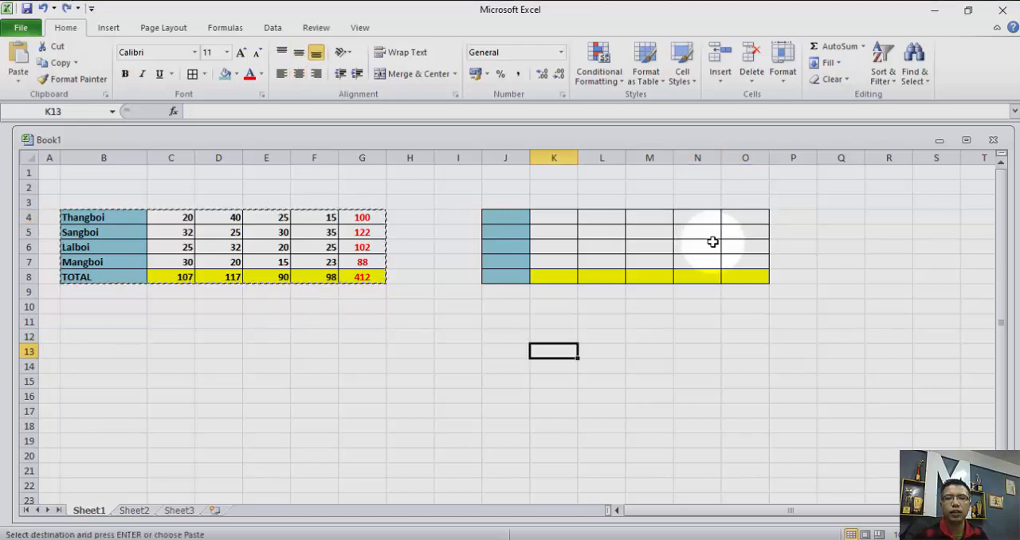
{"action": "key", "text": "ctrl+z"}
{"action": "left_click", "coordinate": [244, 338]}
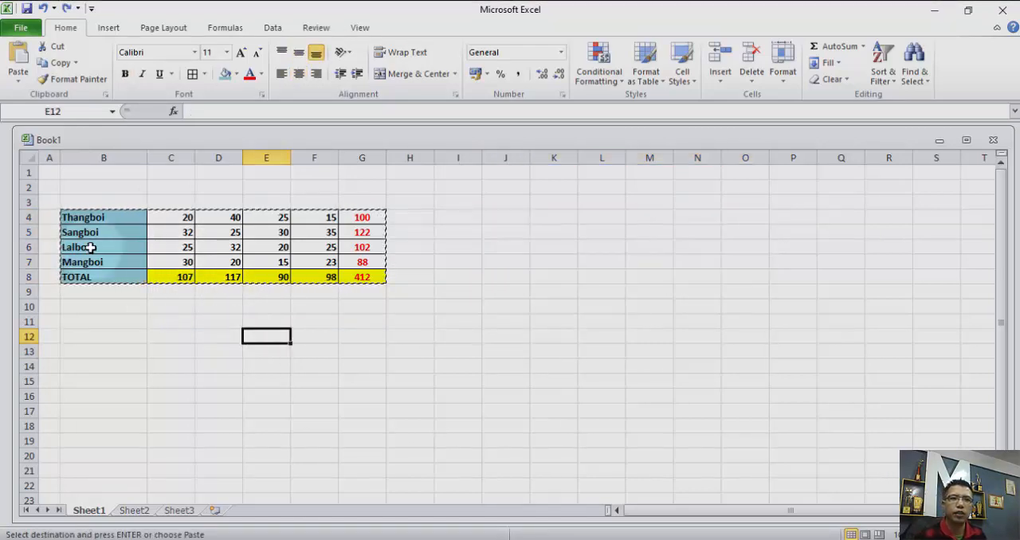
{"action": "left_click_drag", "start_coordinate": [79, 217], "coordinate": [353, 278]}
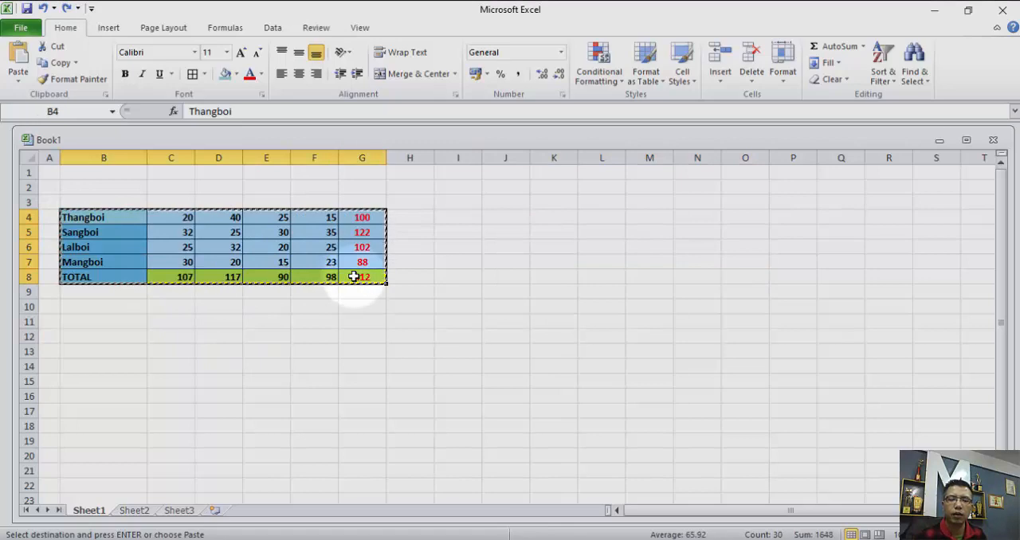
{"action": "right_click", "coordinate": [357, 218]}
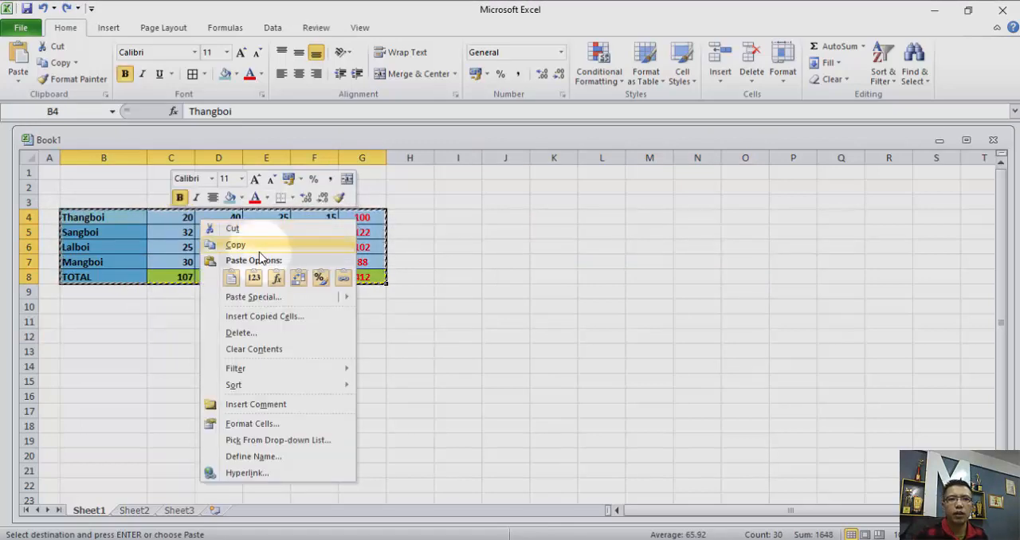
{"action": "left_click", "coordinate": [549, 251]}
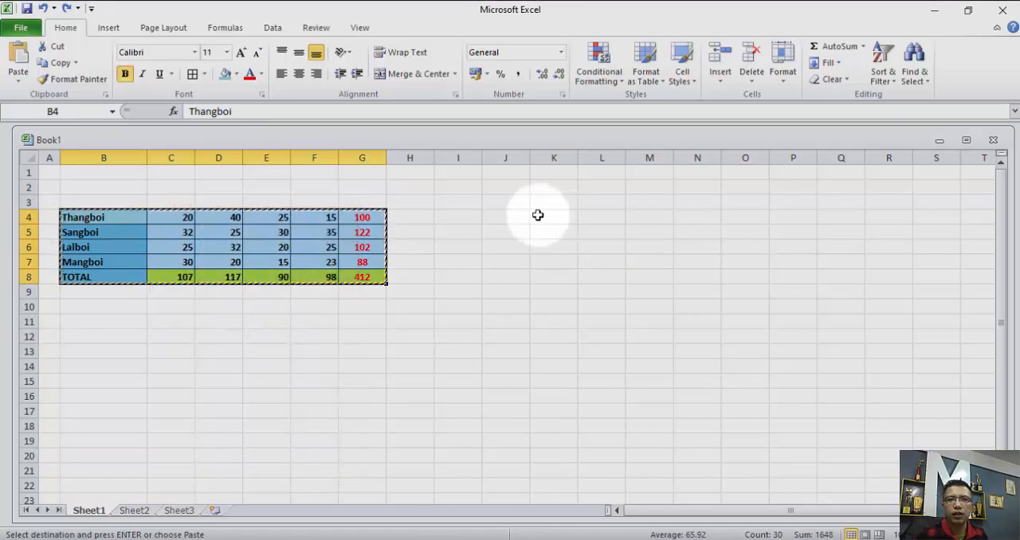
{"action": "left_click", "coordinate": [500, 216]}
{"action": "right_click", "coordinate": [500, 216]}
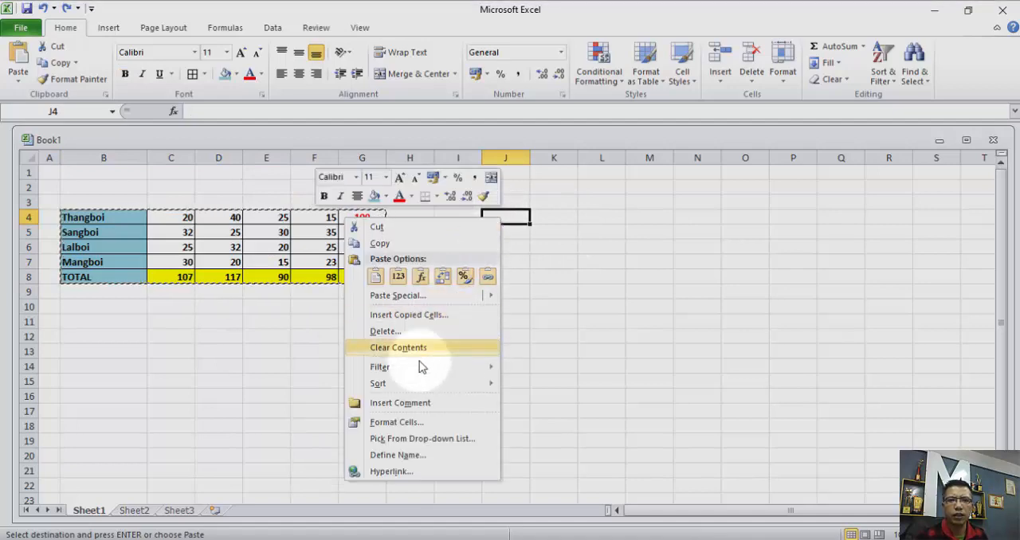
{"action": "left_click", "coordinate": [402, 295]}
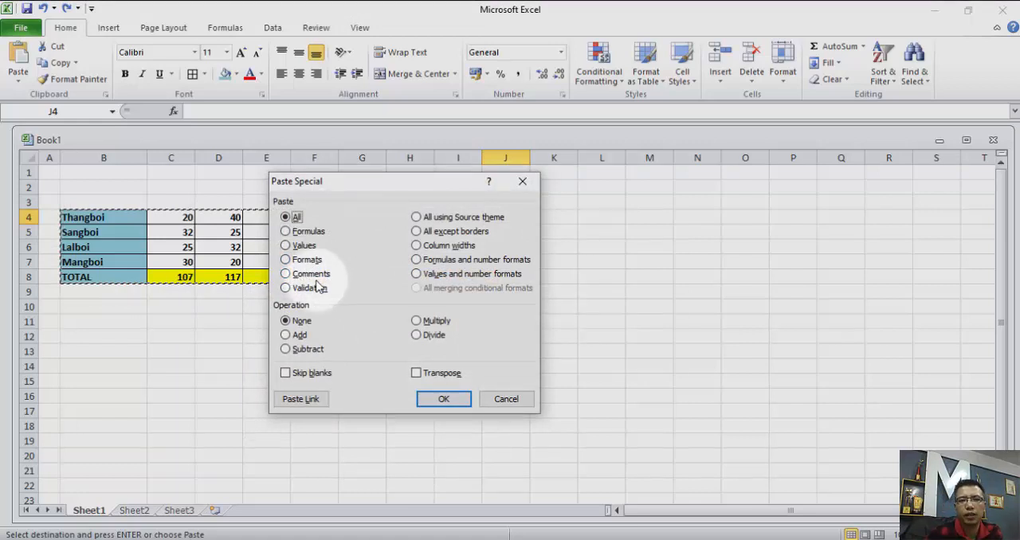
{"action": "left_click", "coordinate": [286, 274]}
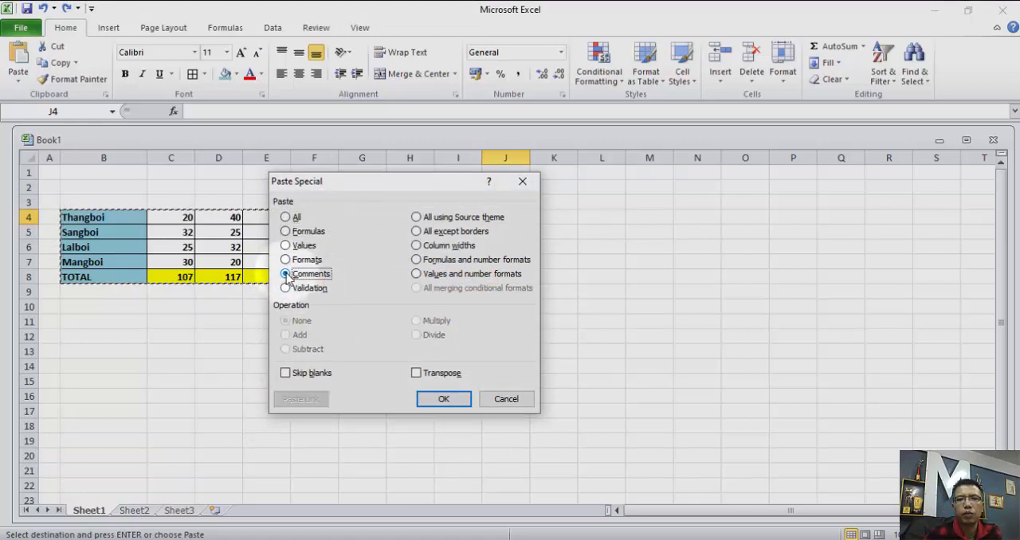
{"action": "left_click", "coordinate": [498, 398]}
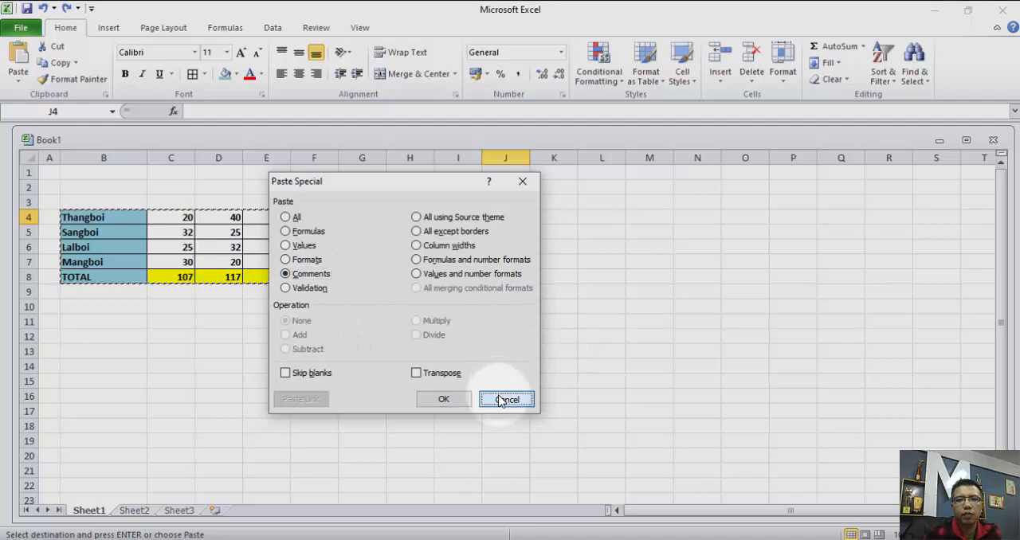
{"action": "left_click", "coordinate": [505, 336]}
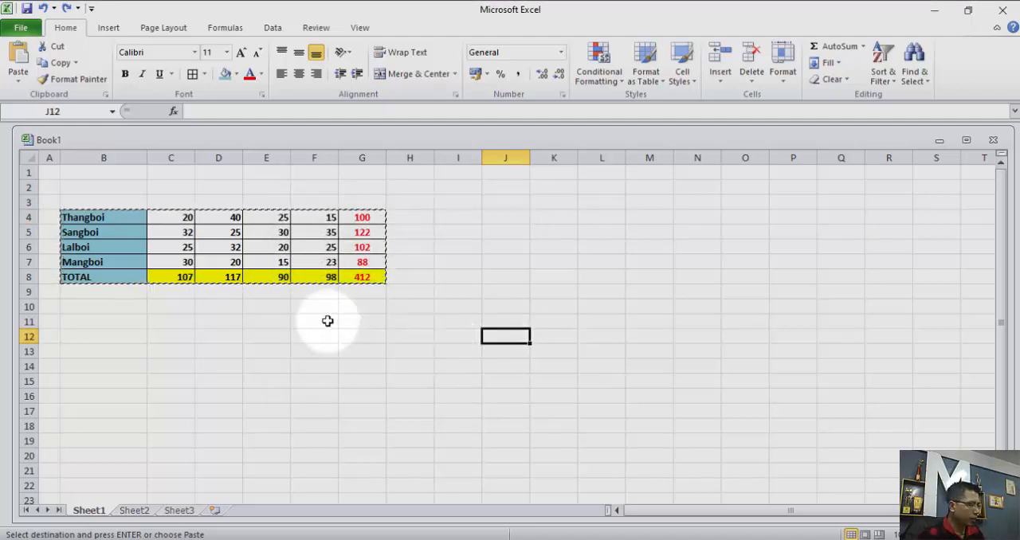
{"action": "key", "text": "Escape"}
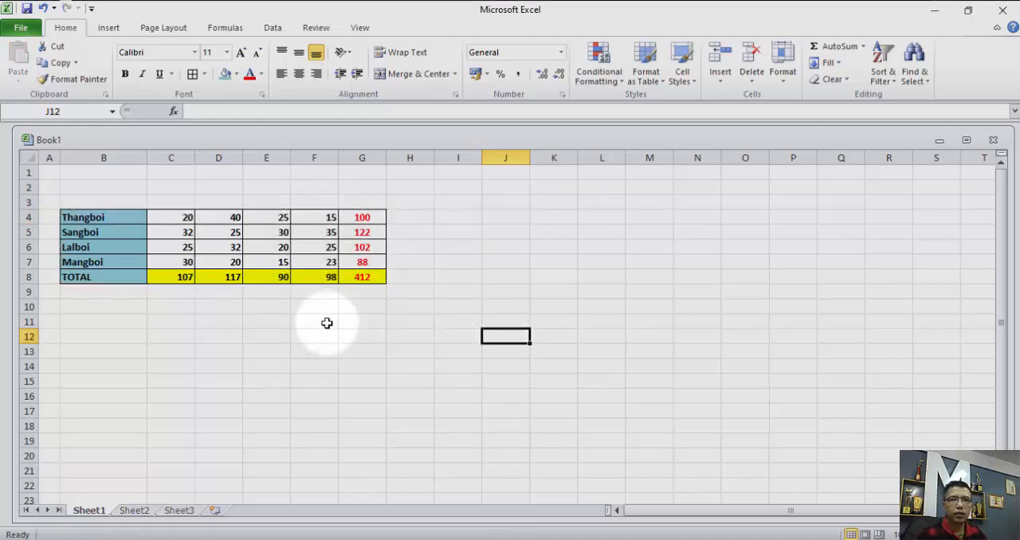
Insert a comment on B4, replace its default author name with the person's address, and check the comment on the cell.
{"action": "left_click", "coordinate": [112, 218]}
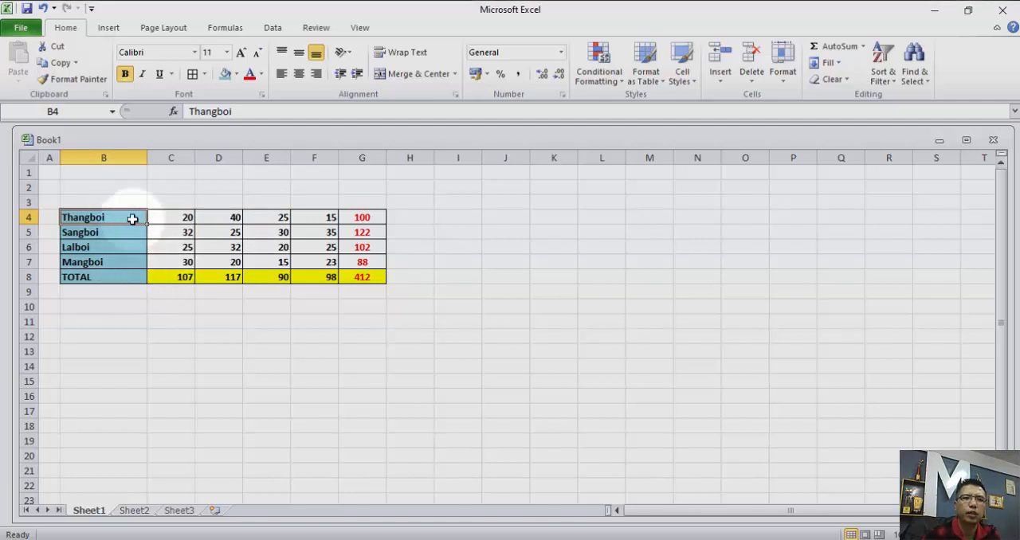
{"action": "right_click", "coordinate": [134, 221]}
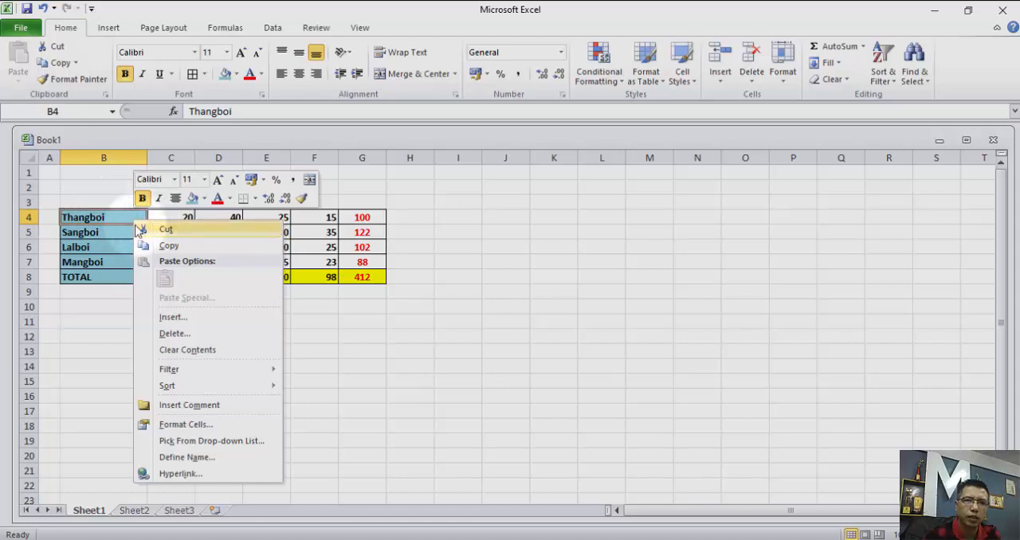
{"action": "left_click", "coordinate": [168, 407]}
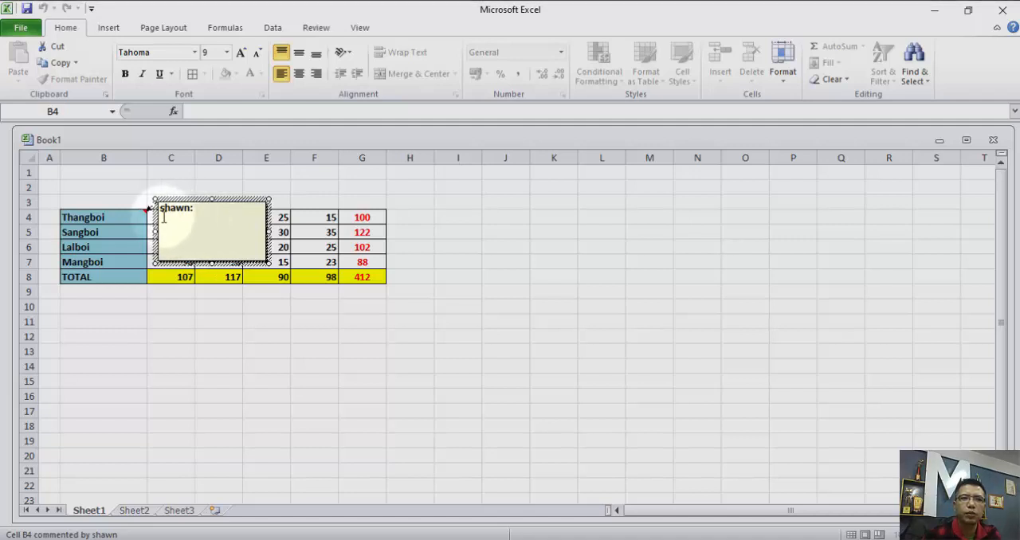
{"action": "left_click_drag", "start_coordinate": [158, 226], "coordinate": [164, 209]}
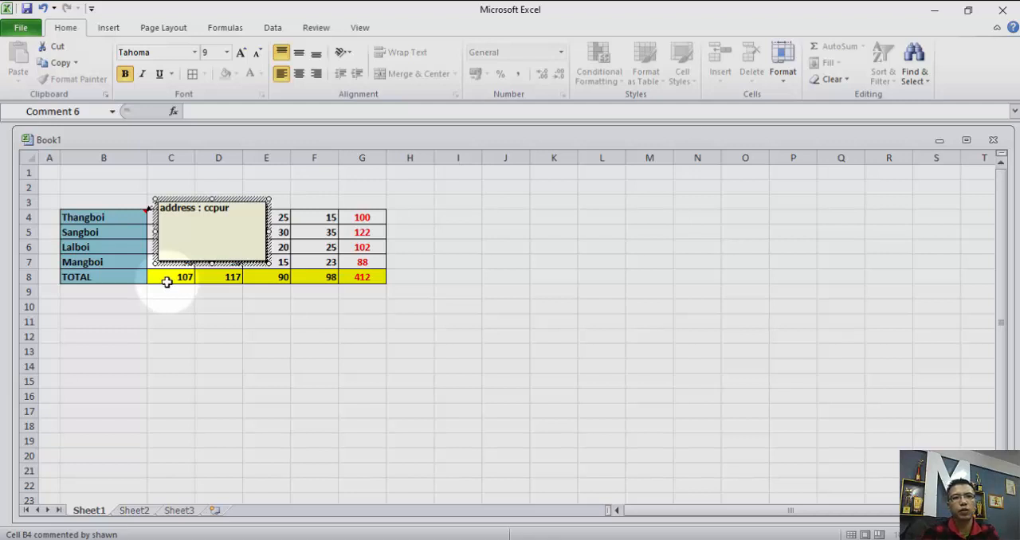
{"action": "left_click", "coordinate": [120, 232]}
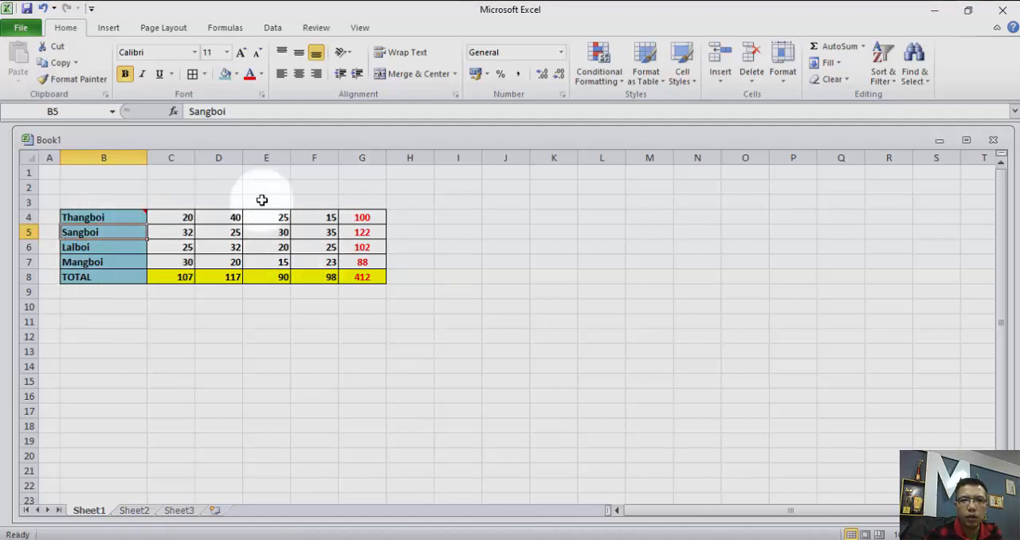
{"action": "mouse_move", "coordinate": [112, 211]}
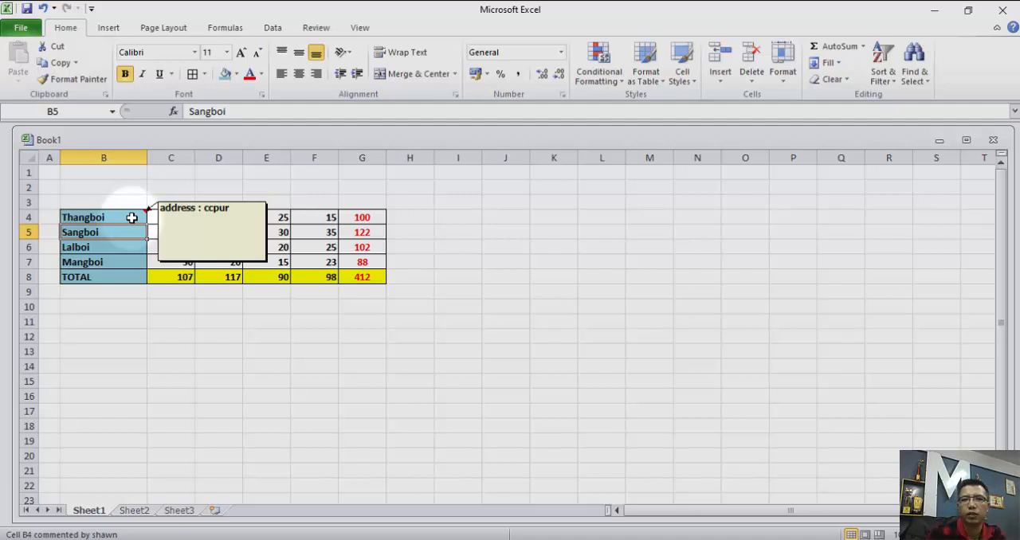
{"action": "mouse_move", "coordinate": [127, 219]}
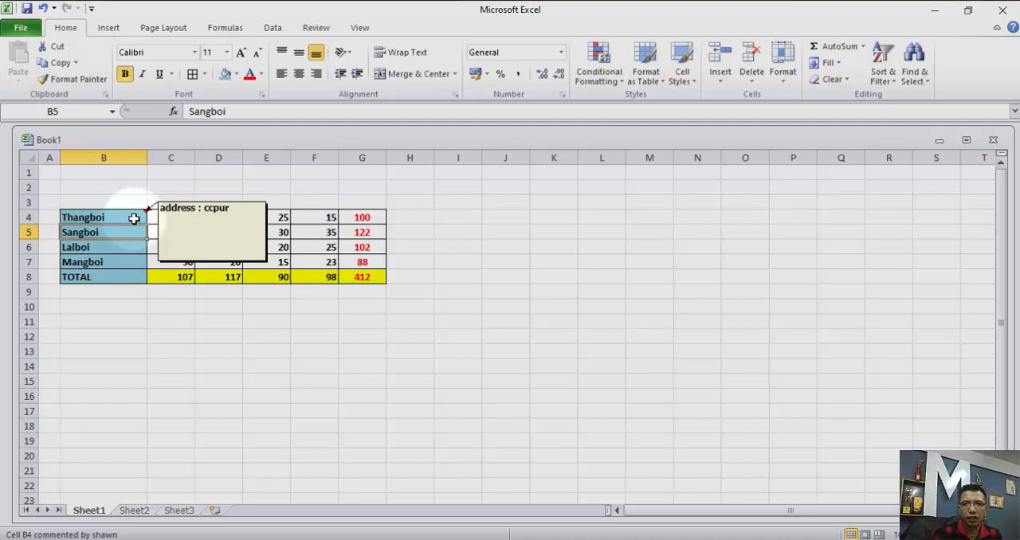
Copy cell B4 together with its comment.
{"action": "right_click", "coordinate": [134, 218]}
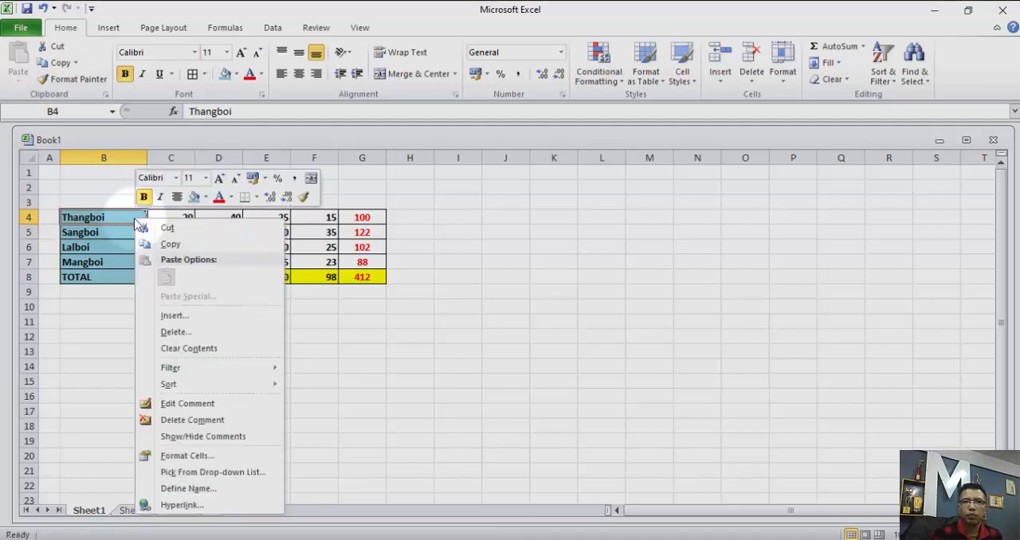
{"action": "left_click", "coordinate": [112, 215]}
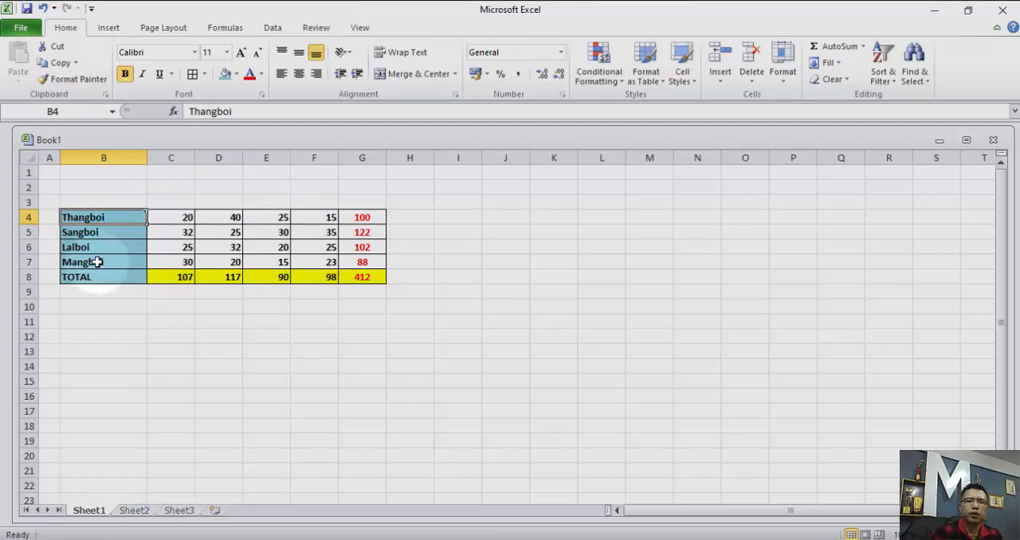
{"action": "right_click", "coordinate": [109, 217]}
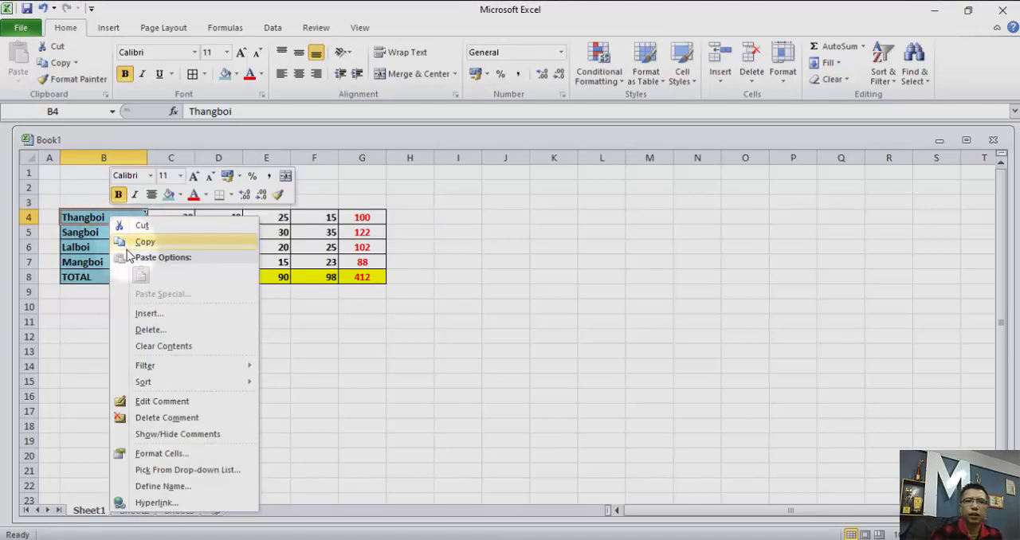
{"action": "left_click", "coordinate": [127, 243]}
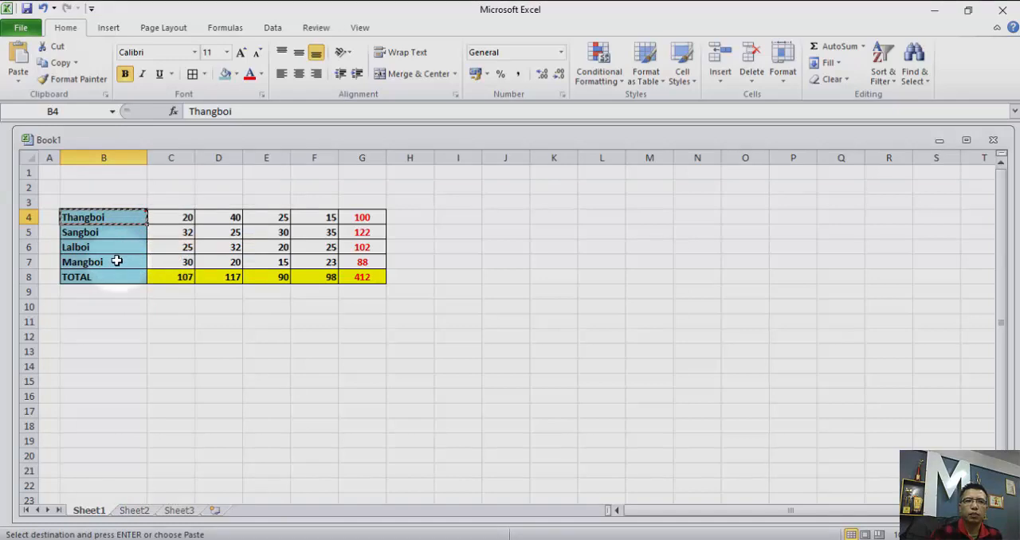
{"action": "right_click", "coordinate": [119, 262]}
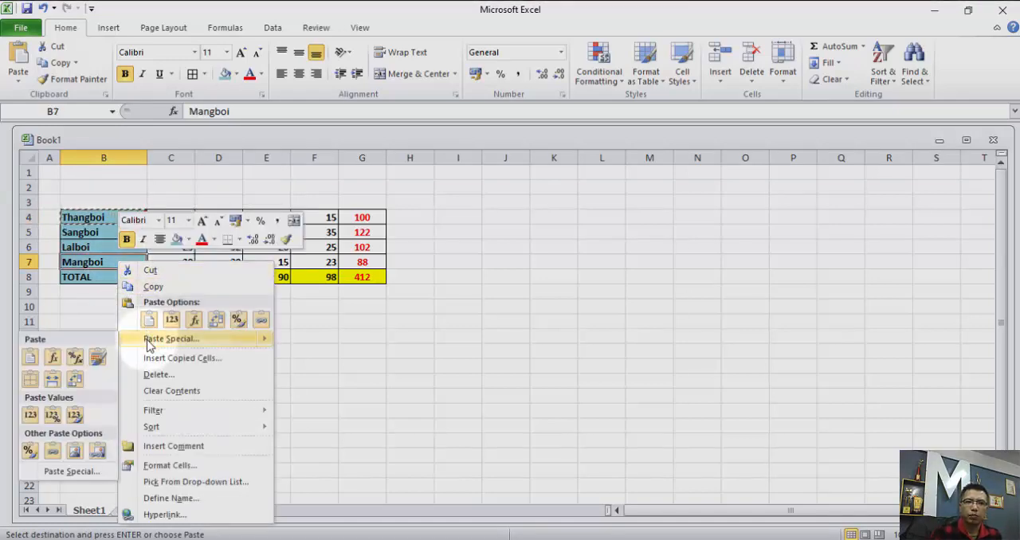
{"action": "left_click", "coordinate": [170, 339]}
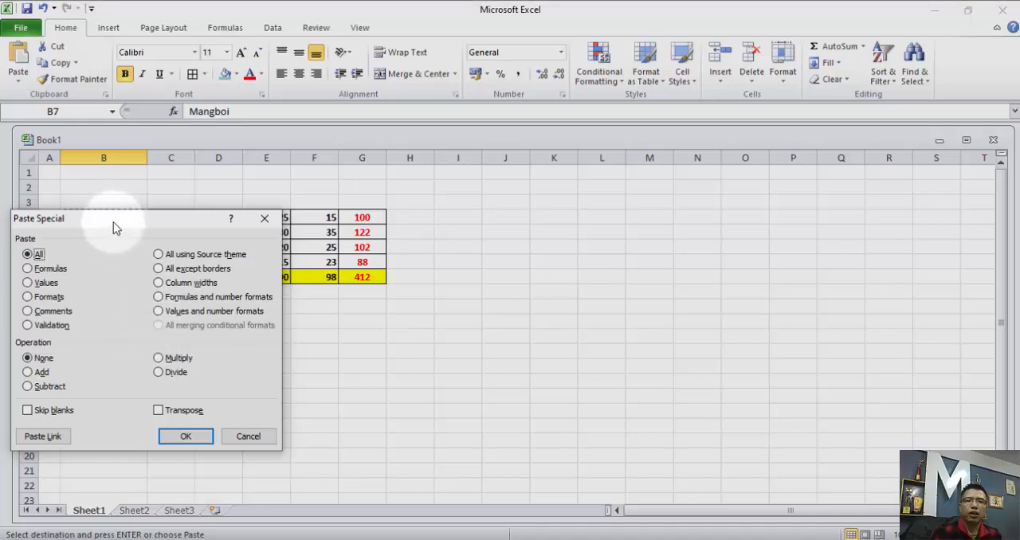
{"action": "left_click_drag", "start_coordinate": [113, 222], "coordinate": [417, 82]}
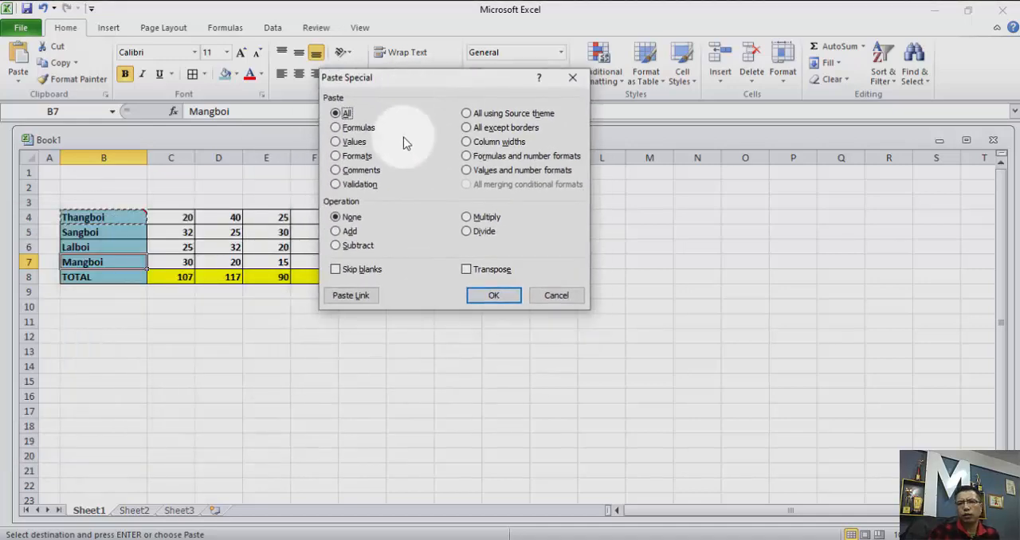
{"action": "left_click", "coordinate": [572, 77]}
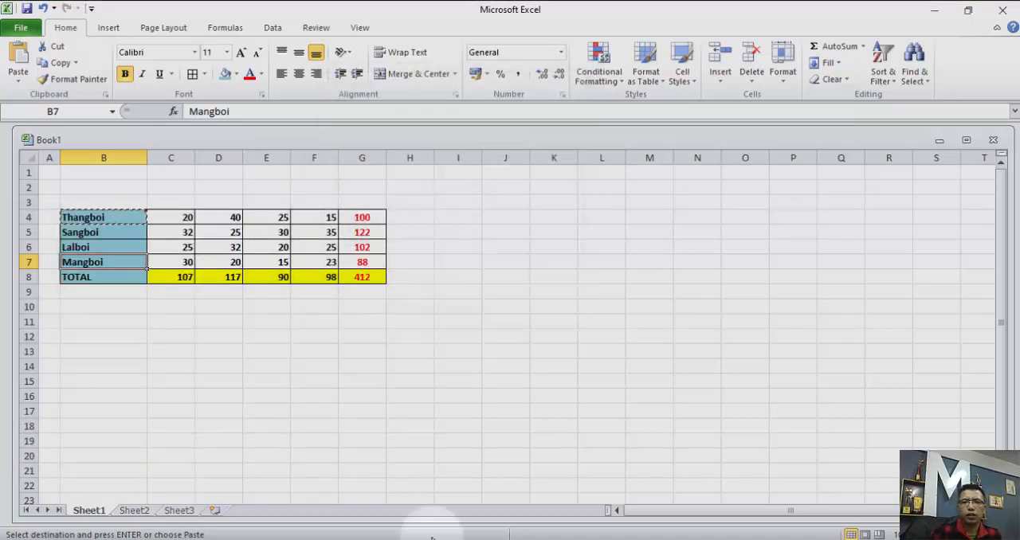
Paste the complete copied cell at K8 and compare its content, format and comment with the original in B4.
{"action": "left_click", "coordinate": [554, 275]}
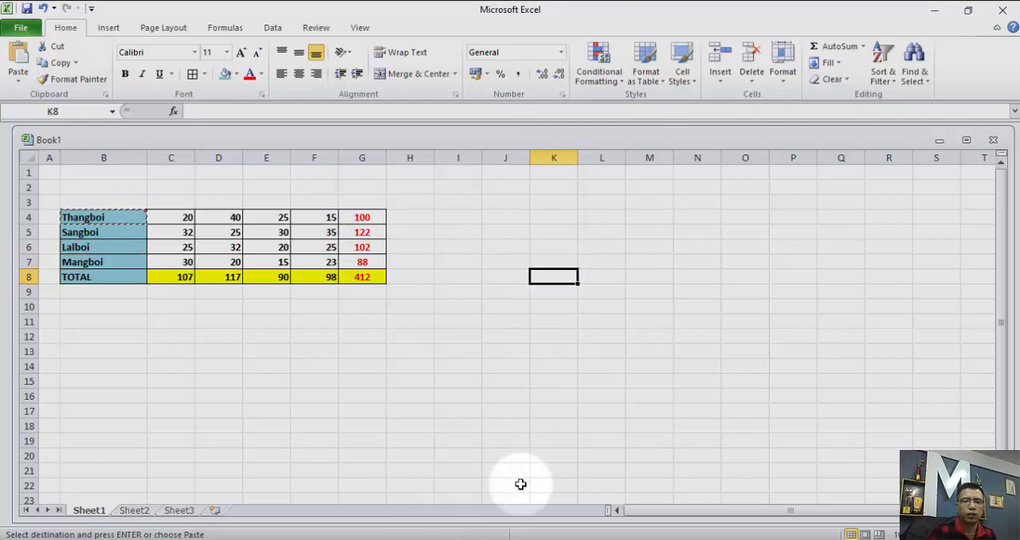
{"action": "key", "text": "ctrl+v"}
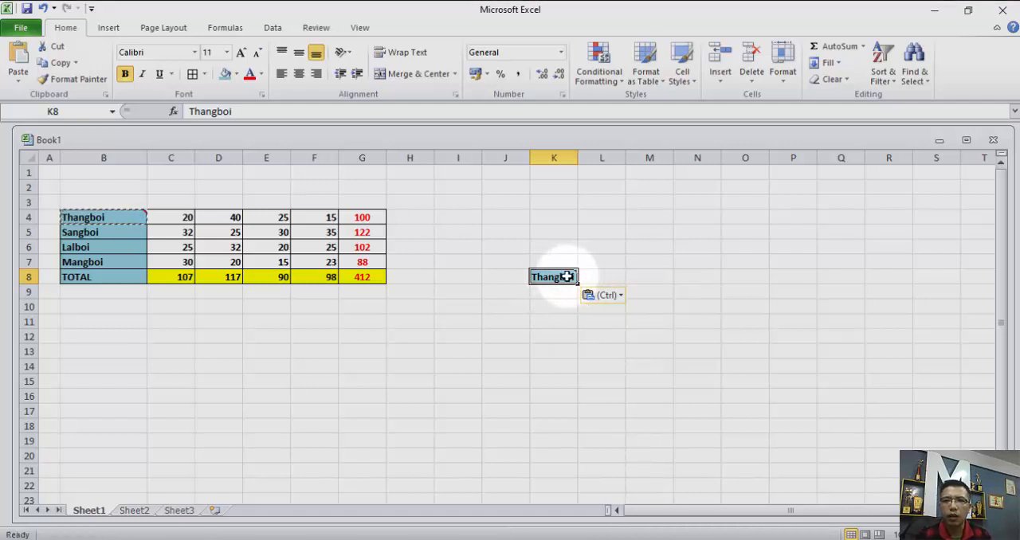
{"action": "mouse_move", "coordinate": [561, 276]}
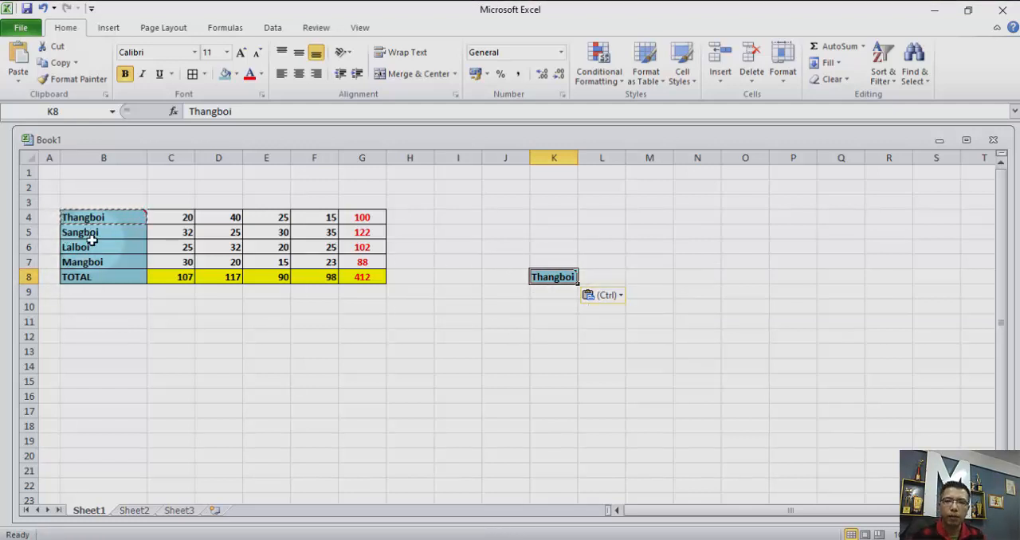
{"action": "mouse_move", "coordinate": [94, 219]}
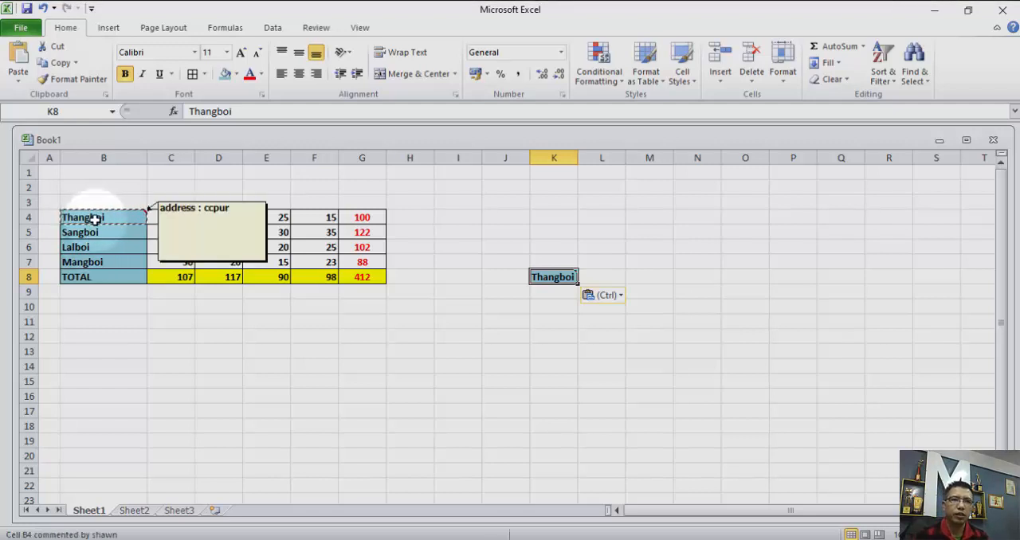
Paste only the copied comment onto the name cell B7 with Paste Special, and check the comment there.
{"action": "left_click", "coordinate": [94, 264]}
{"action": "right_click", "coordinate": [118, 263]}
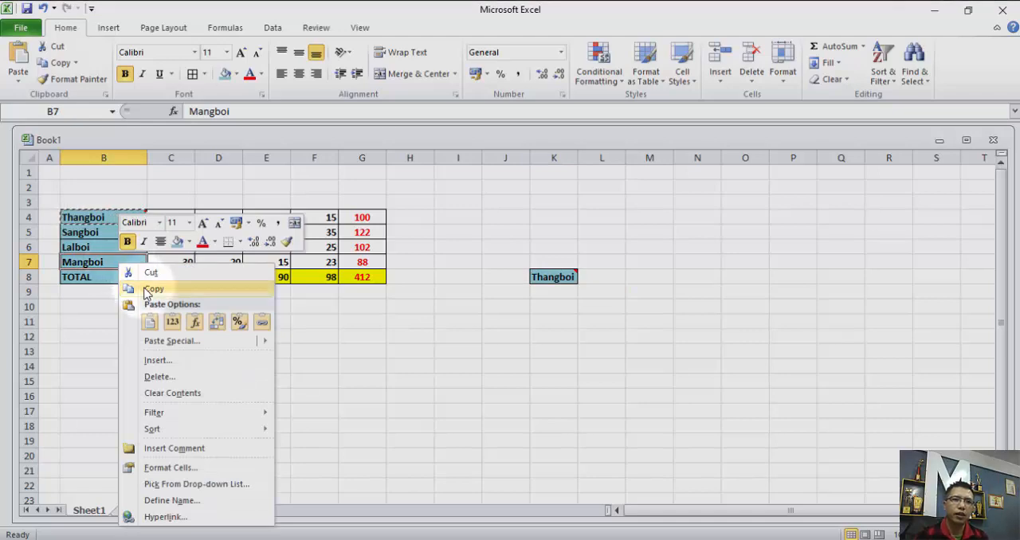
{"action": "left_click", "coordinate": [163, 342]}
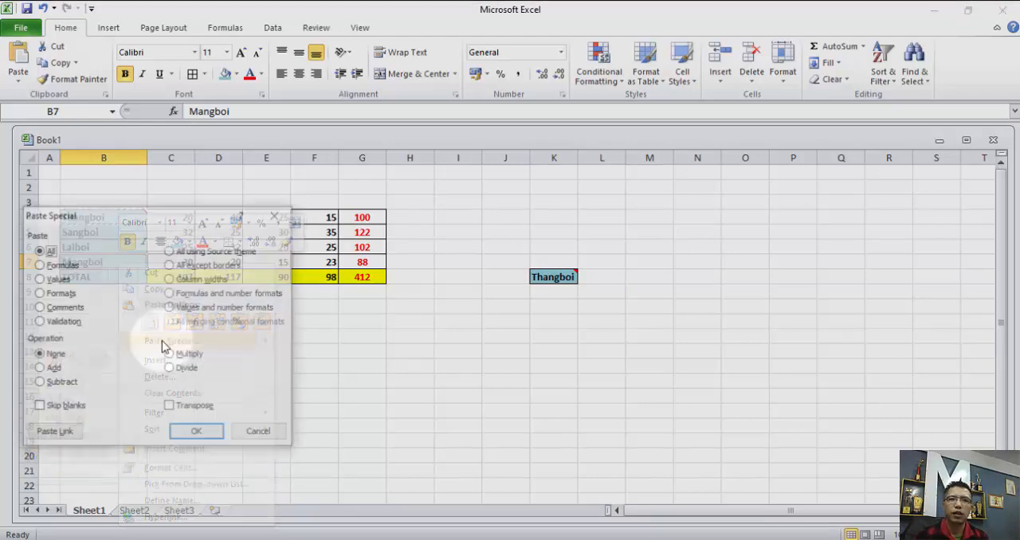
{"action": "left_click", "coordinate": [48, 309]}
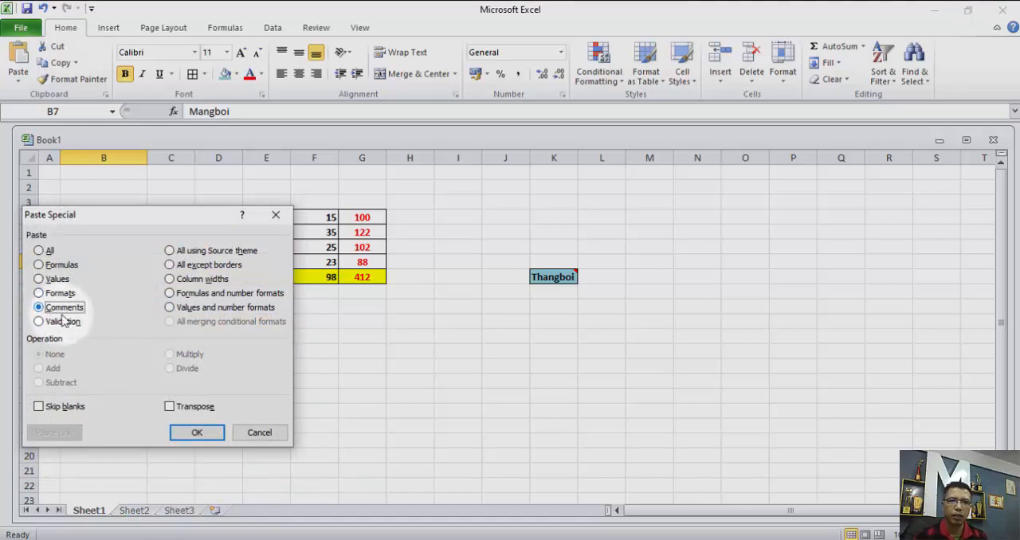
{"action": "left_click", "coordinate": [209, 433]}
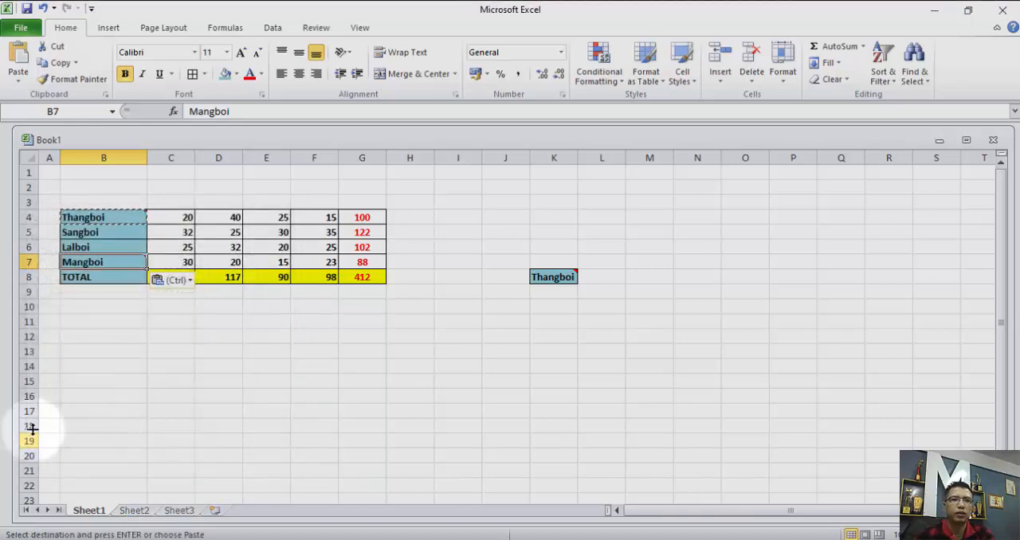
{"action": "mouse_move", "coordinate": [125, 268]}
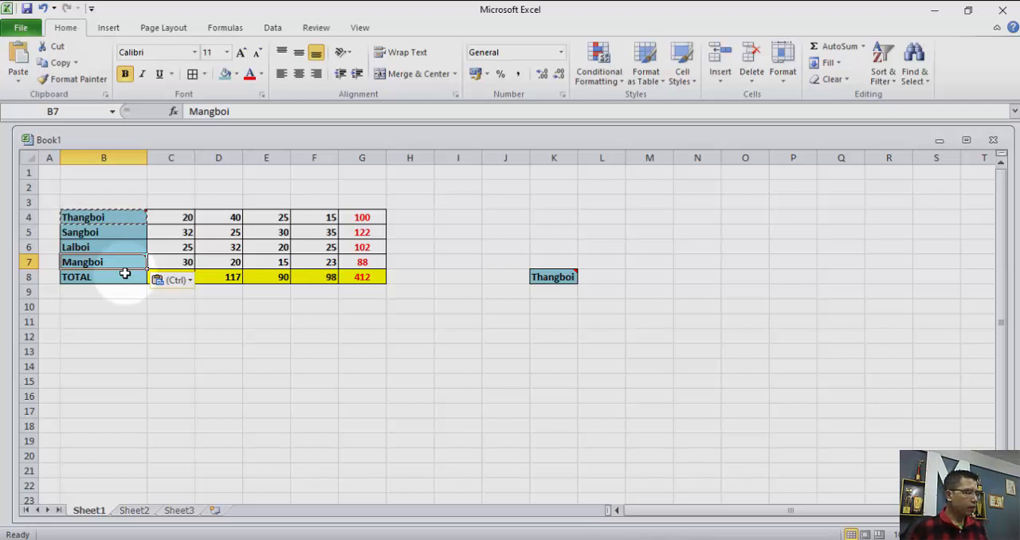
Undo the comment paste on B7, the full paste at K8 and the comment inserted on B4.
{"action": "key", "text": "ctrl+z"}
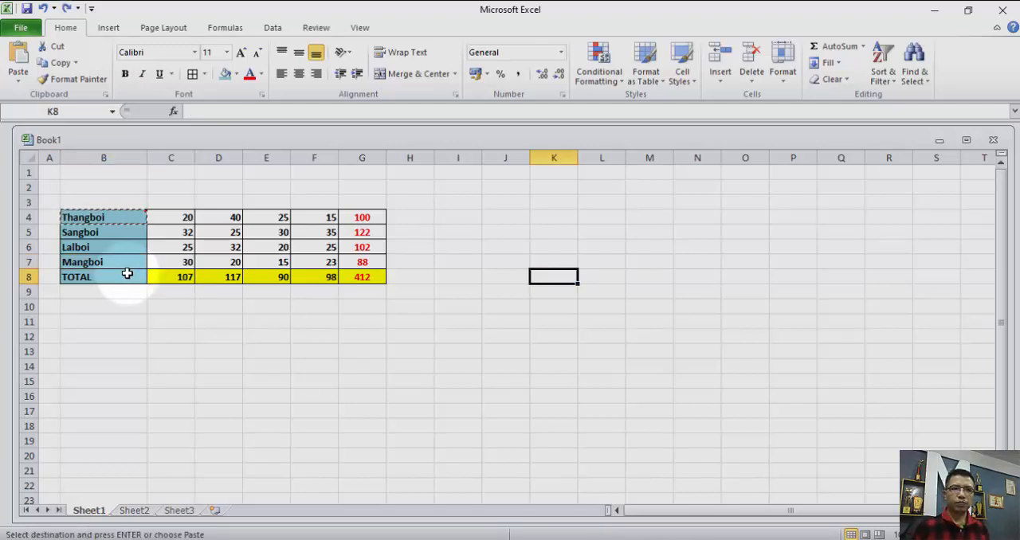
{"action": "key", "text": "ctrl+z"}
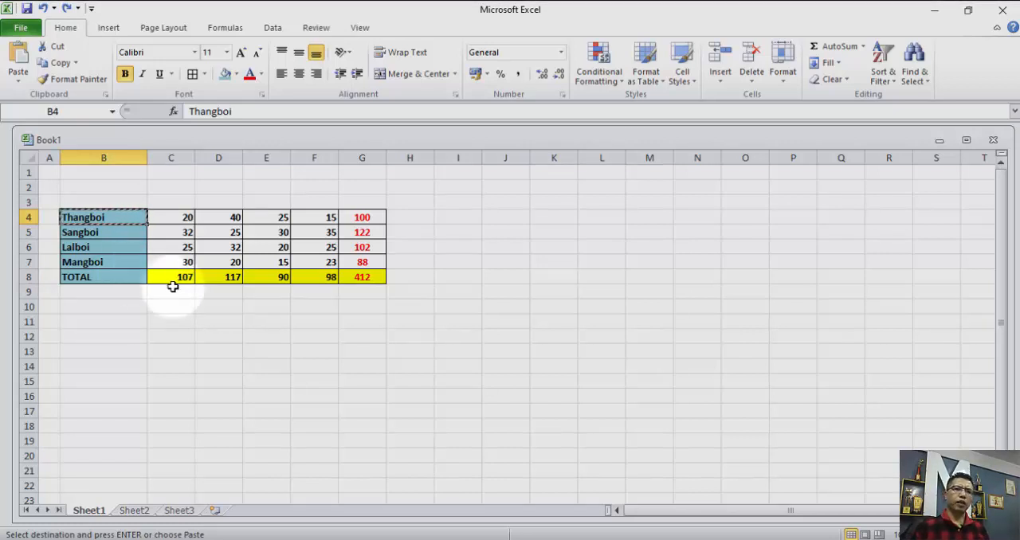
Clear the pending copy, copy the whole table B4:G8 and examine the Paste Special options for J4 without pasting.
{"action": "left_click", "coordinate": [130, 306]}
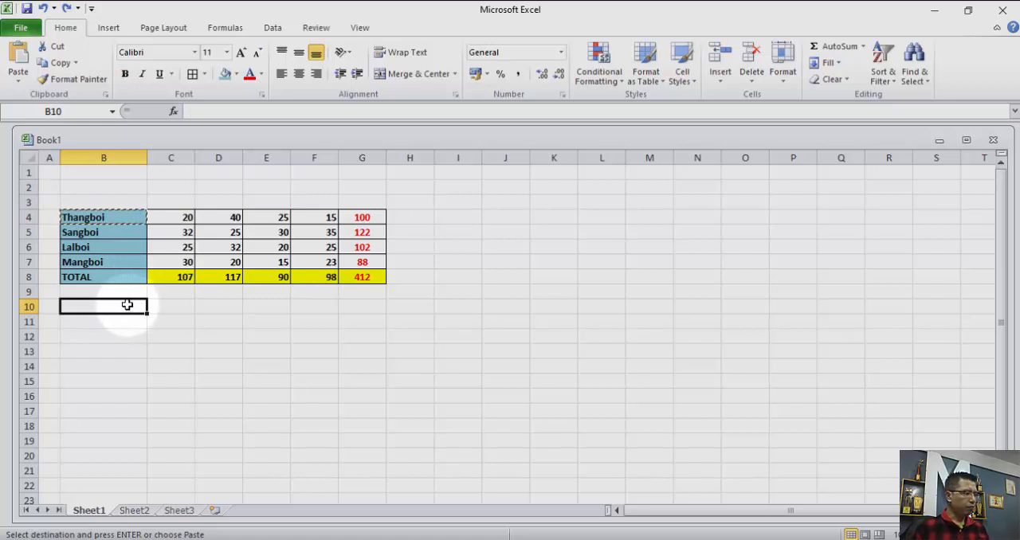
{"action": "key", "text": "Escape"}
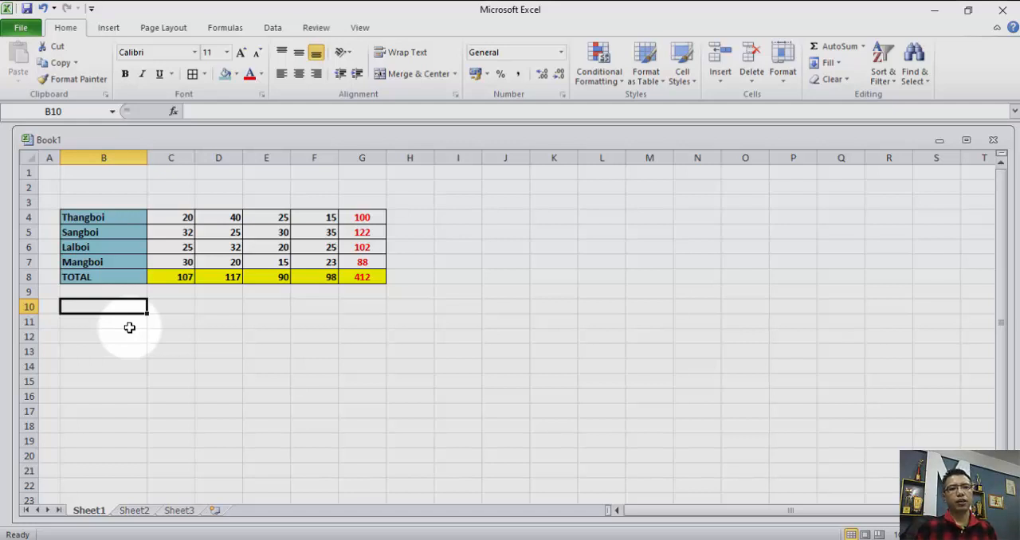
{"action": "left_click", "coordinate": [69, 217]}
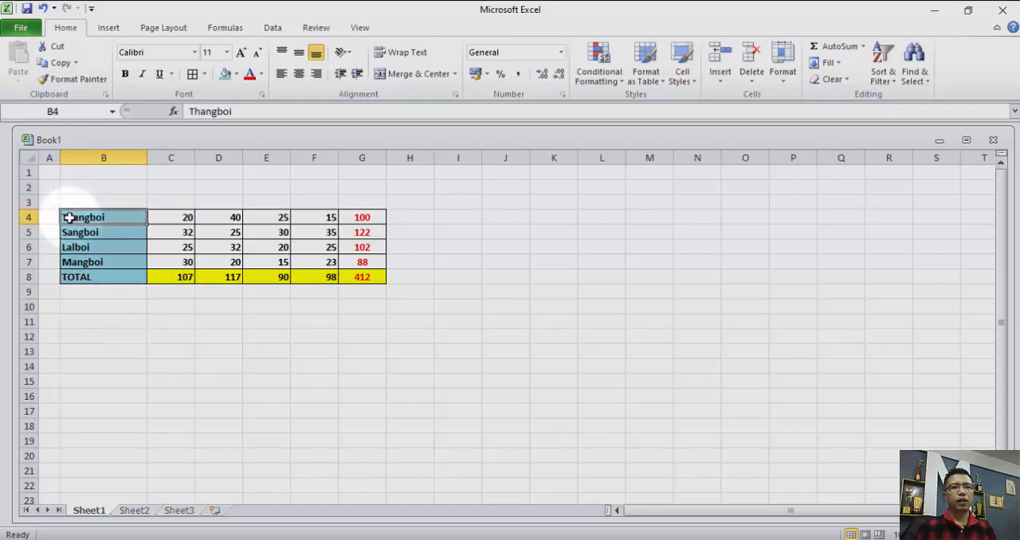
{"action": "left_click_drag", "start_coordinate": [69, 218], "coordinate": [344, 275]}
{"action": "right_click", "coordinate": [341, 277]}
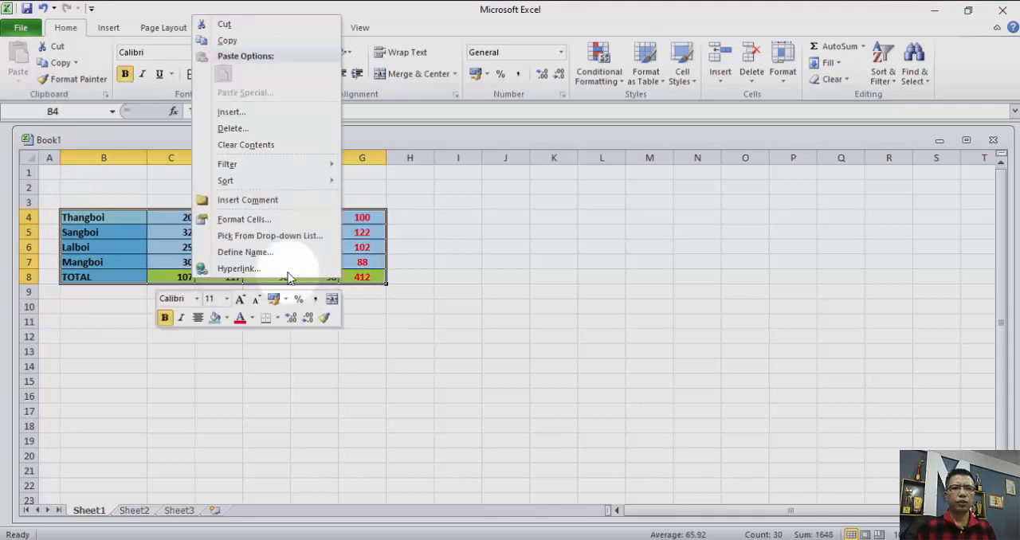
{"action": "left_click", "coordinate": [227, 40]}
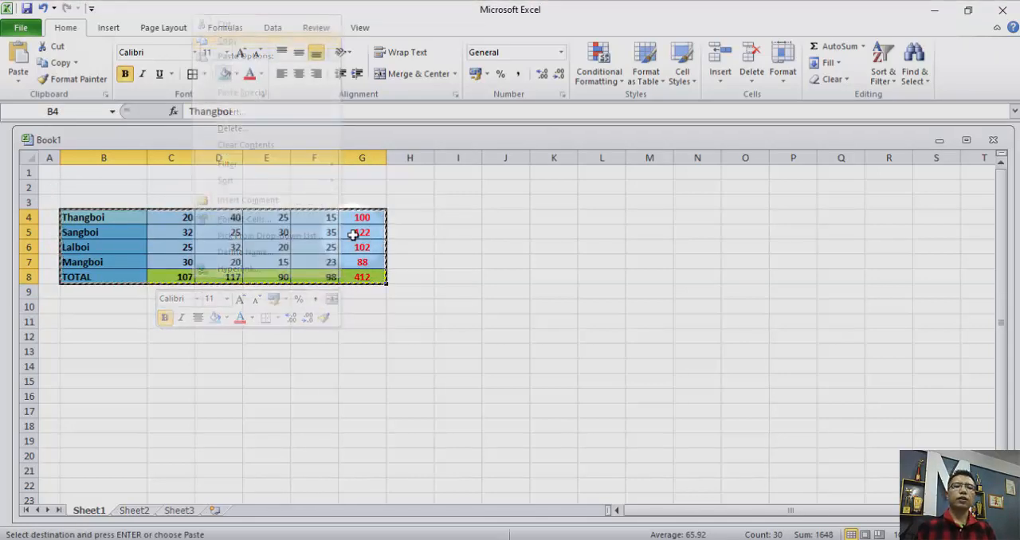
{"action": "right_click", "coordinate": [504, 220]}
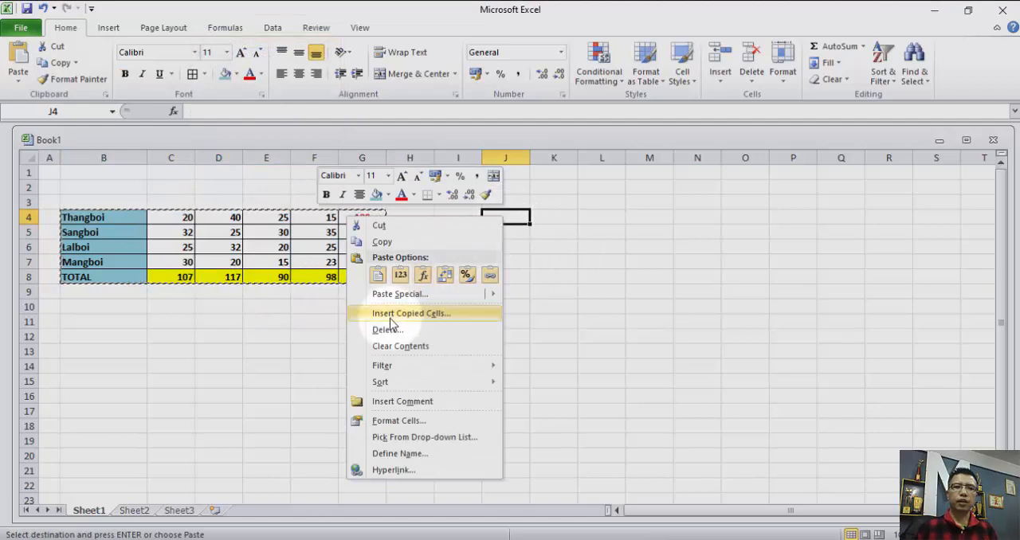
{"action": "left_click", "coordinate": [399, 294]}
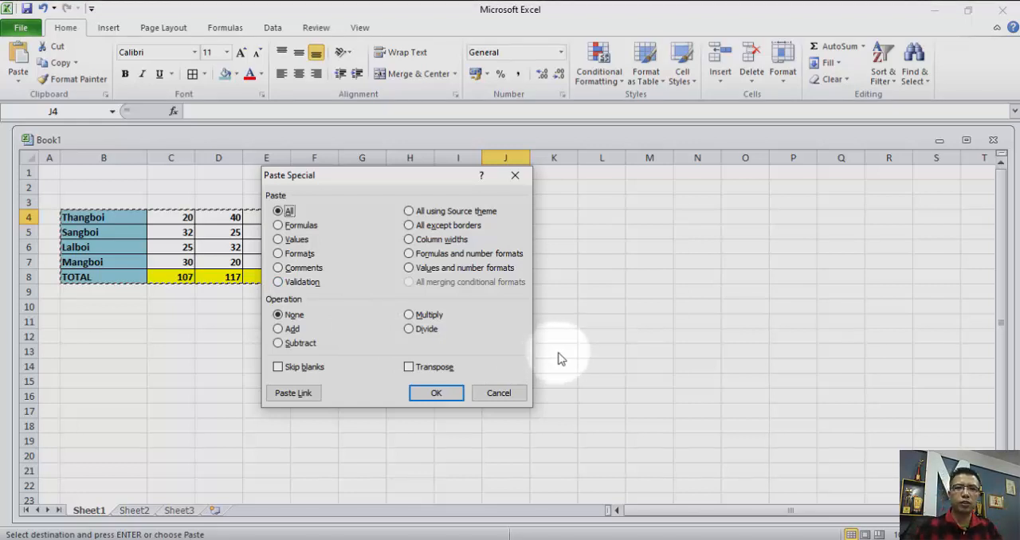
{"action": "left_click_drag", "start_coordinate": [361, 181], "coordinate": [553, 229]}
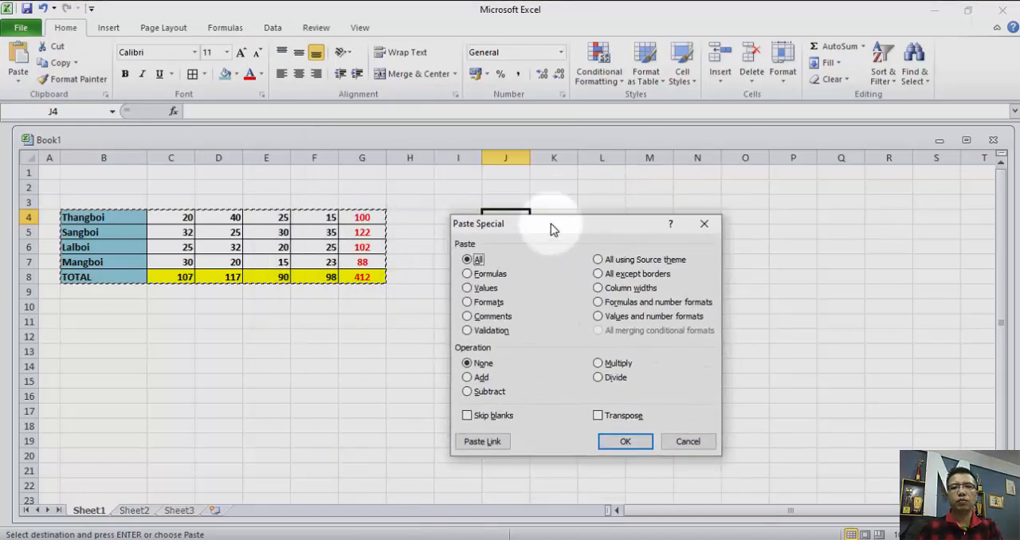
{"action": "left_click", "coordinate": [704, 224]}
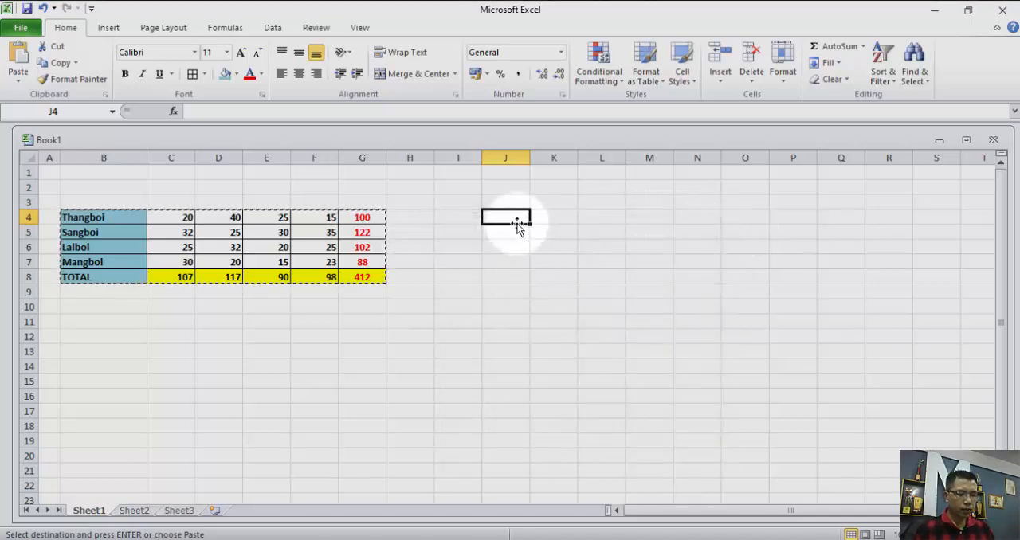
Enter the values 20, 30, 40 and 50 in cells J4 to J7.
{"action": "type", "text": "20"}
{"action": "left_click", "coordinate": [519, 232]}
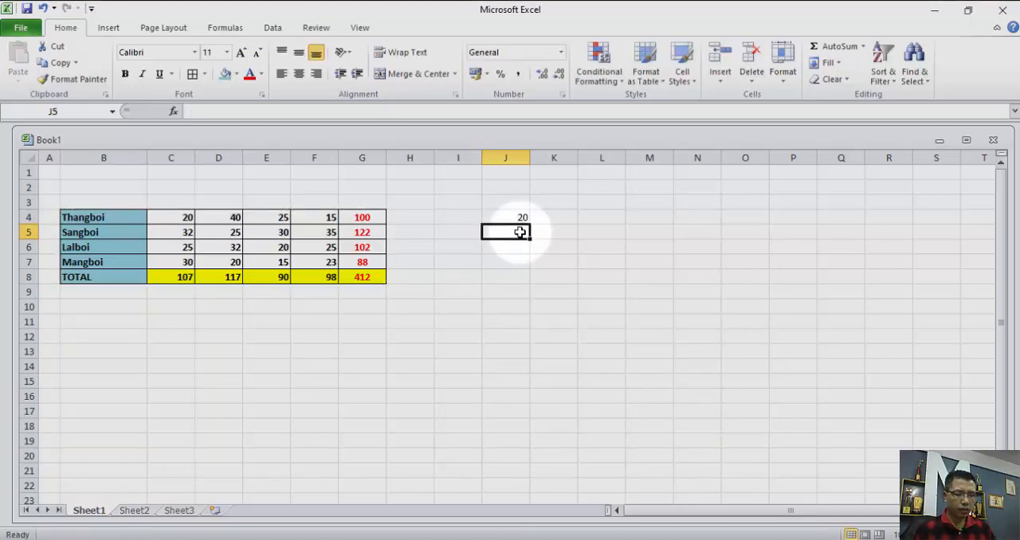
{"action": "type", "text": "30"}
{"action": "left_click", "coordinate": [520, 247]}
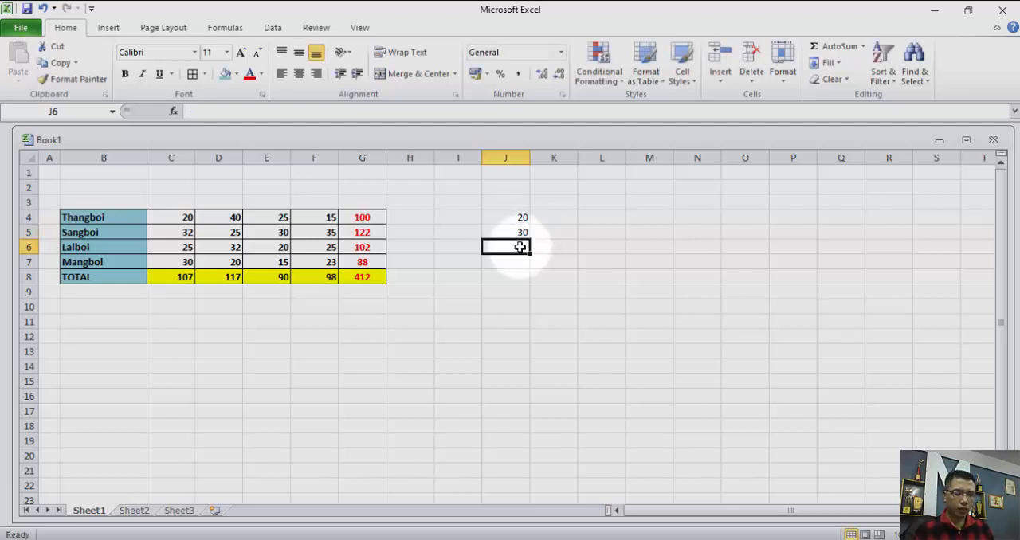
{"action": "type", "text": "40"}
{"action": "left_click", "coordinate": [517, 263]}
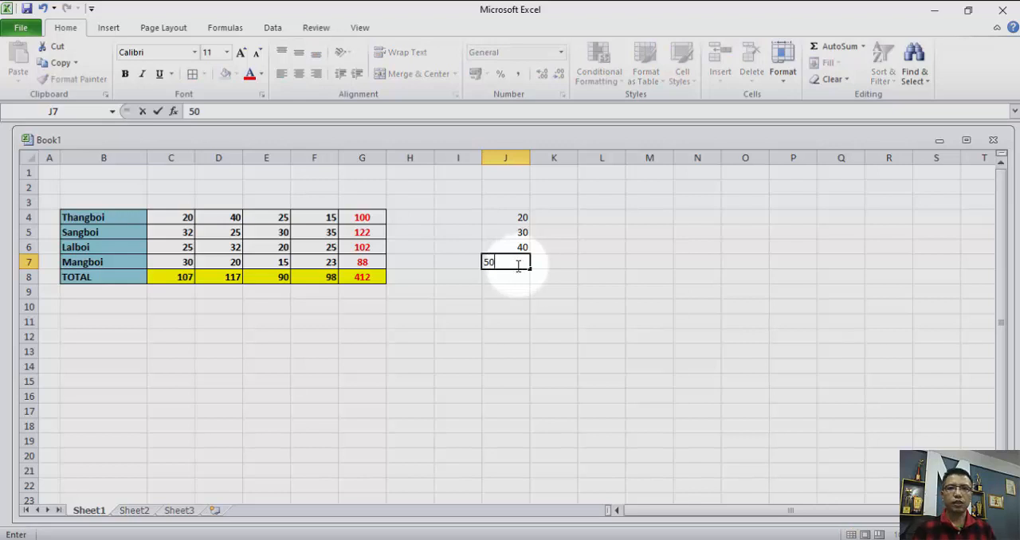
{"action": "left_click", "coordinate": [517, 291]}
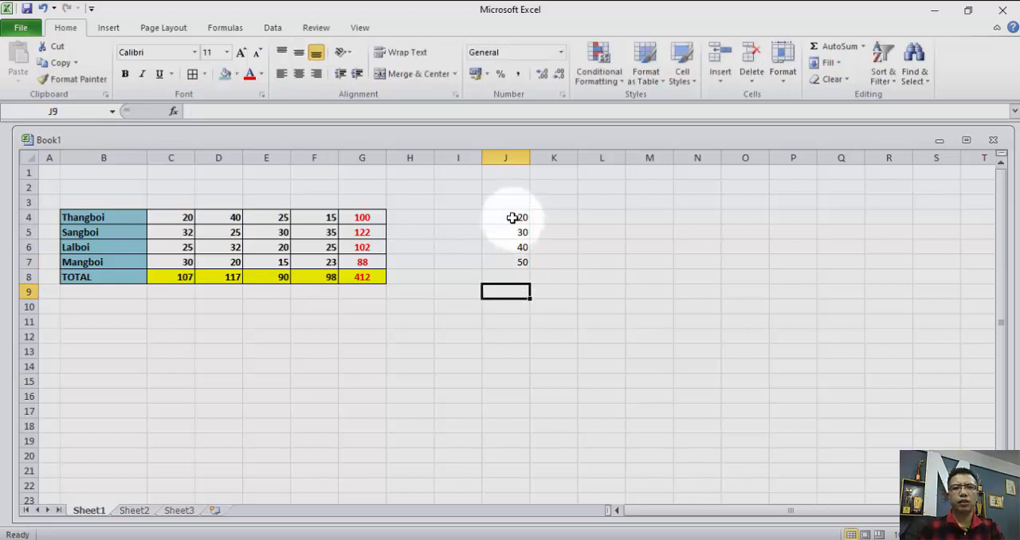
Apply data validation to J4:J7 allowing whole numbers between 20 and 100, with the Stop error alert titled "a dih poi".
{"action": "left_click_drag", "start_coordinate": [512, 217], "coordinate": [519, 265]}
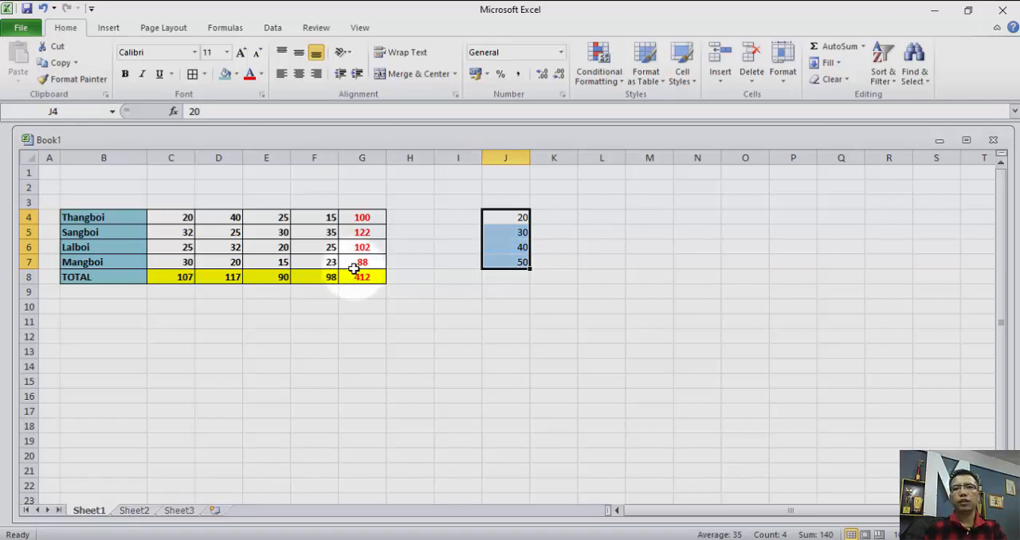
{"action": "left_click", "coordinate": [272, 28]}
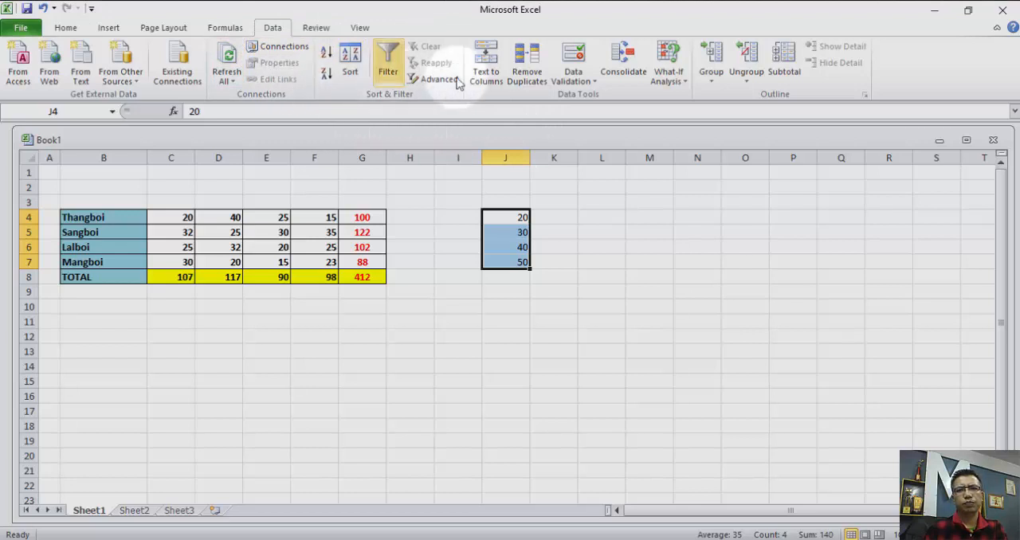
{"action": "left_click", "coordinate": [594, 83]}
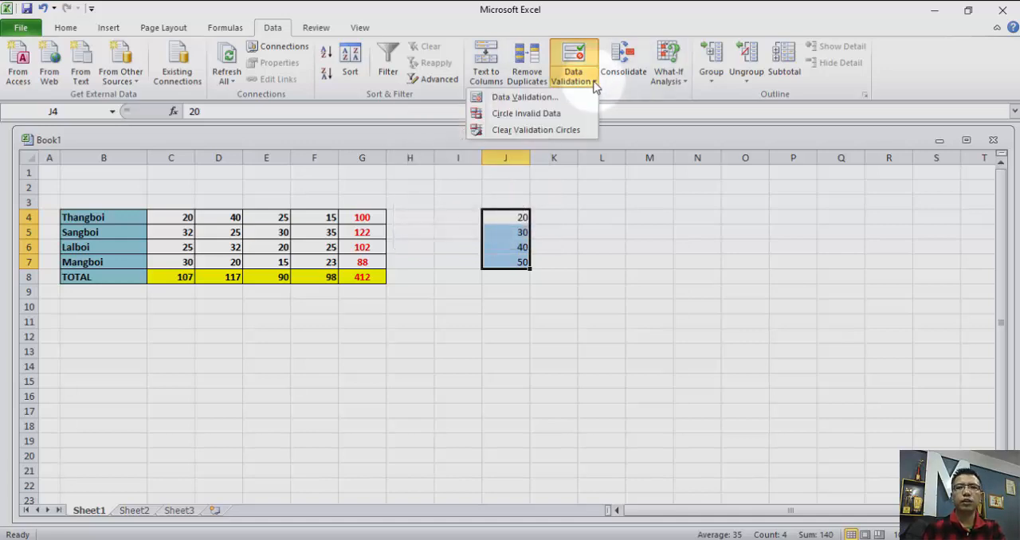
{"action": "left_click", "coordinate": [503, 98]}
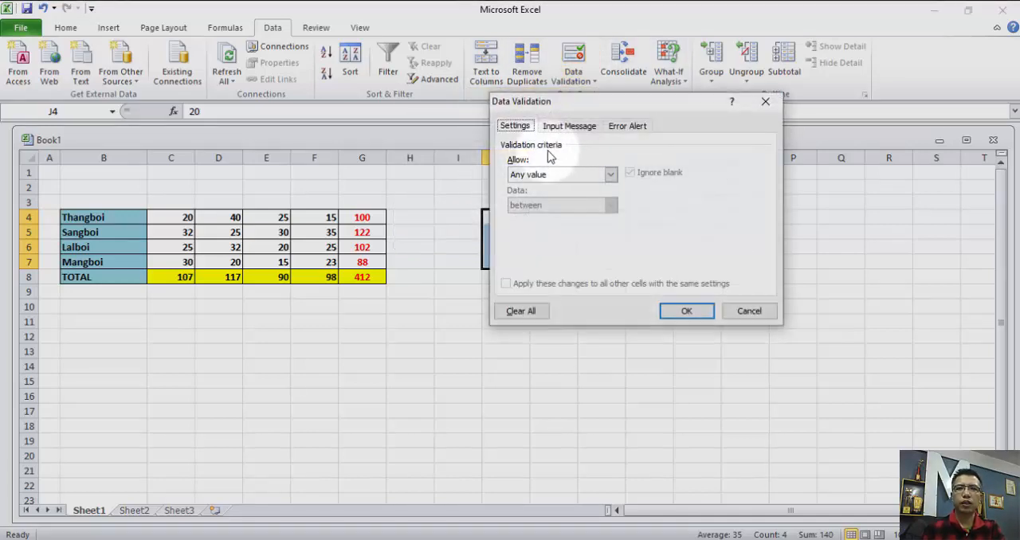
{"action": "left_click", "coordinate": [554, 175]}
{"action": "left_click", "coordinate": [551, 197]}
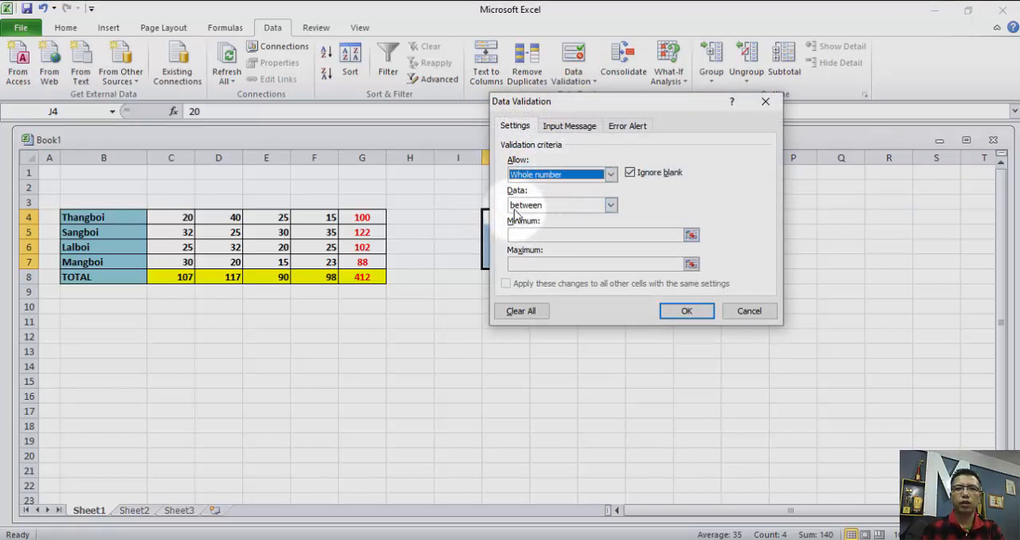
{"action": "left_click", "coordinate": [553, 233]}
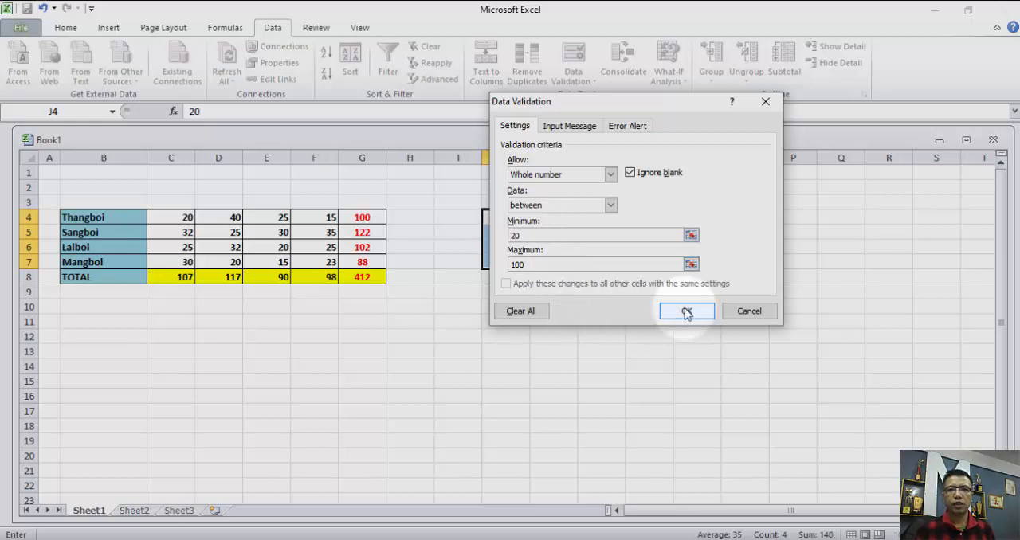
{"action": "left_click", "coordinate": [624, 130]}
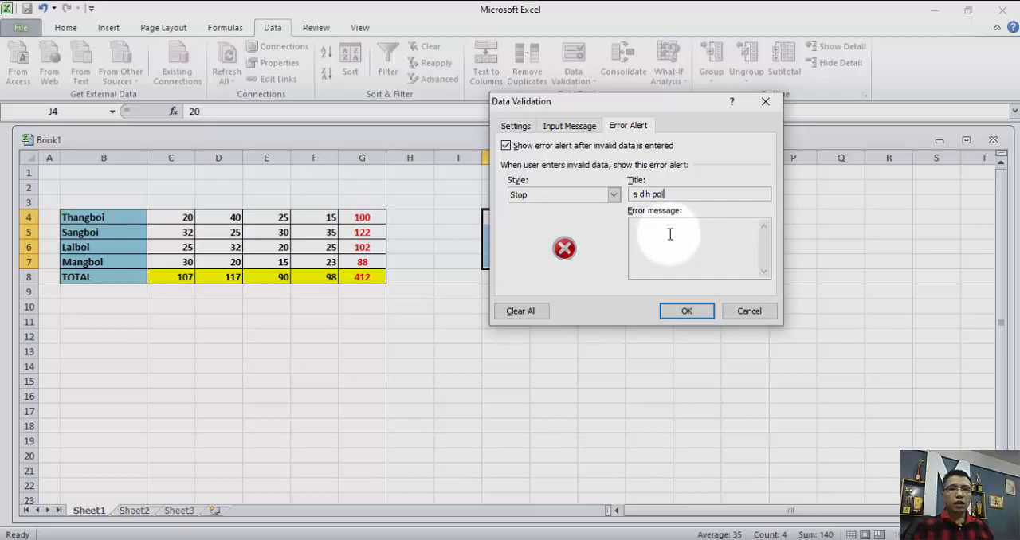
{"action": "left_click", "coordinate": [682, 312]}
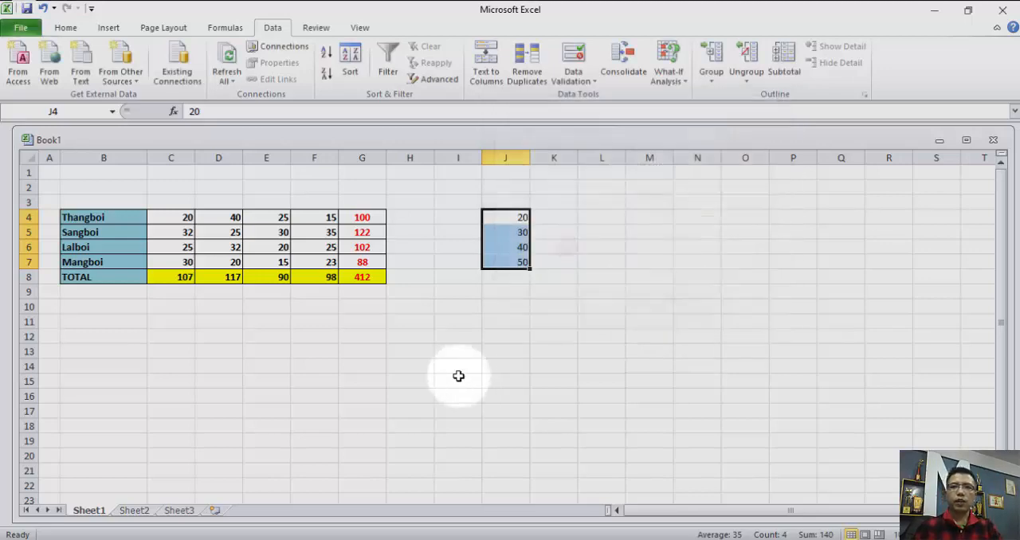
{"action": "right_click", "coordinate": [514, 239]}
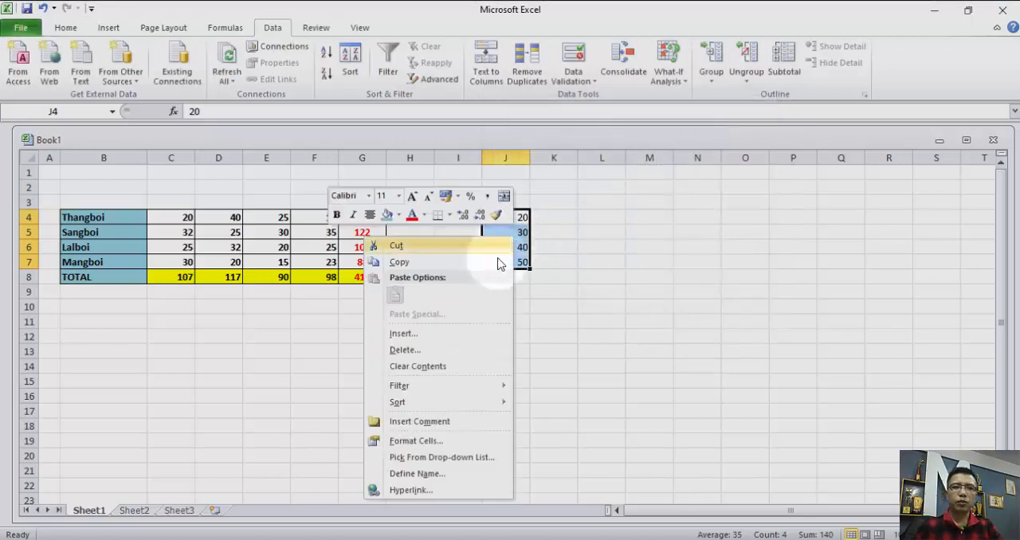
{"action": "left_click", "coordinate": [273, 220]}
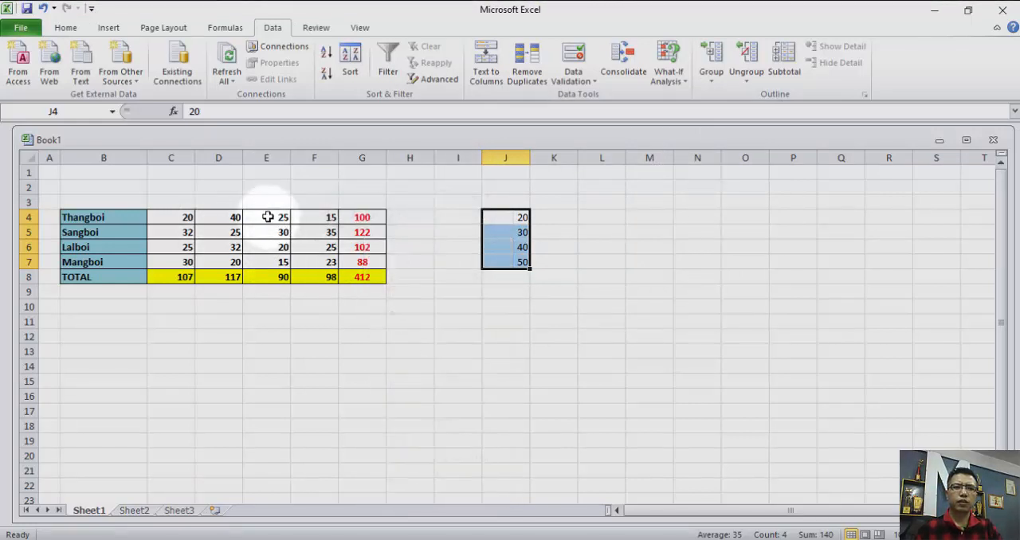
{"action": "left_click_drag", "start_coordinate": [268, 217], "coordinate": [273, 264]}
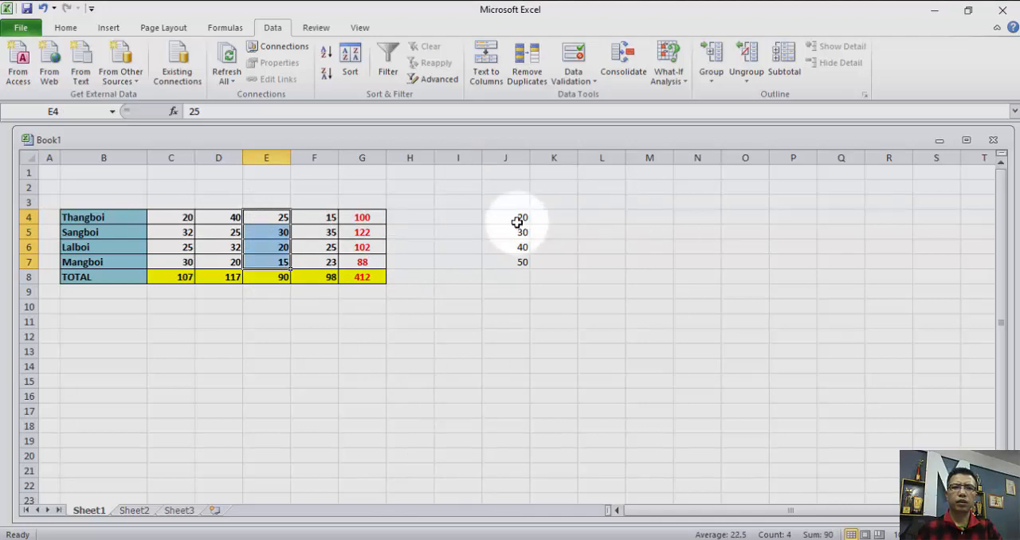
Copy J4:J7 and paste only its validation onto the cells starting at K4 with Paste Special.
{"action": "left_click_drag", "start_coordinate": [512, 217], "coordinate": [514, 267]}
{"action": "right_click", "coordinate": [513, 264]}
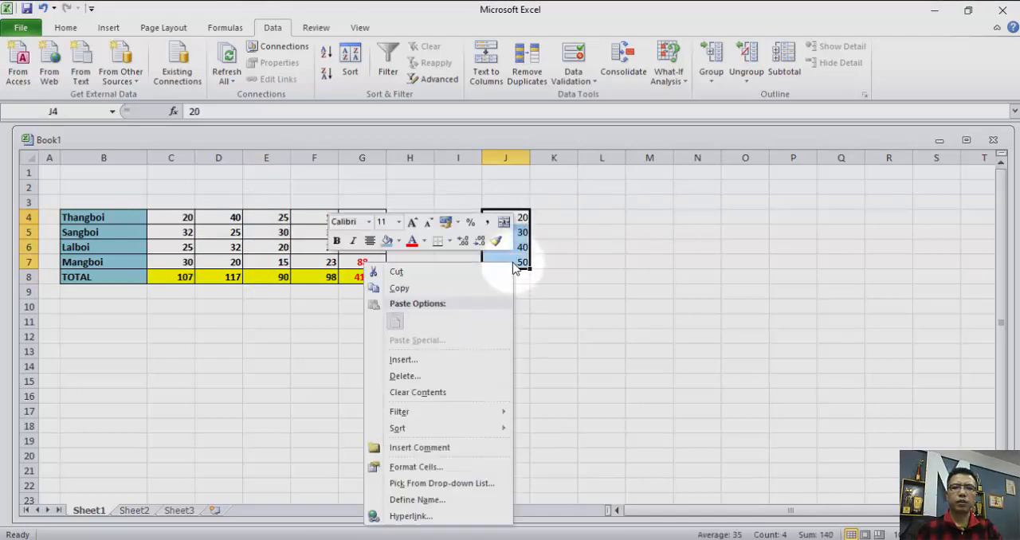
{"action": "left_click", "coordinate": [473, 288]}
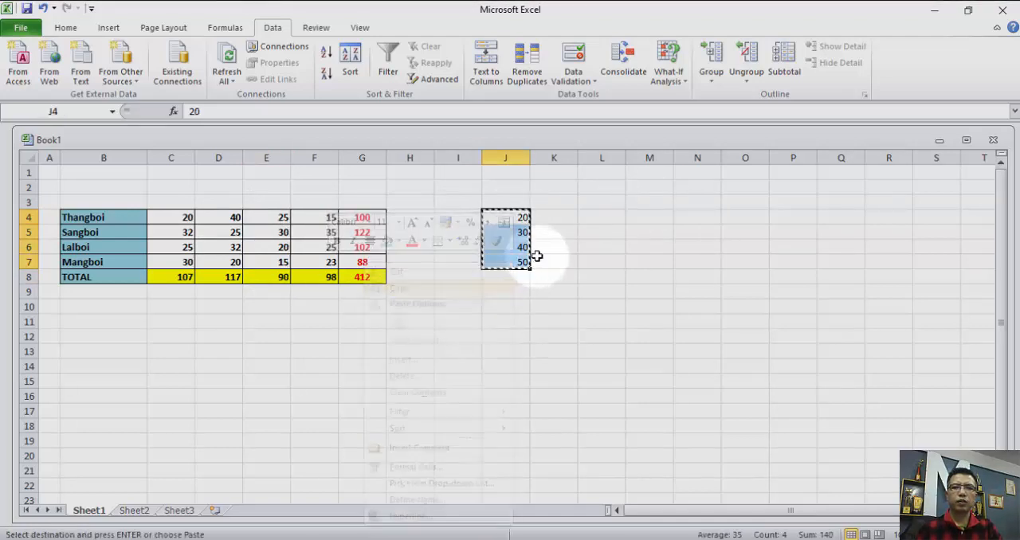
{"action": "right_click", "coordinate": [547, 217]}
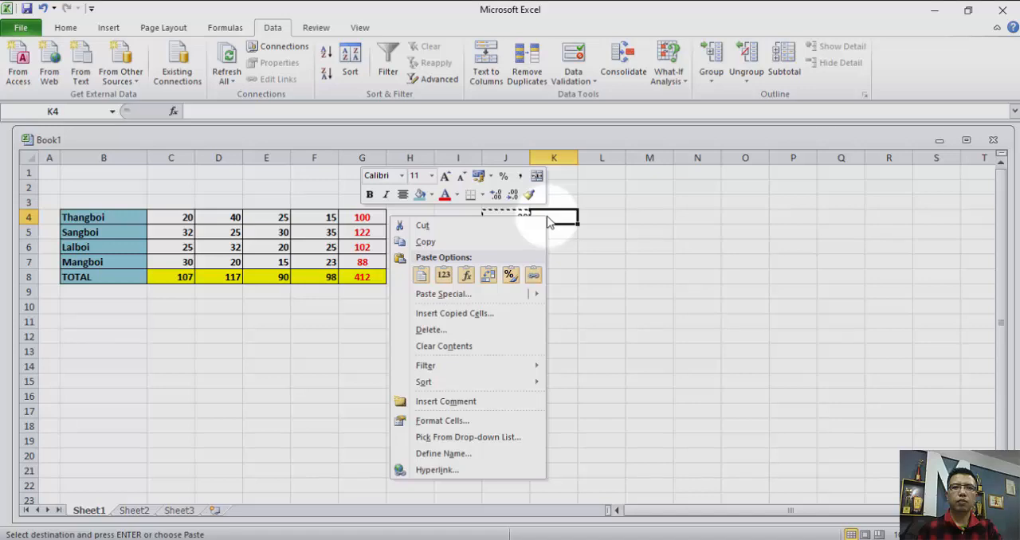
{"action": "left_click", "coordinate": [500, 293]}
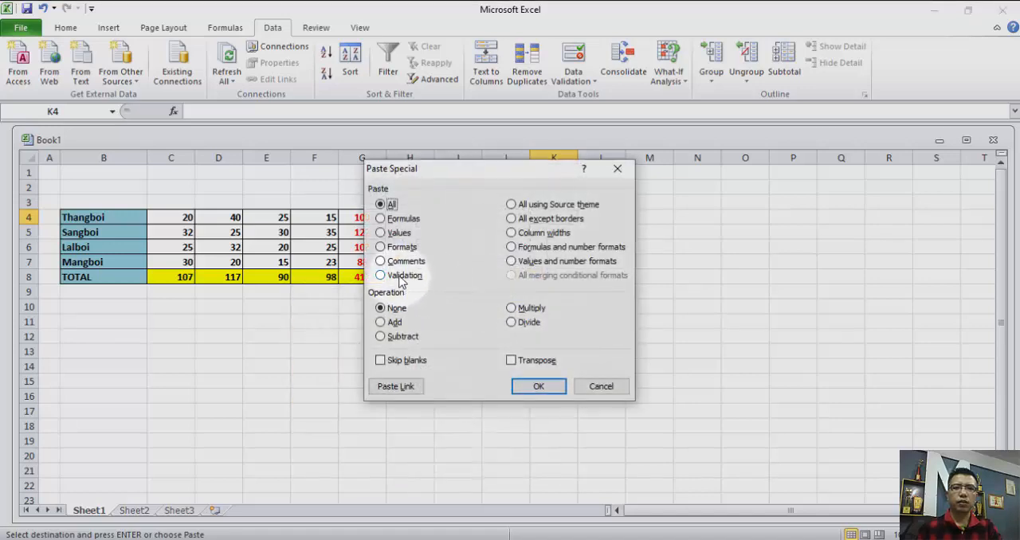
{"action": "left_click", "coordinate": [399, 276]}
{"action": "left_click", "coordinate": [537, 386]}
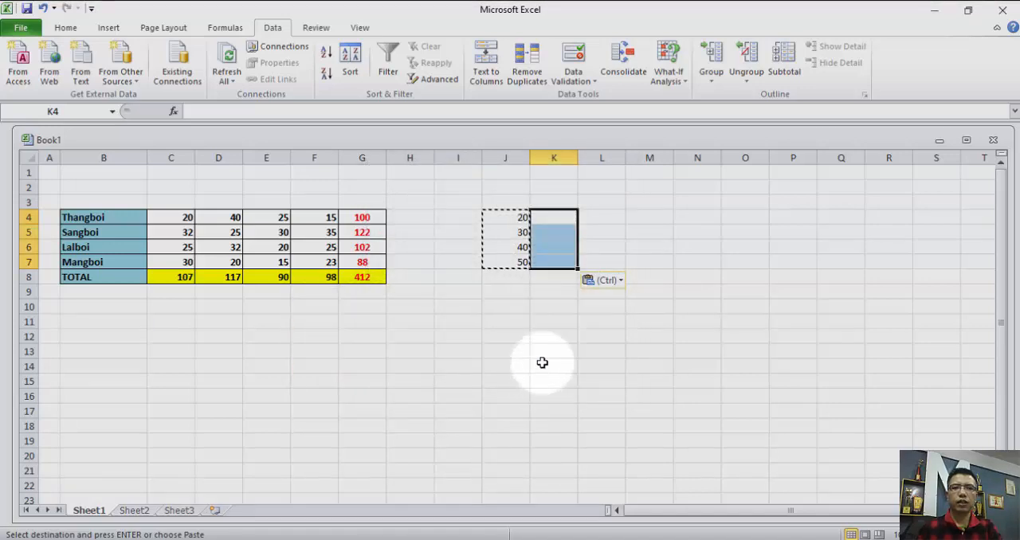
Try to enter 1000 in K5 to test the pasted validation rule, and dismiss the attempt.
{"action": "left_click", "coordinate": [560, 237]}
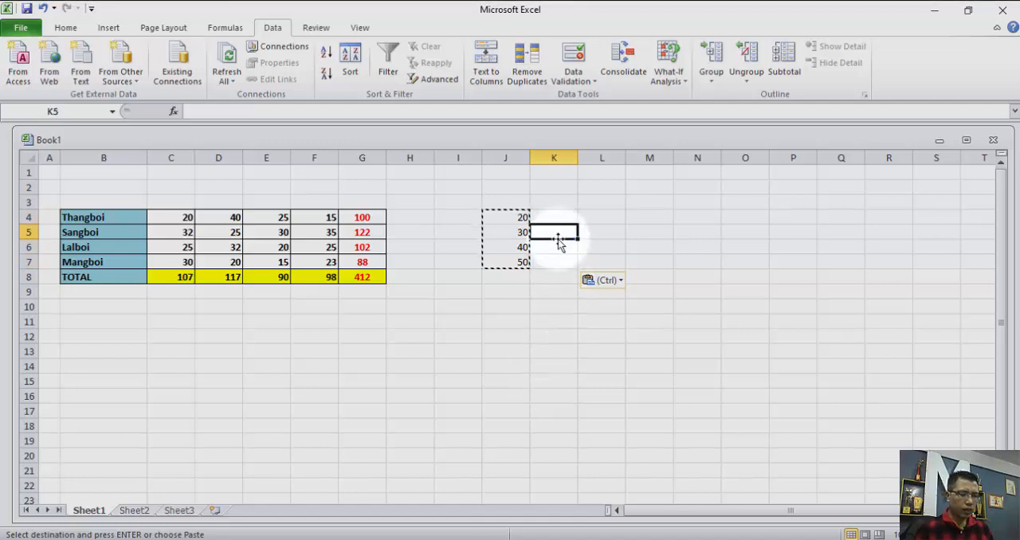
{"action": "type", "text": "1000"}
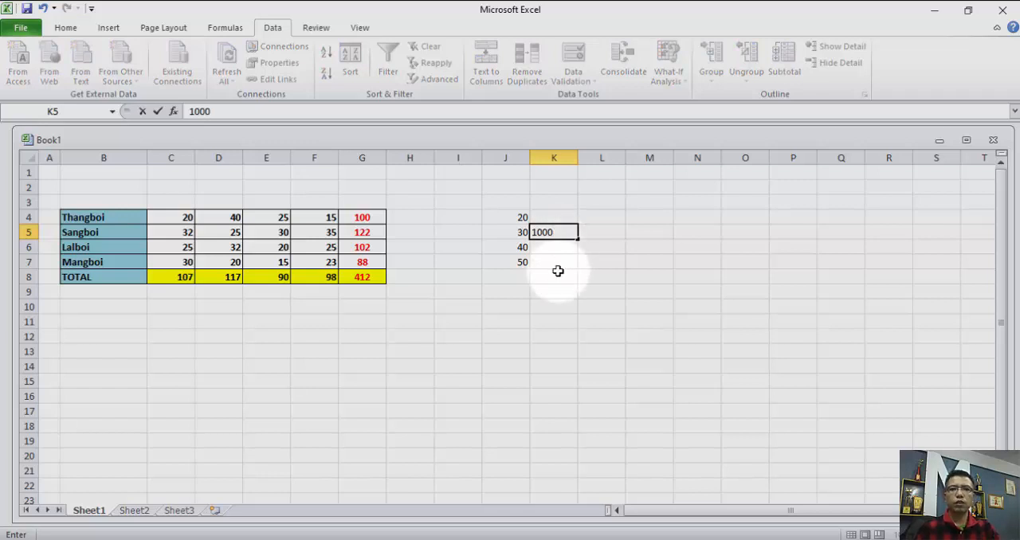
{"action": "key", "text": "Return"}
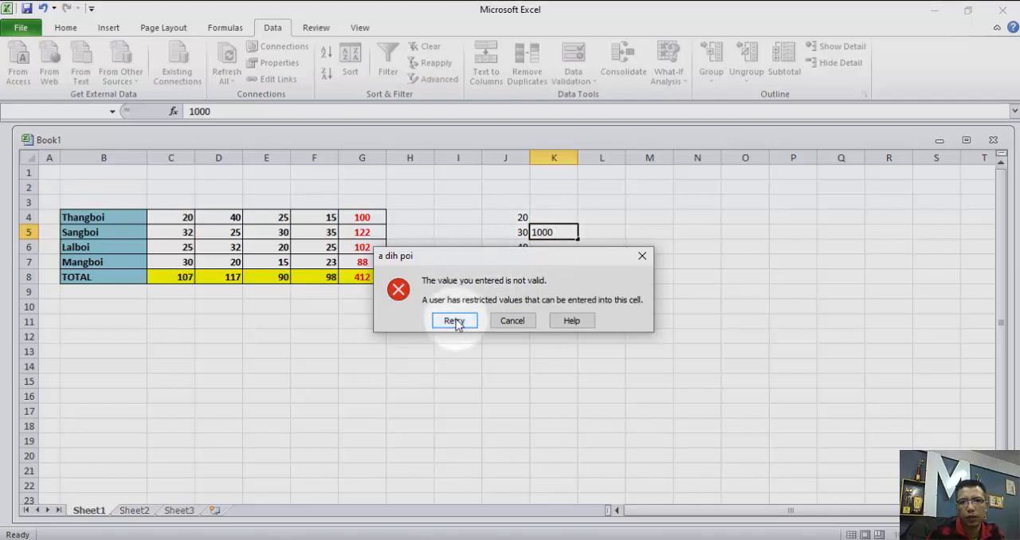
{"action": "left_click", "coordinate": [642, 256]}
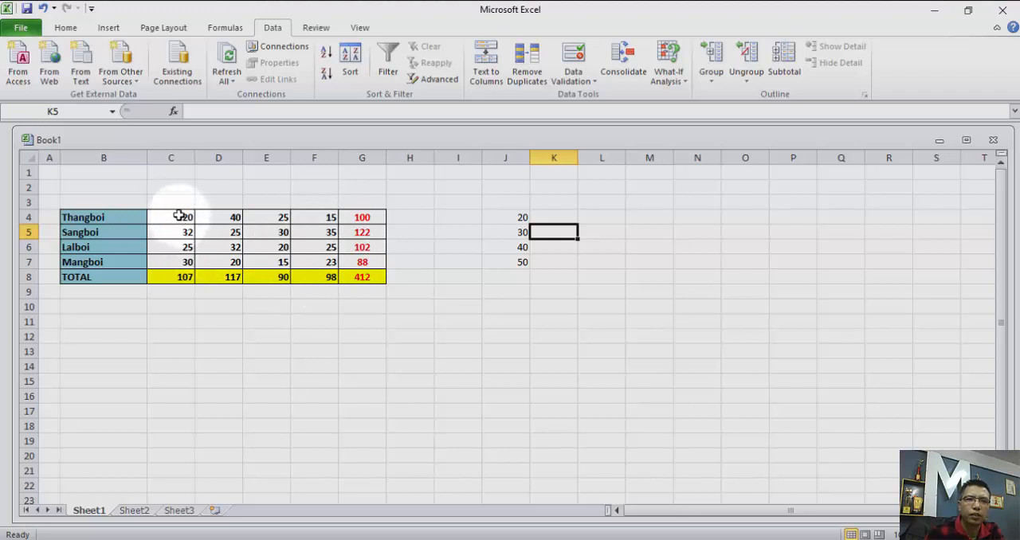
Copy C4:C7 and paste only its validation onto D4:D7 with Paste Special.
{"action": "left_click_drag", "start_coordinate": [179, 216], "coordinate": [185, 260]}
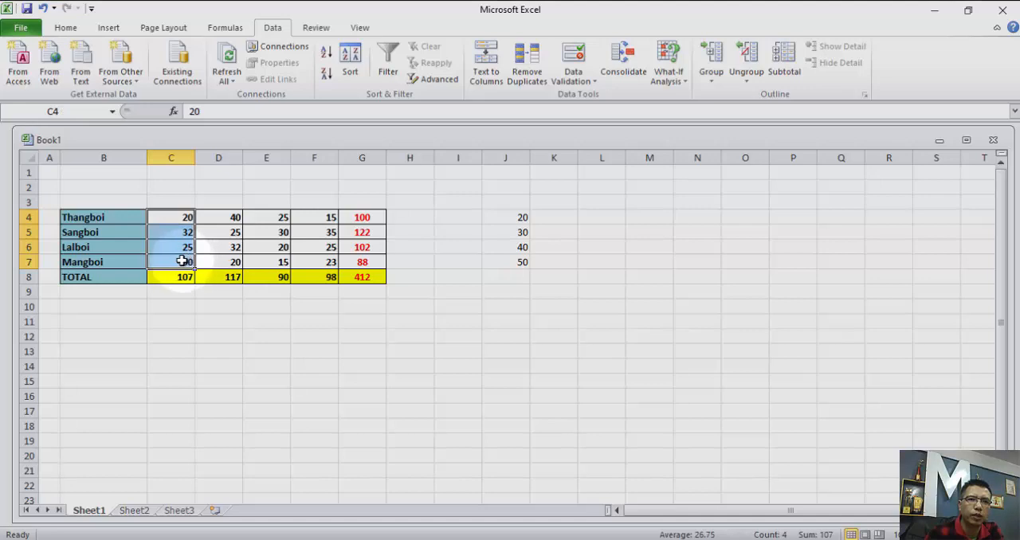
{"action": "right_click", "coordinate": [181, 261]}
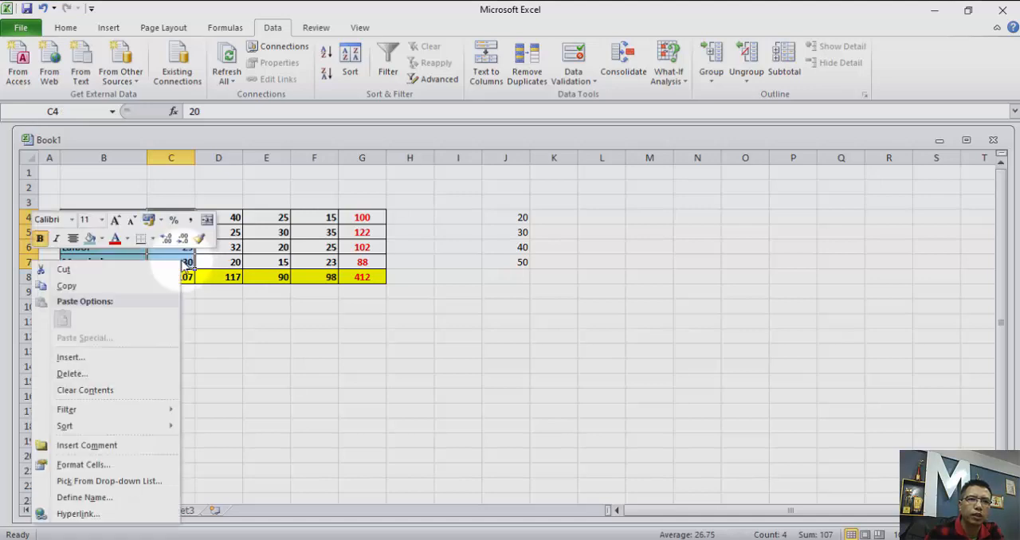
{"action": "left_click", "coordinate": [139, 283]}
{"action": "right_click", "coordinate": [164, 258]}
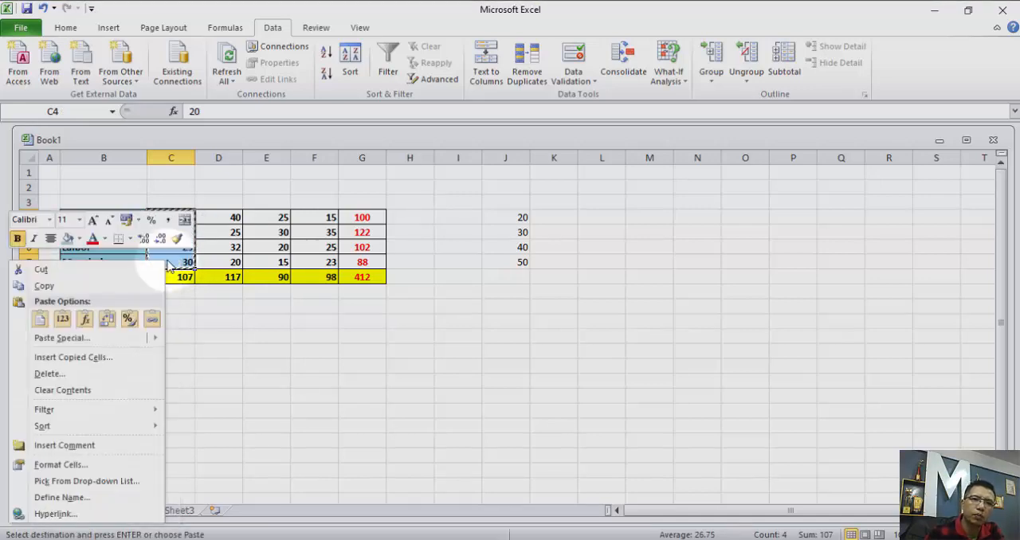
{"action": "left_click", "coordinate": [209, 217]}
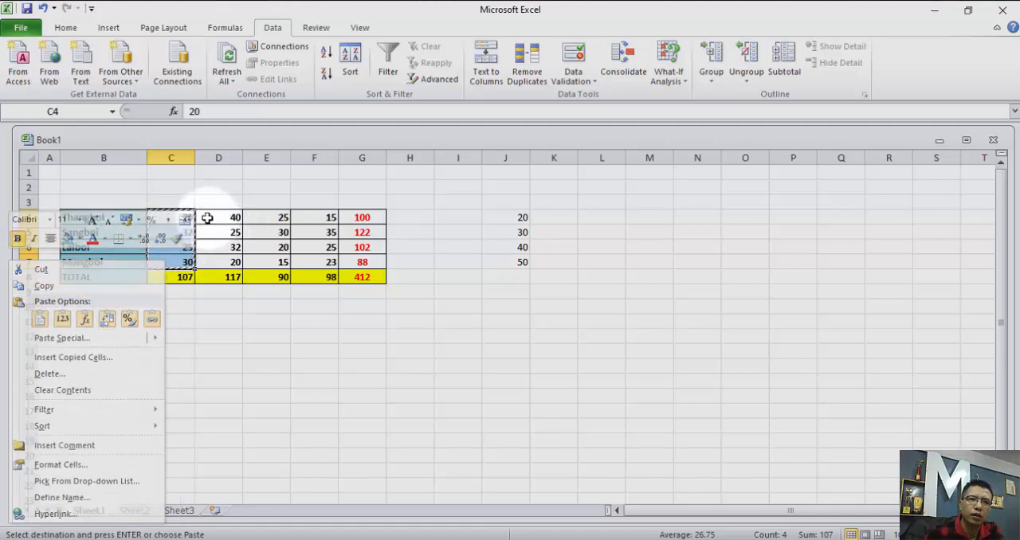
{"action": "left_click_drag", "start_coordinate": [209, 217], "coordinate": [209, 256]}
{"action": "right_click", "coordinate": [170, 257]}
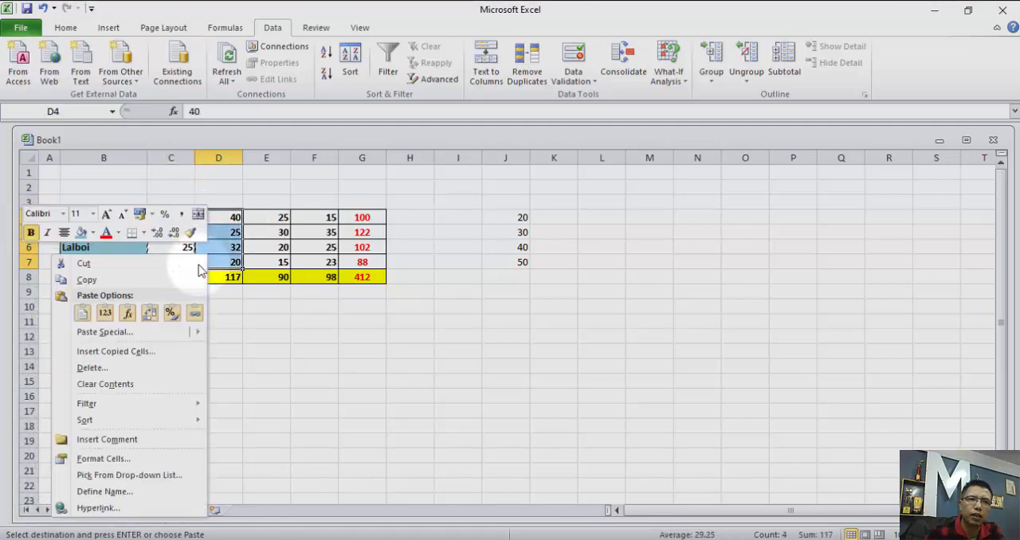
{"action": "left_click", "coordinate": [137, 333]}
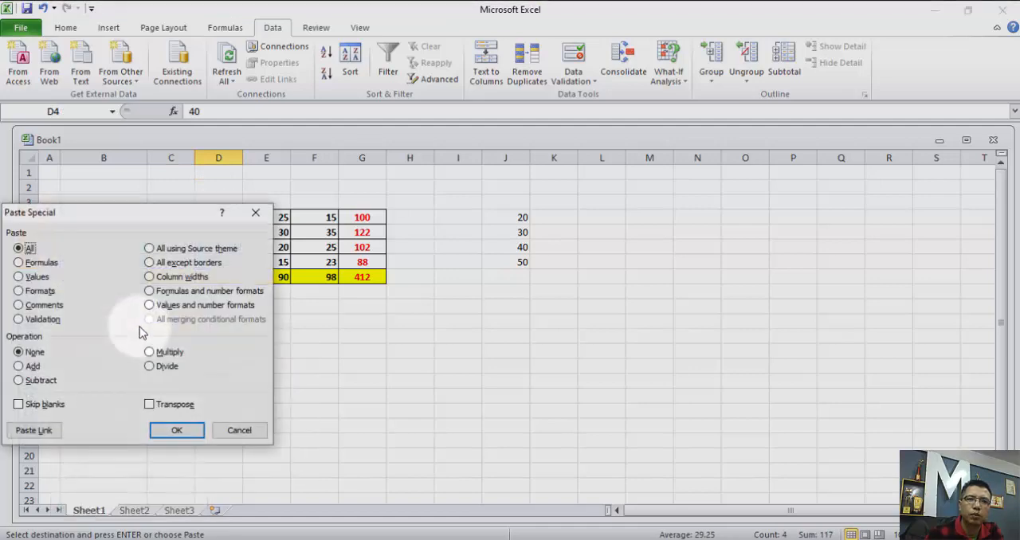
{"action": "left_click", "coordinate": [40, 320]}
{"action": "left_click", "coordinate": [174, 431]}
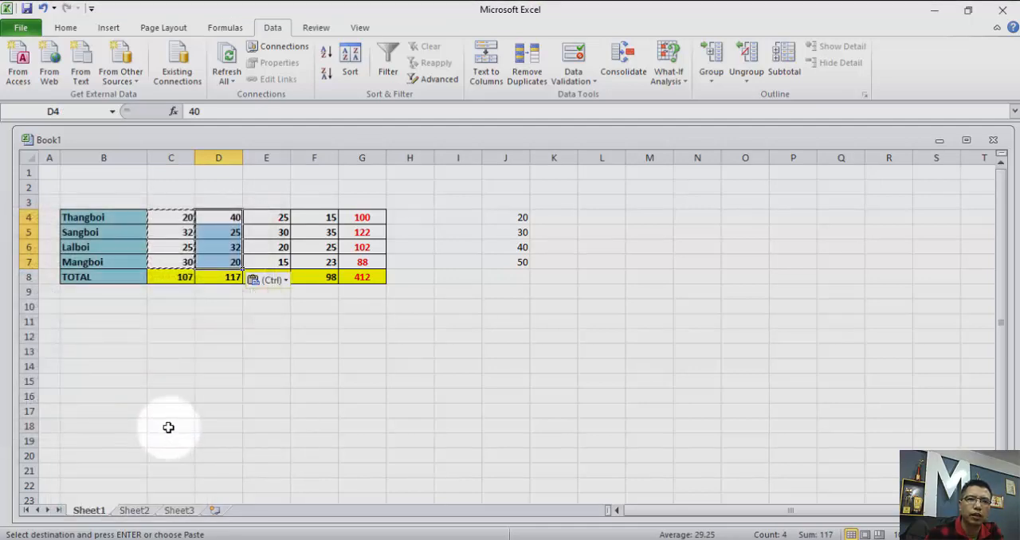
Enter 1000 in D6 to test for a validation rule, and replace it with 20.
{"action": "left_click", "coordinate": [221, 248]}
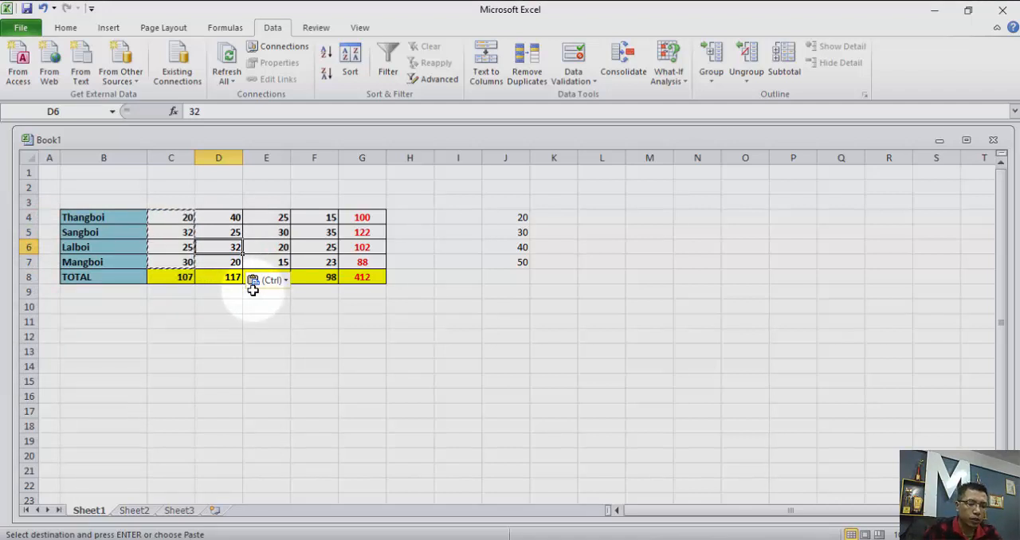
{"action": "type", "text": "1000"}
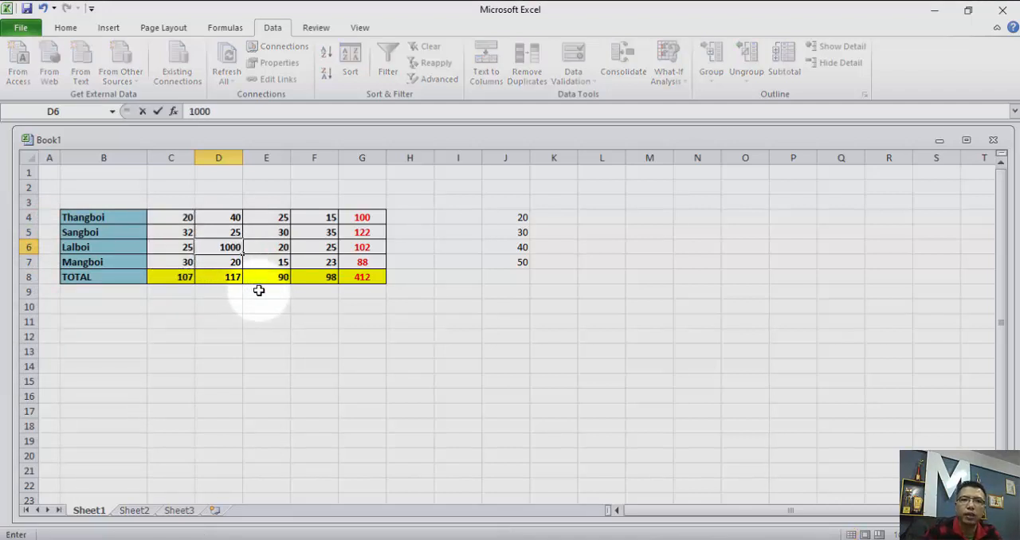
{"action": "left_click", "coordinate": [227, 217]}
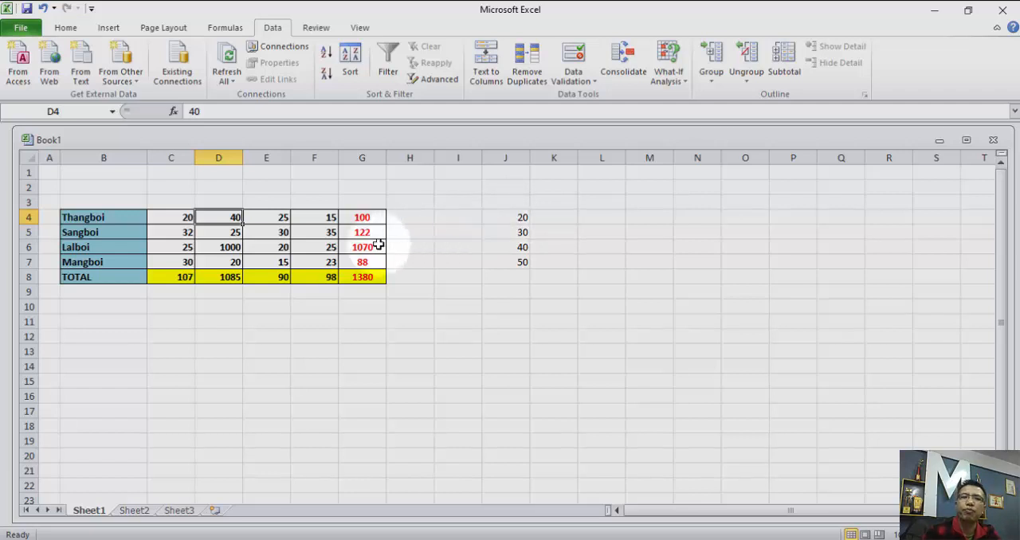
{"action": "left_click", "coordinate": [230, 247]}
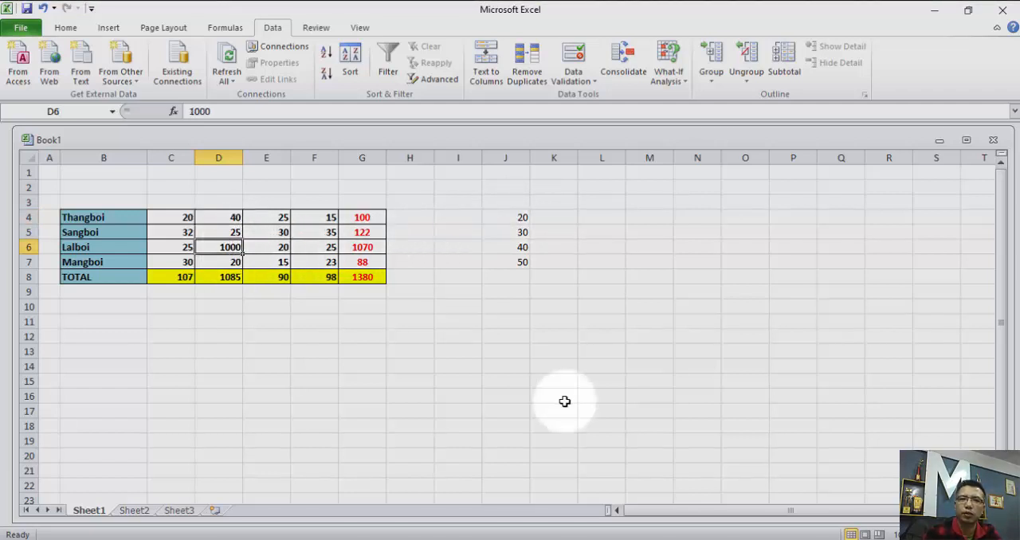
{"action": "type", "text": "20"}
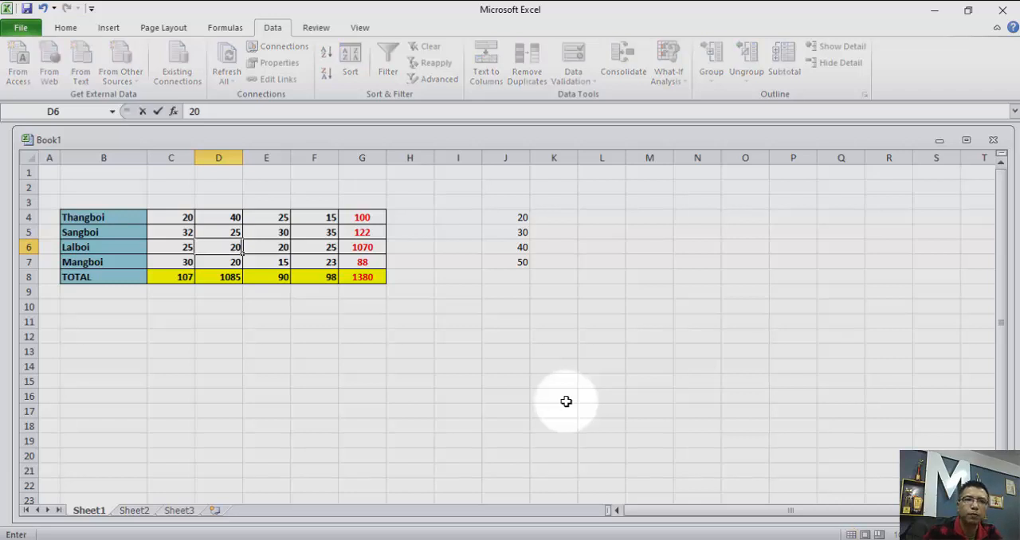
{"action": "left_click", "coordinate": [411, 293]}
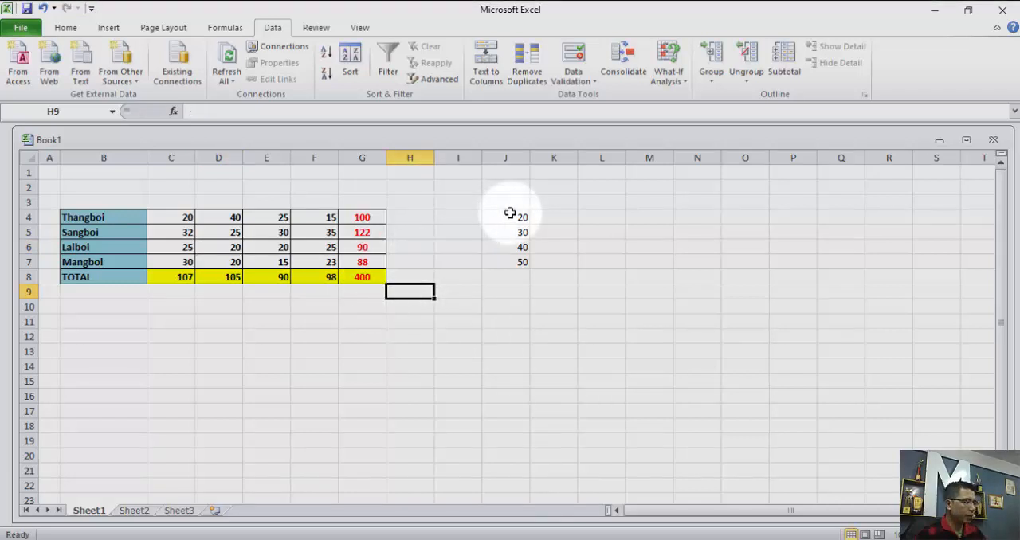
Undo the recent edits back to the original totals table, including the entries in J4:J7.
{"action": "key", "text": "ctrl+z"}
{"action": "key", "text": "ctrl+z"}
{"action": "key", "text": "ctrl+z"}
{"action": "key", "text": "ctrl+z"}
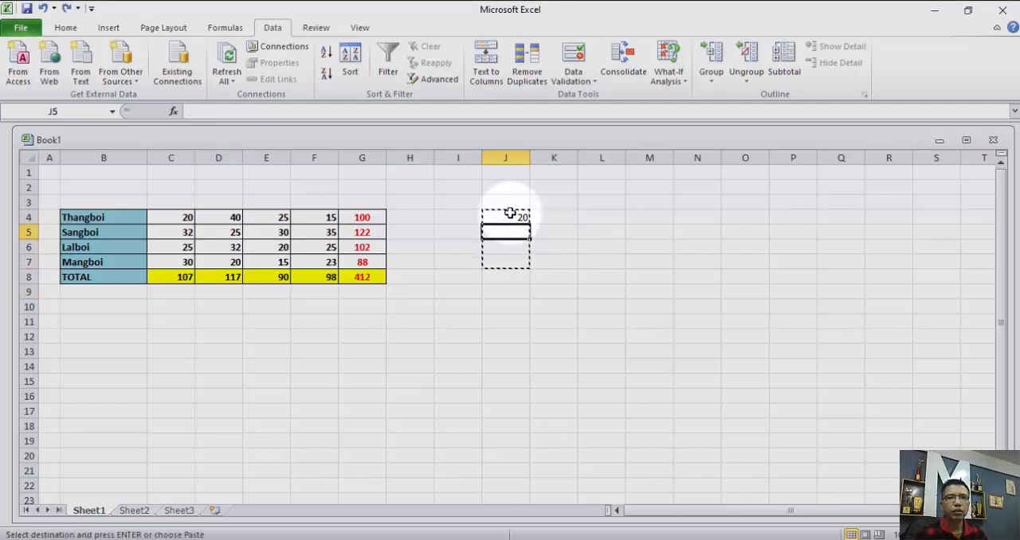
{"action": "key", "text": "ctrl+z"}
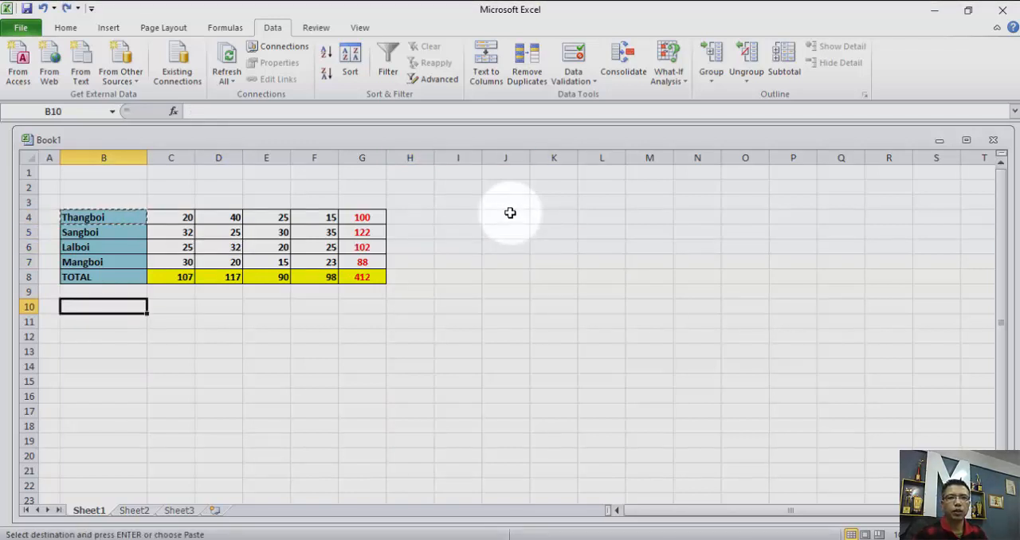
Copy the totals table B4:G8, review the Paste Special choices for cell J4, and cancel without pasting.
{"action": "left_click", "coordinate": [72, 215]}
{"action": "key", "text": "ctrl+c"}
{"action": "left_click_drag", "start_coordinate": [69, 212], "coordinate": [350, 270]}
{"action": "right_click", "coordinate": [195, 270]}
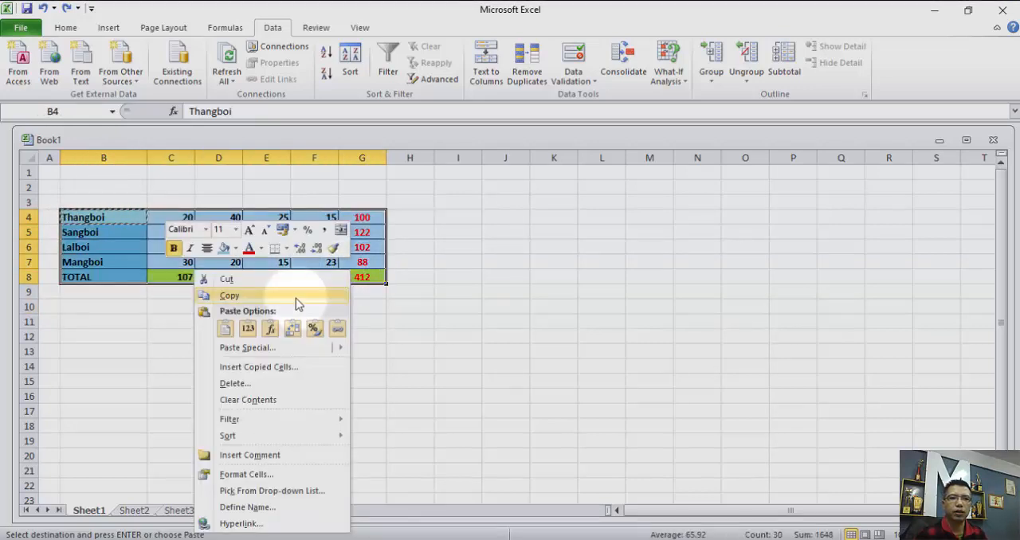
{"action": "left_click", "coordinate": [296, 296]}
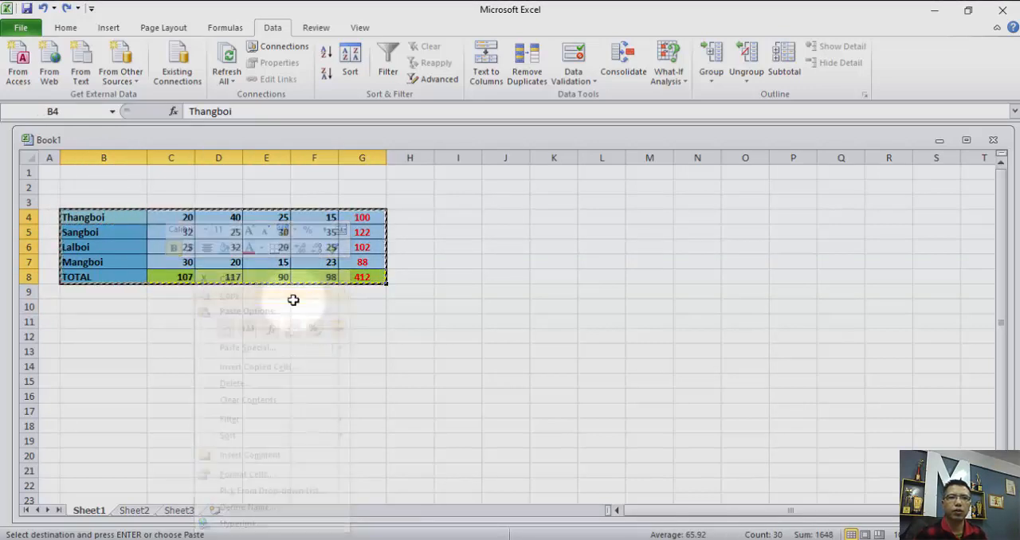
{"action": "left_click", "coordinate": [494, 219]}
{"action": "right_click", "coordinate": [497, 226]}
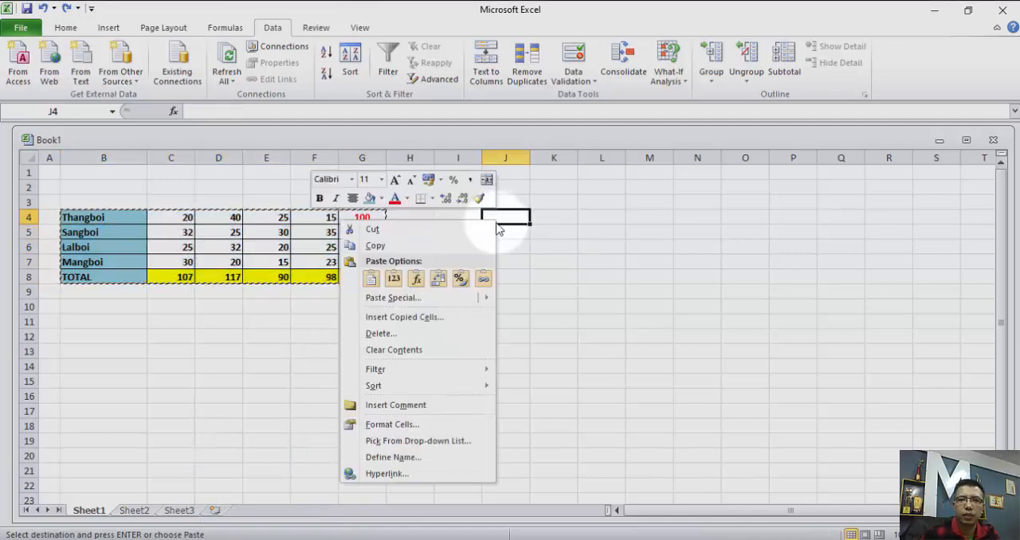
{"action": "left_click", "coordinate": [393, 298]}
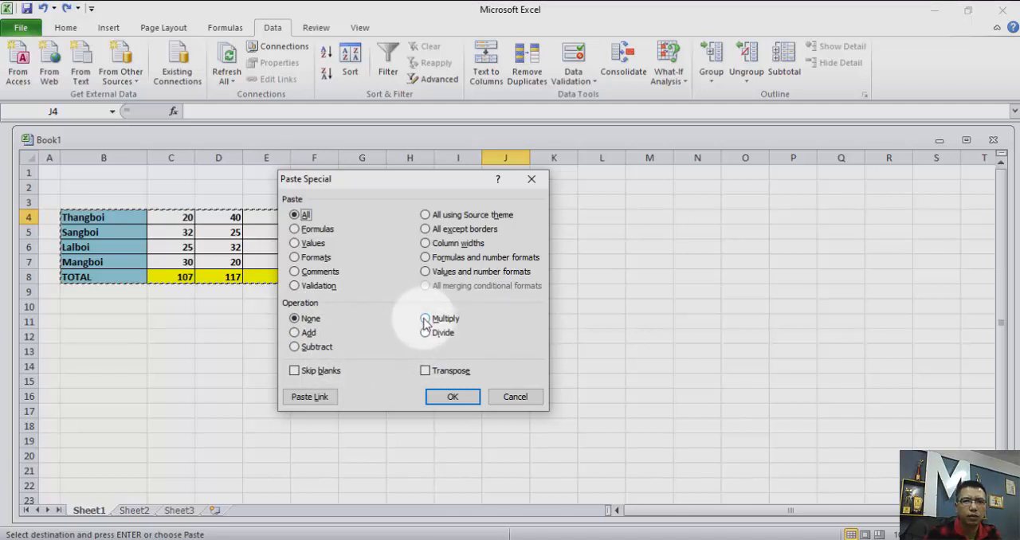
{"action": "left_click", "coordinate": [514, 396]}
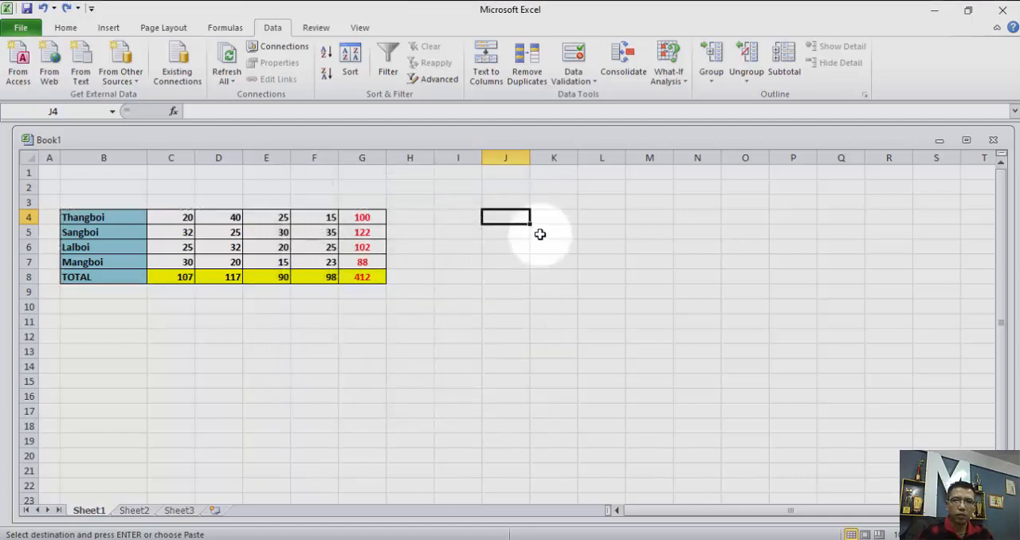
Enter the value 2 in each of the cells J4 to J7.
{"action": "type", "text": "2"}
{"action": "left_click", "coordinate": [507, 232]}
{"action": "type", "text": "0"}
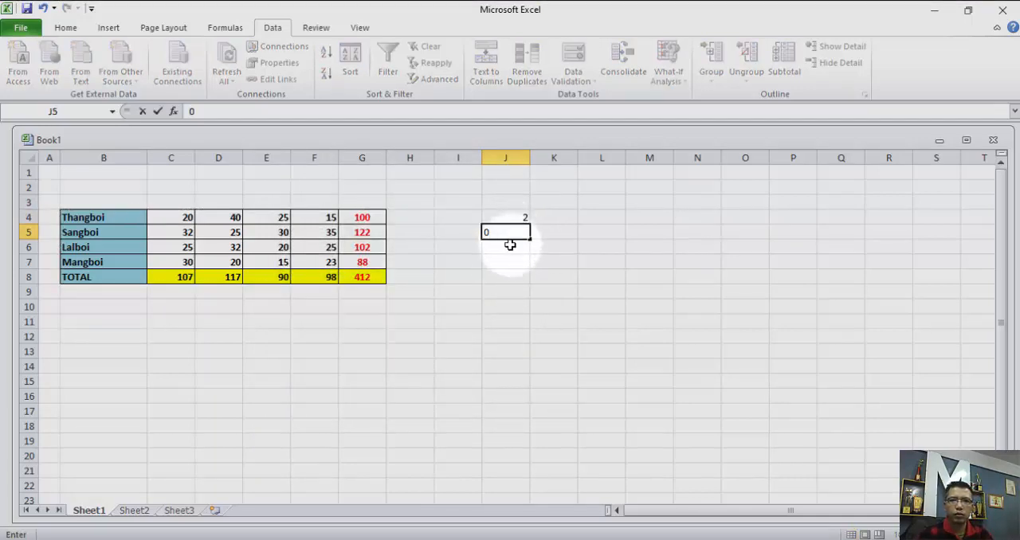
{"action": "left_click", "coordinate": [510, 247]}
{"action": "left_click", "coordinate": [516, 231]}
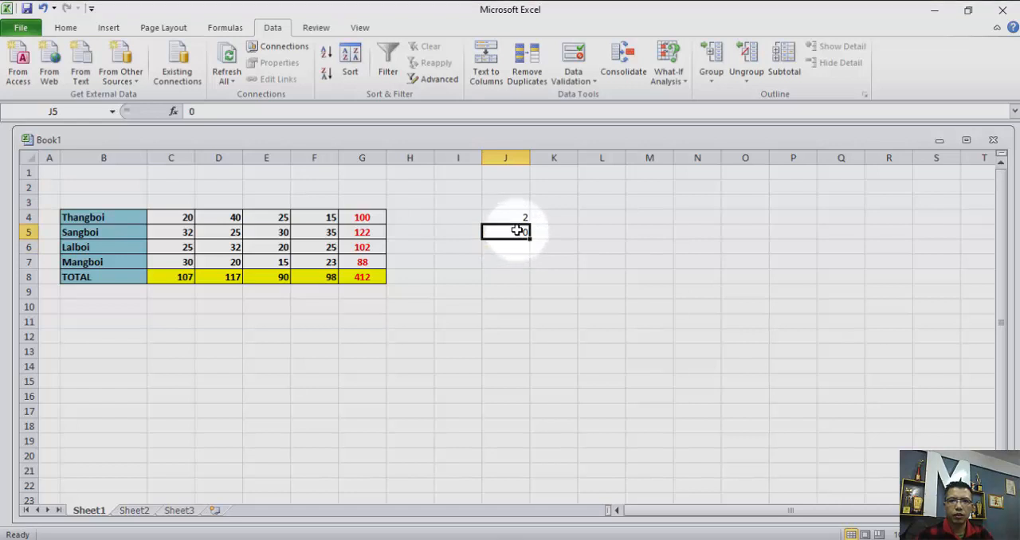
{"action": "type", "text": "2"}
{"action": "left_click", "coordinate": [516, 250]}
{"action": "type", "text": "0"}
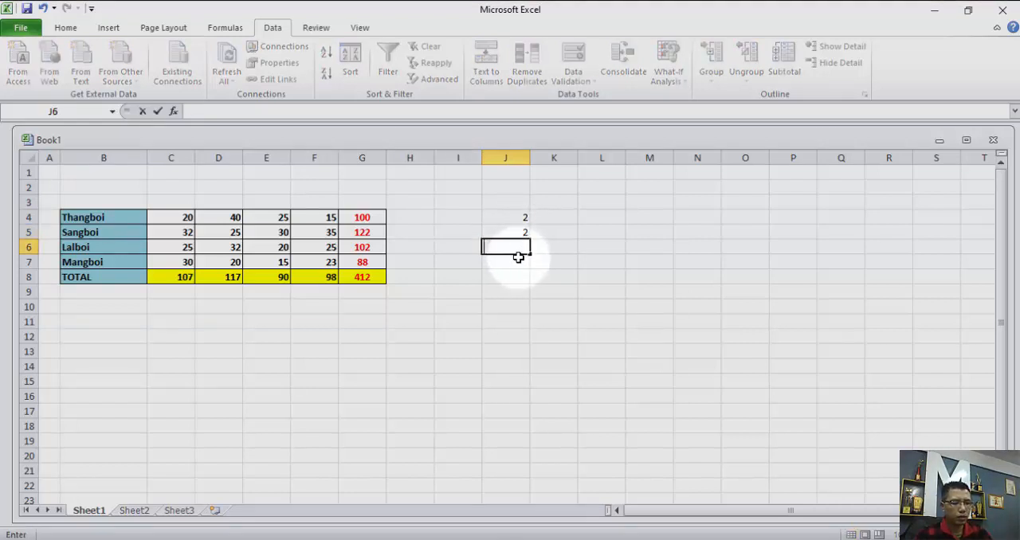
{"action": "left_click", "coordinate": [521, 262]}
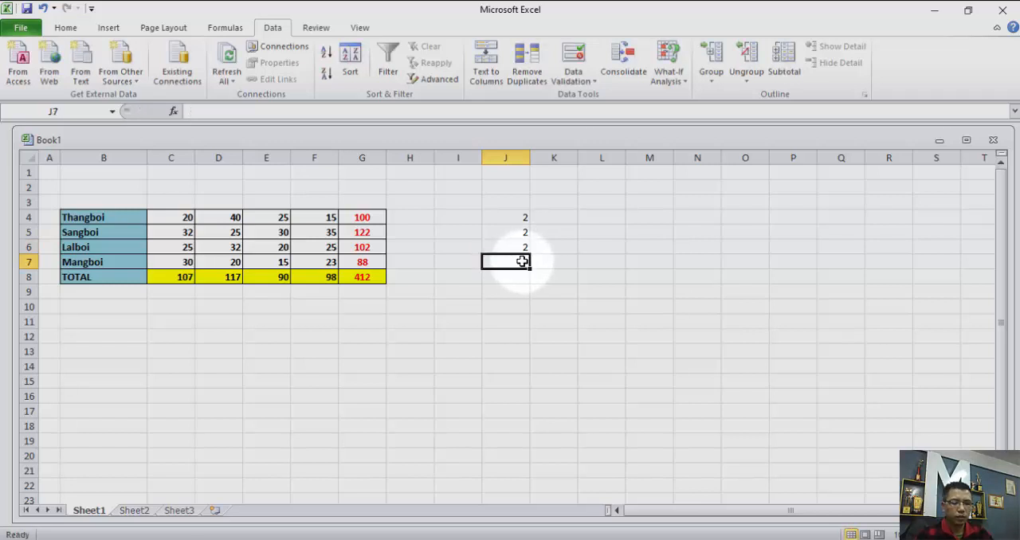
{"action": "type", "text": "2"}
{"action": "left_click", "coordinate": [517, 278]}
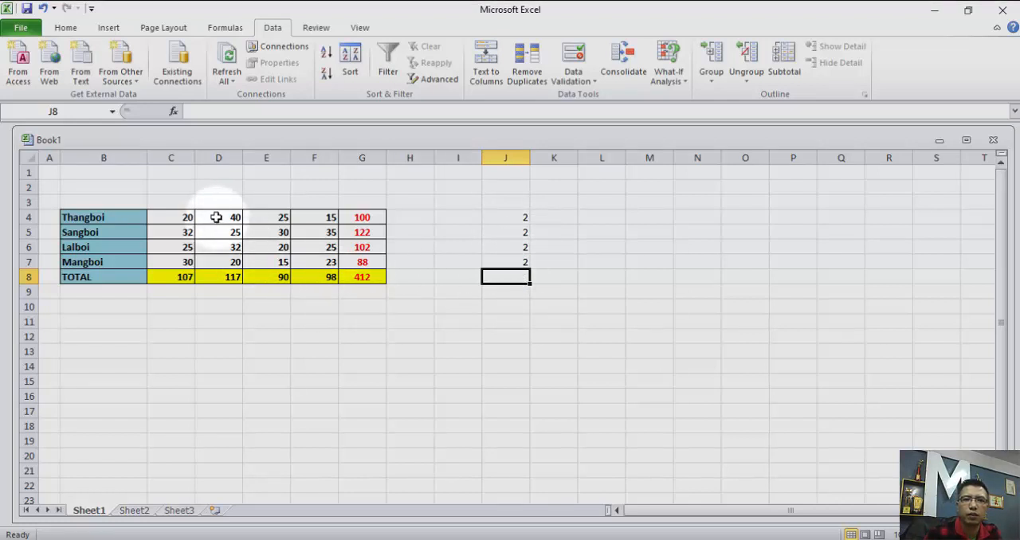
Copy D4:D7 and paste it onto J4:J7 using Paste Special with All and the Multiply operation.
{"action": "left_click_drag", "start_coordinate": [222, 215], "coordinate": [224, 260]}
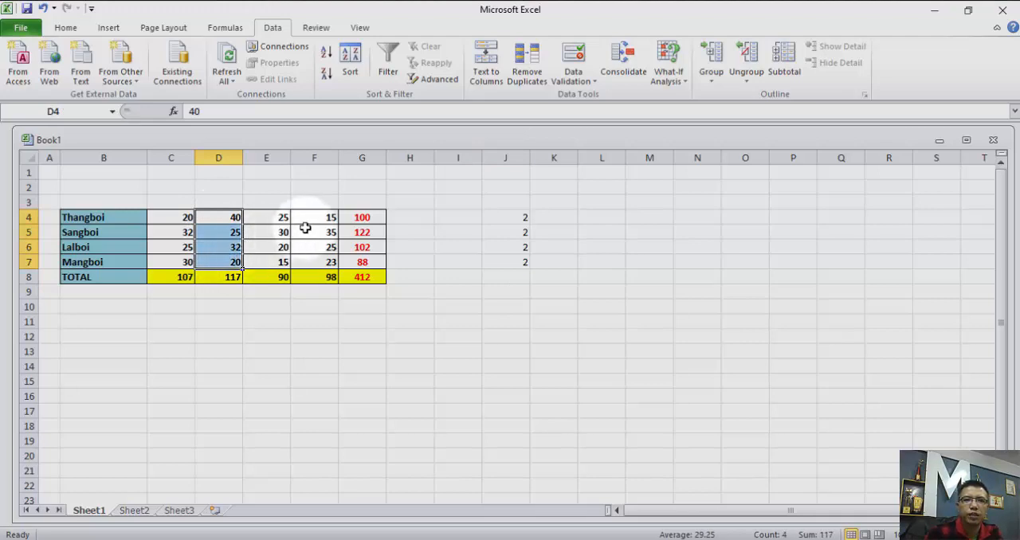
{"action": "right_click", "coordinate": [233, 231]}
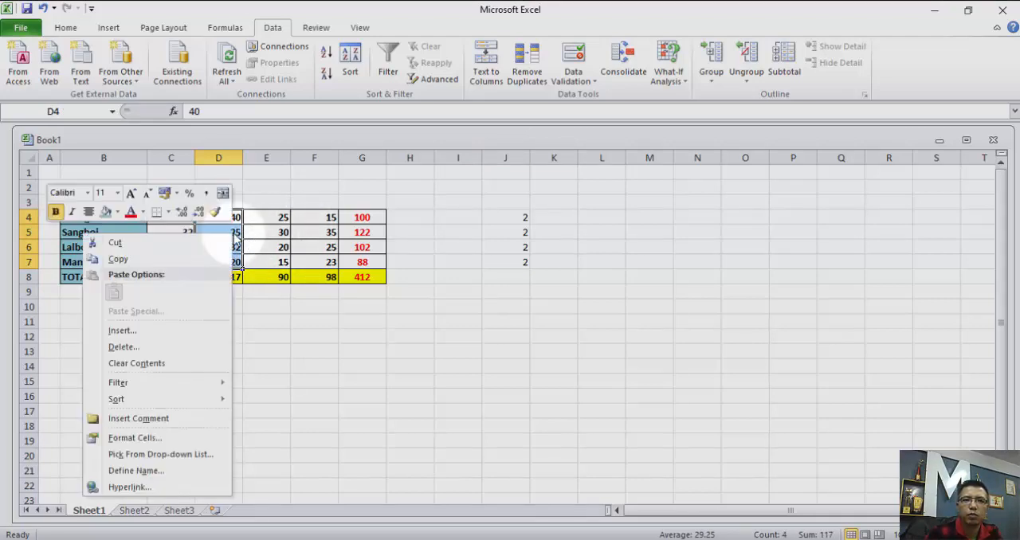
{"action": "left_click", "coordinate": [118, 259]}
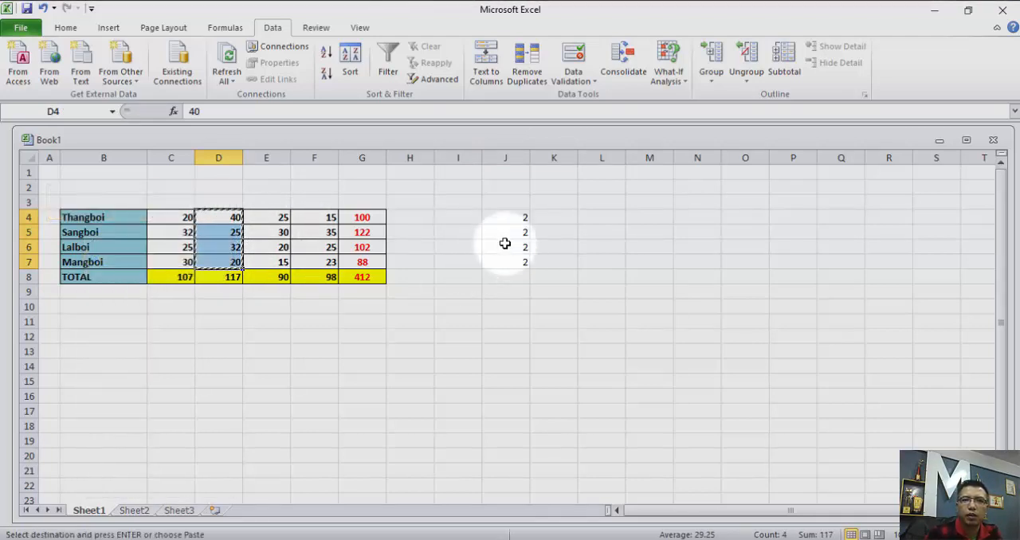
{"action": "right_click", "coordinate": [504, 218]}
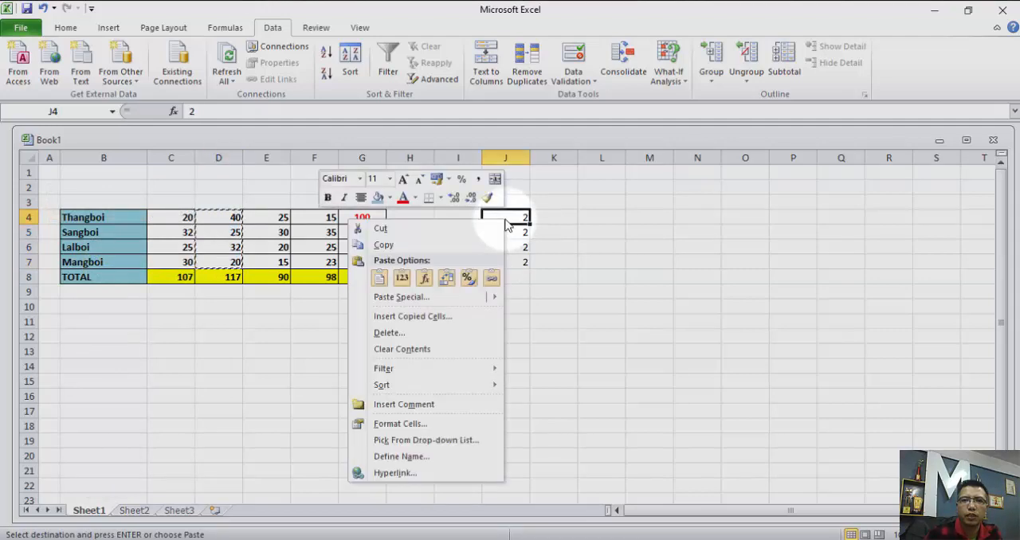
{"action": "left_click", "coordinate": [408, 298]}
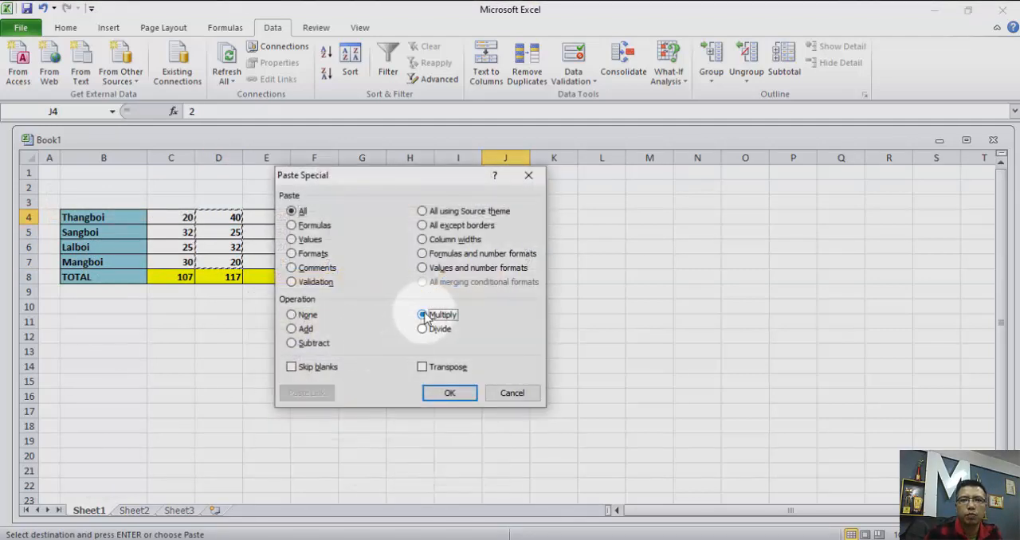
{"action": "left_click_drag", "start_coordinate": [404, 180], "coordinate": [772, 85]}
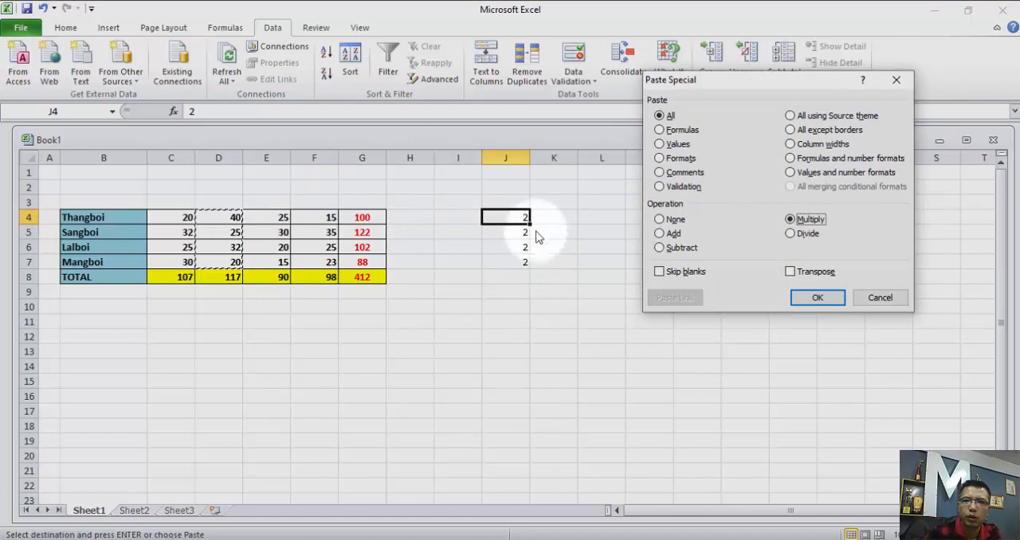
{"action": "left_click", "coordinate": [818, 298]}
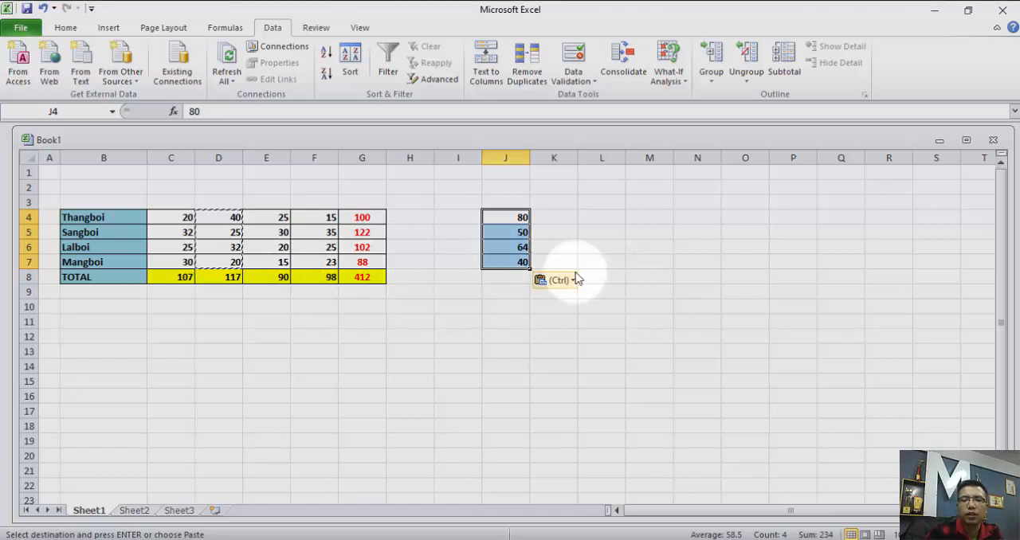
{"action": "right_click", "coordinate": [601, 220]}
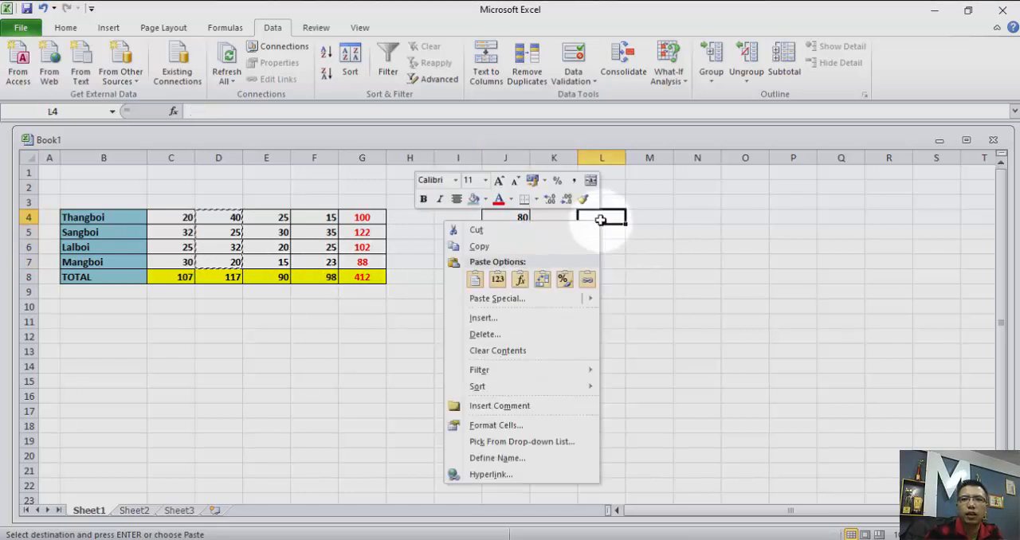
{"action": "mouse_move", "coordinate": [497, 297]}
{"action": "left_click", "coordinate": [397, 431]}
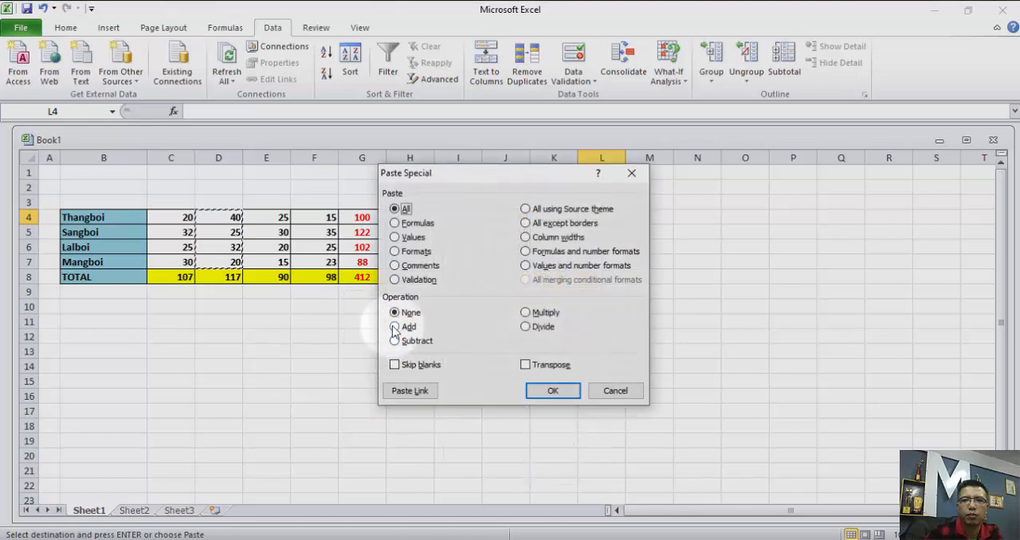
{"action": "left_click", "coordinate": [631, 172]}
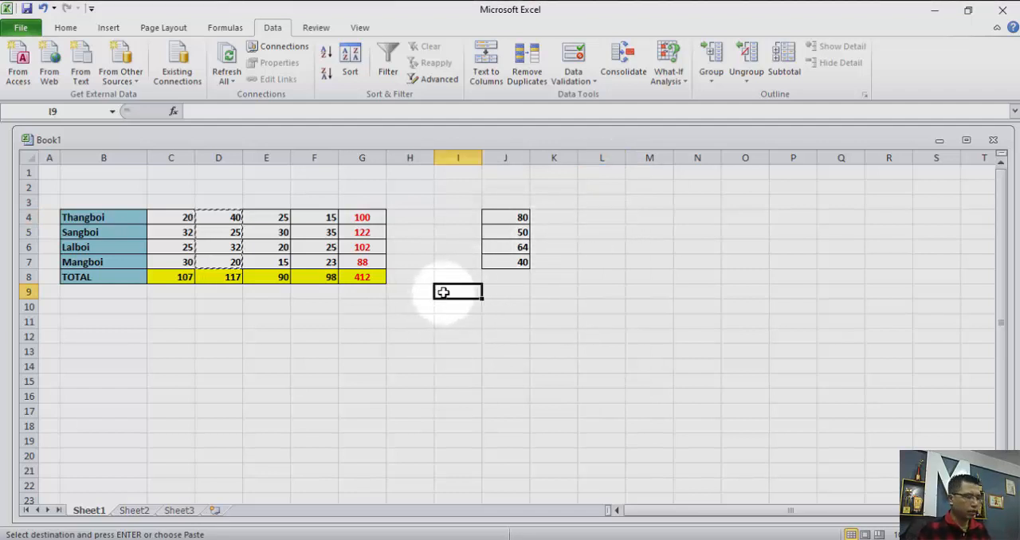
Undo the Multiply paste, and paste D4:D7 onto J4:J7 using Paste Special with All and the Add operation.
{"action": "key", "text": "ctrl+z"}
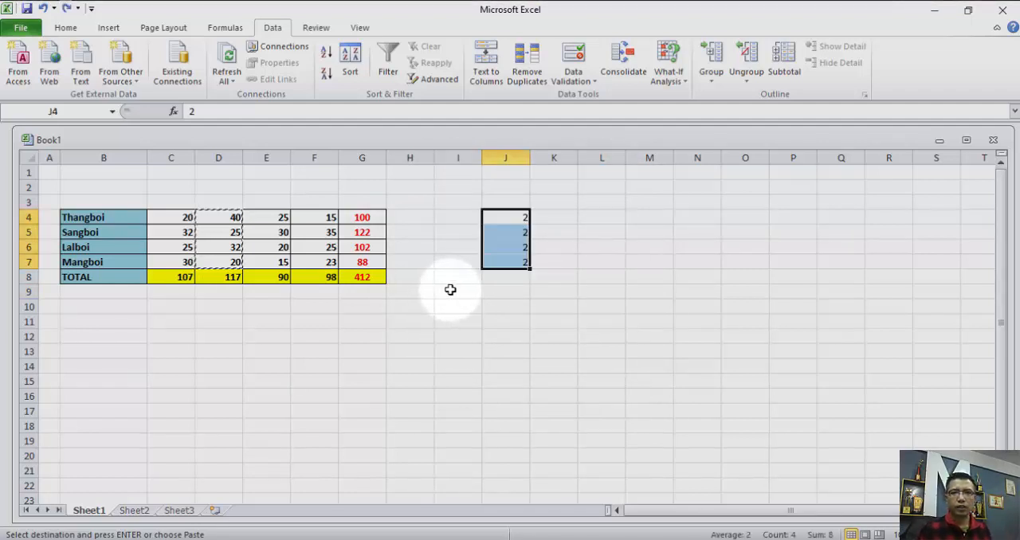
{"action": "right_click", "coordinate": [508, 218]}
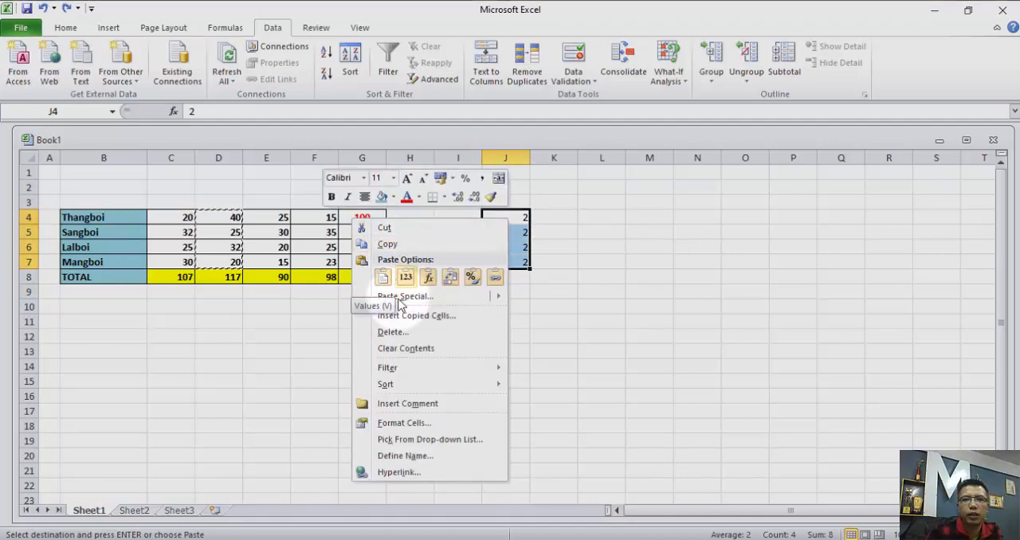
{"action": "left_click", "coordinate": [396, 295]}
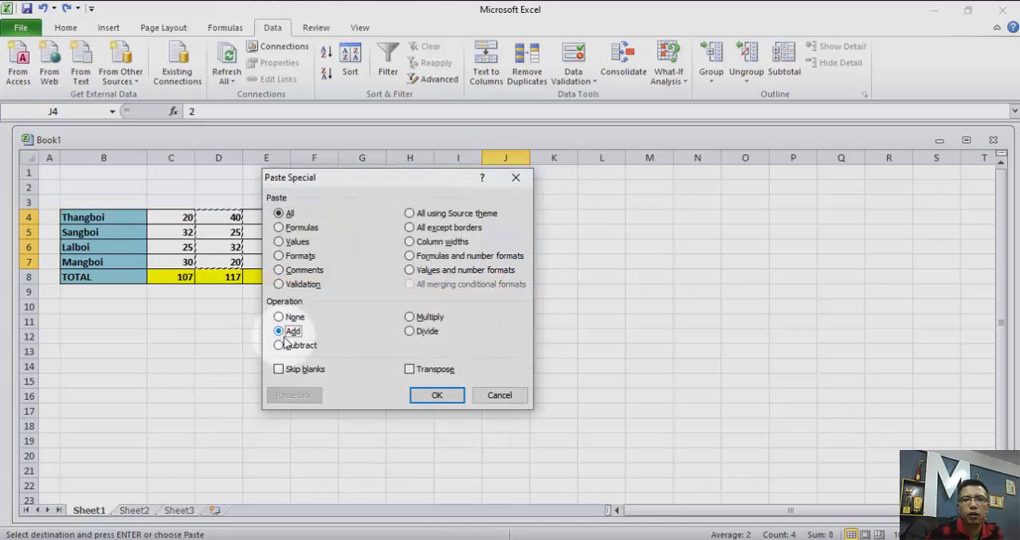
{"action": "left_click", "coordinate": [437, 395]}
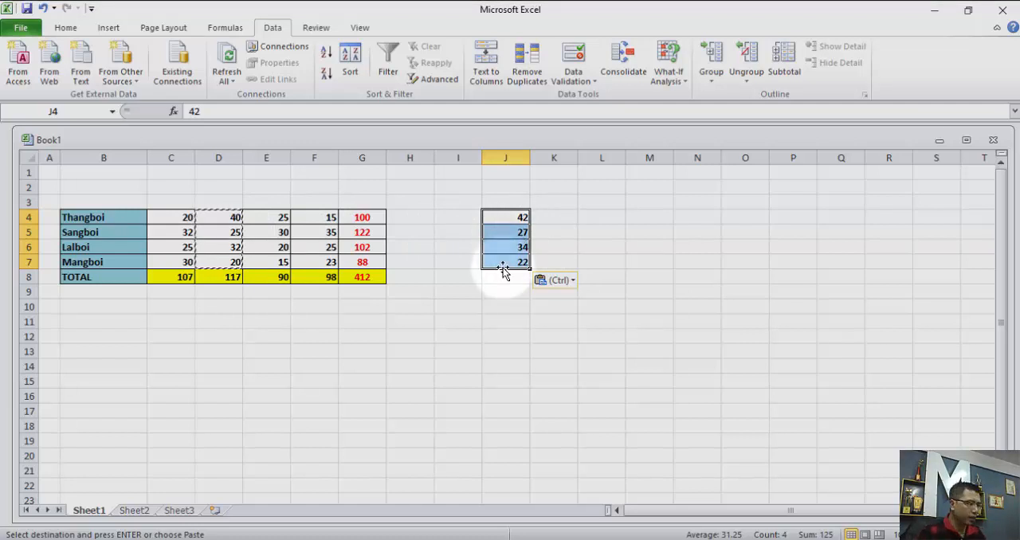
Undo the Add paste, and paste D4:D7 onto J4:J7 using Paste Special with All and the Subtract operation.
{"action": "key", "text": "ctrl+z"}
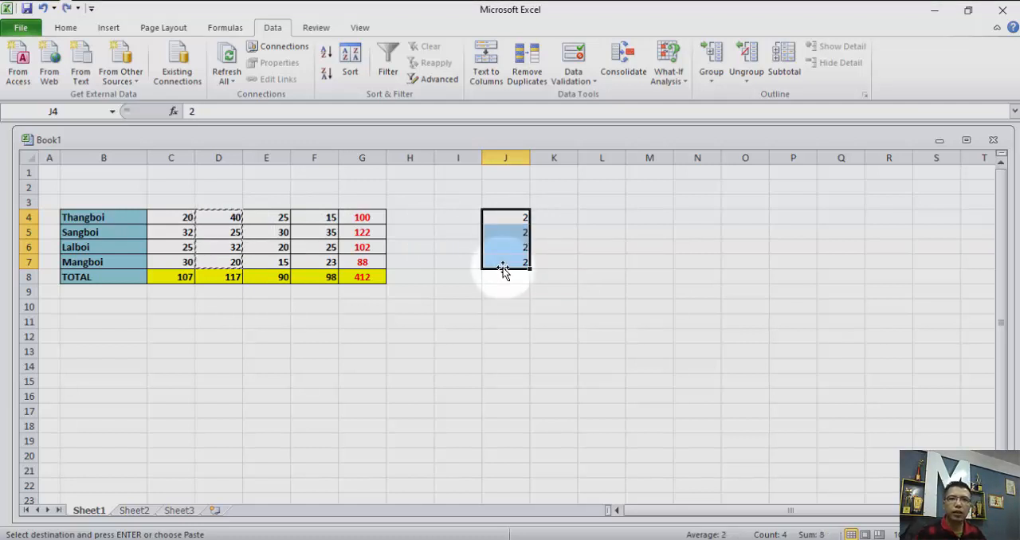
{"action": "right_click", "coordinate": [505, 221]}
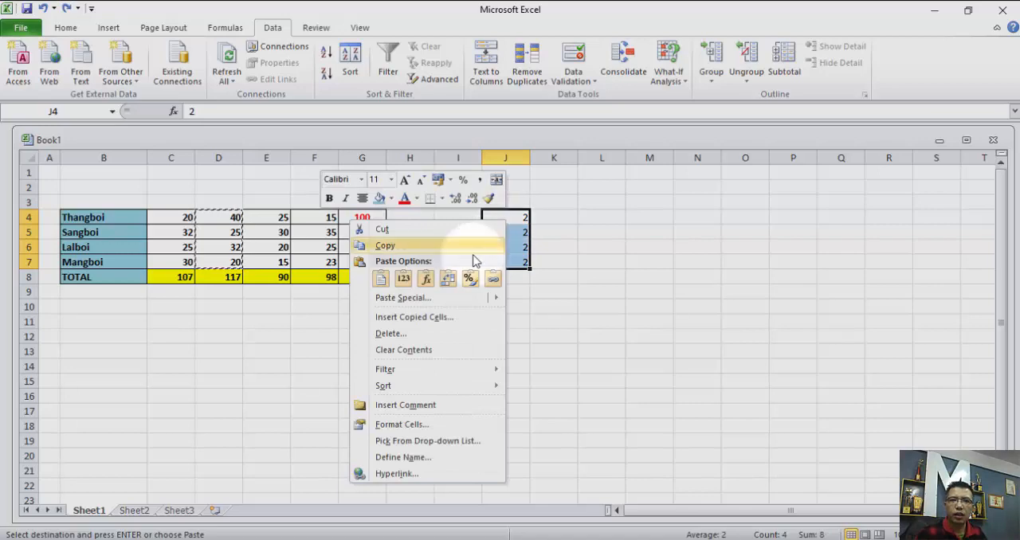
{"action": "left_click", "coordinate": [405, 300]}
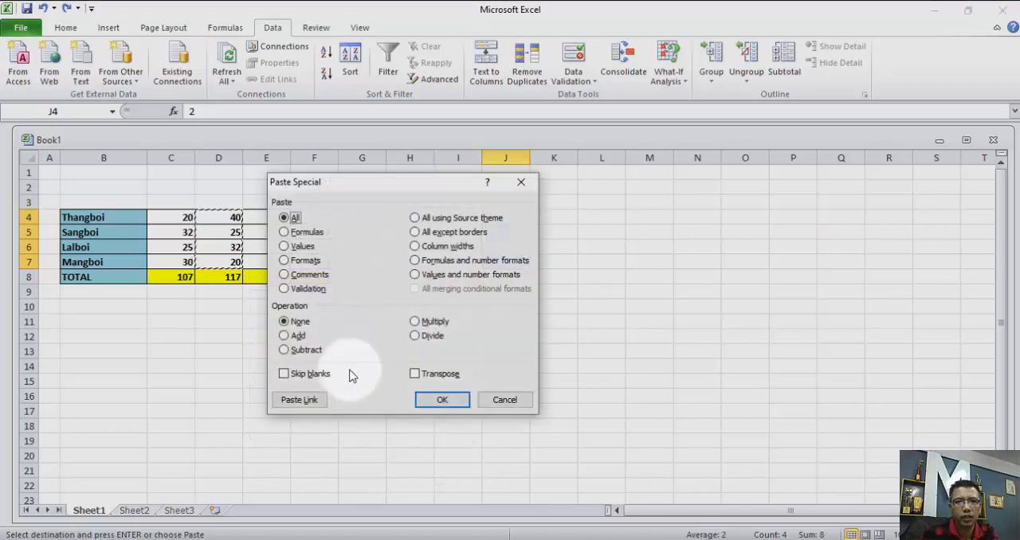
{"action": "left_click", "coordinate": [286, 353]}
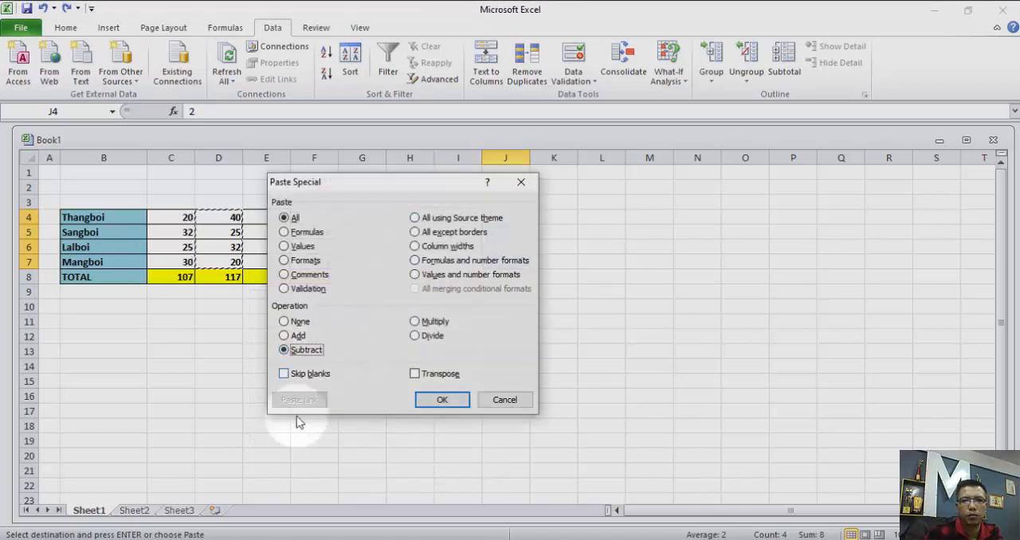
{"action": "left_click", "coordinate": [462, 406]}
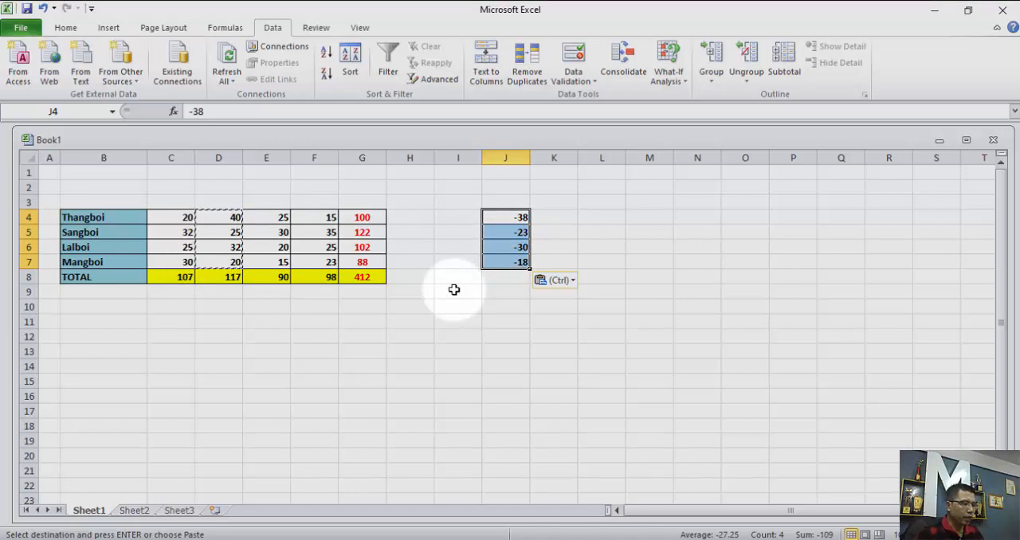
Undo the Subtract paste, and paste D4:D7 onto J4:J7 using Paste Special with All and the Divide operation.
{"action": "key", "text": "ctrl+z"}
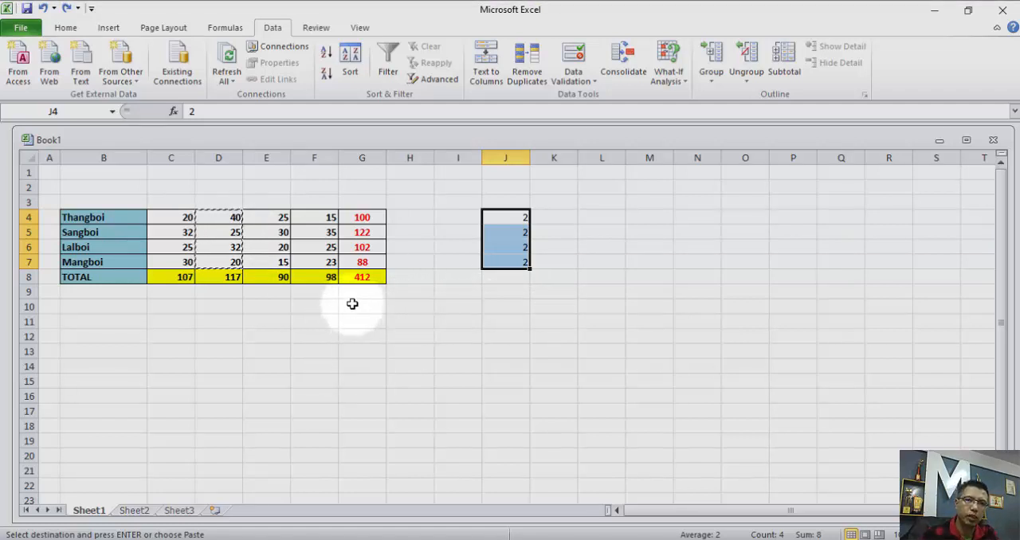
{"action": "right_click", "coordinate": [501, 222]}
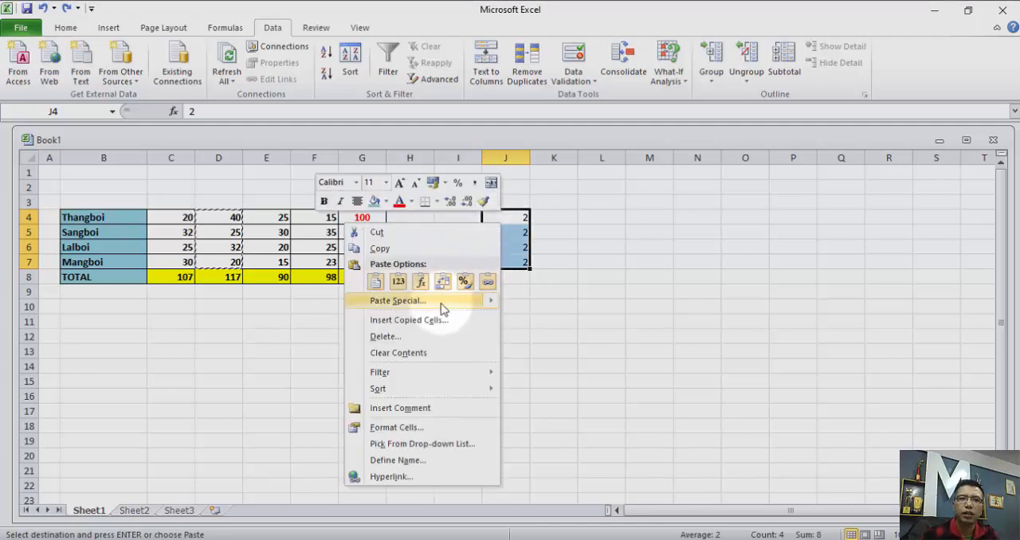
{"action": "left_click", "coordinate": [443, 237]}
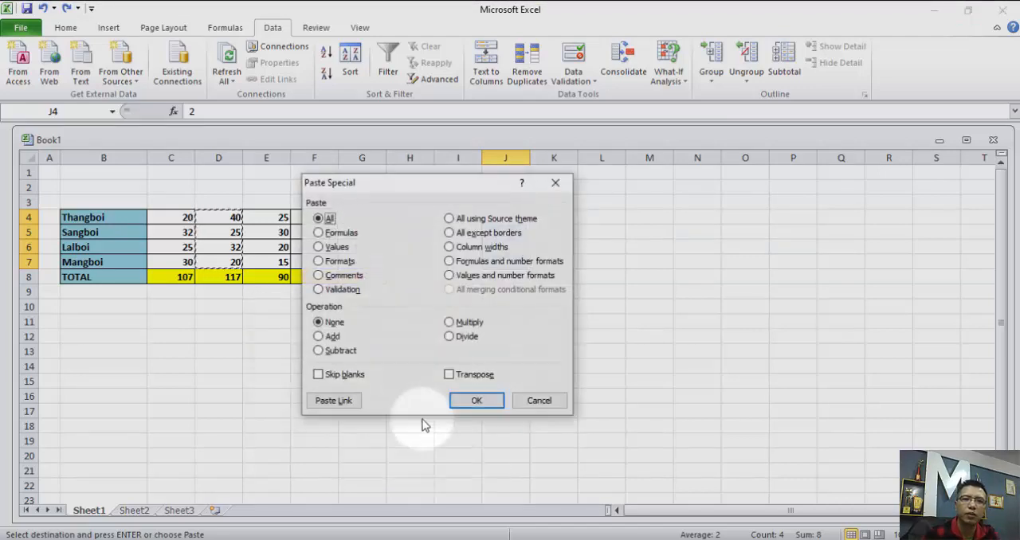
{"action": "left_click", "coordinate": [449, 336]}
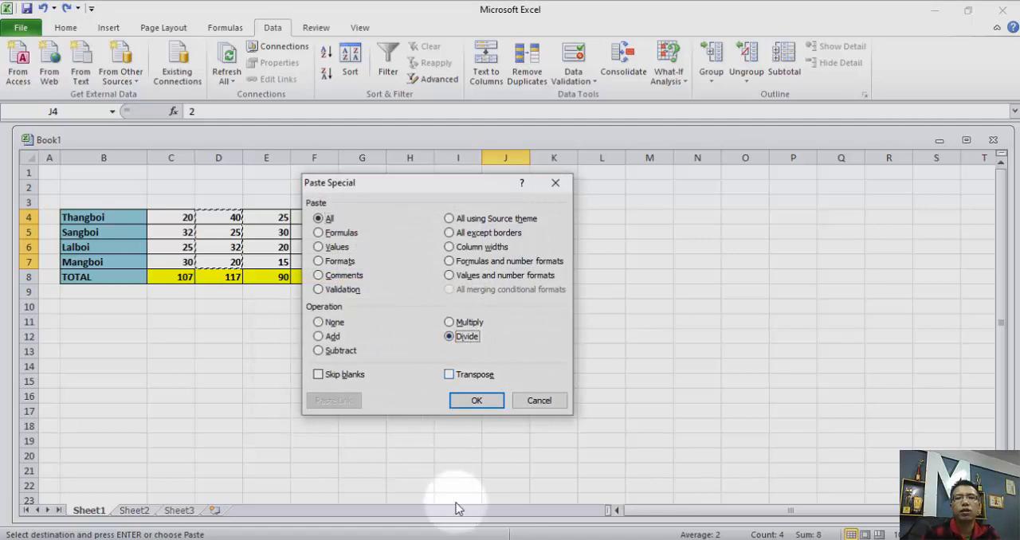
{"action": "left_click", "coordinate": [478, 402]}
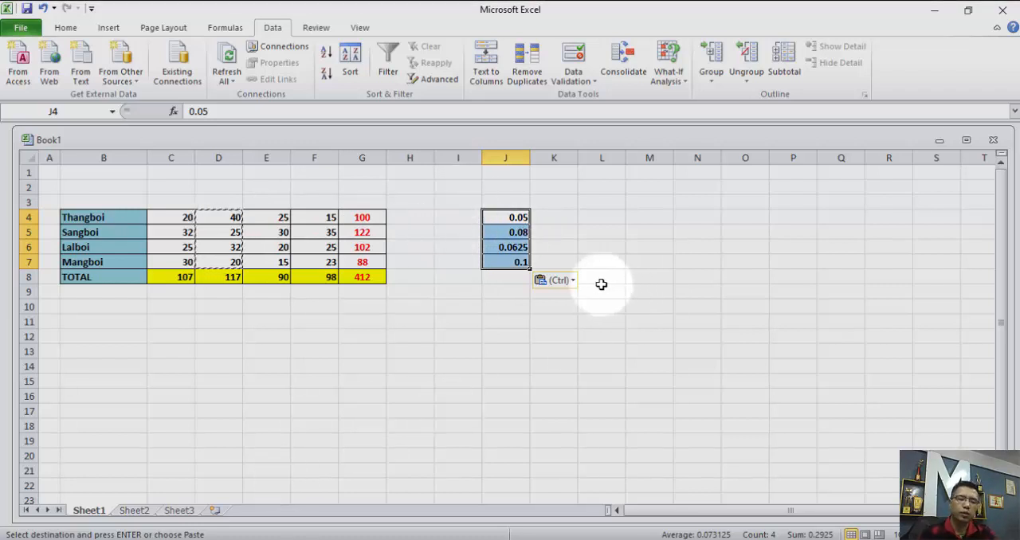
Undo the Divide paste and the entries of 2 in J4:J7.
{"action": "key", "text": "ctrl+z"}
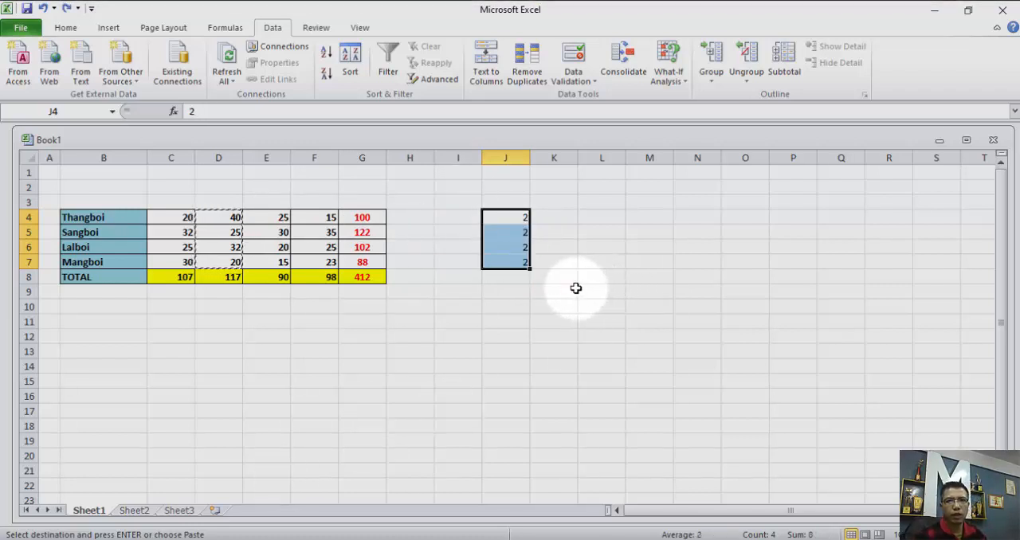
{"action": "key", "text": "ctrl+z"}
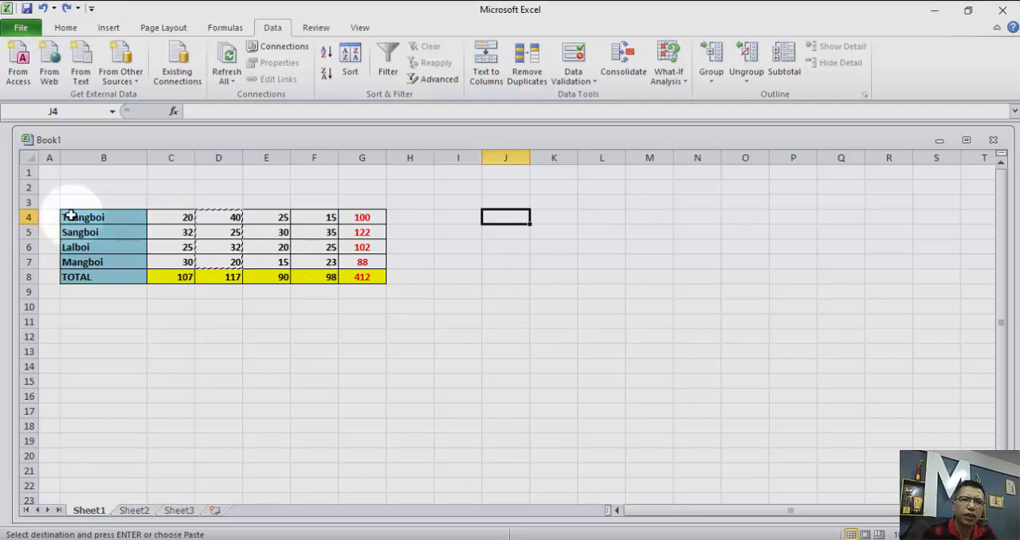
{"action": "right_click", "coordinate": [506, 233]}
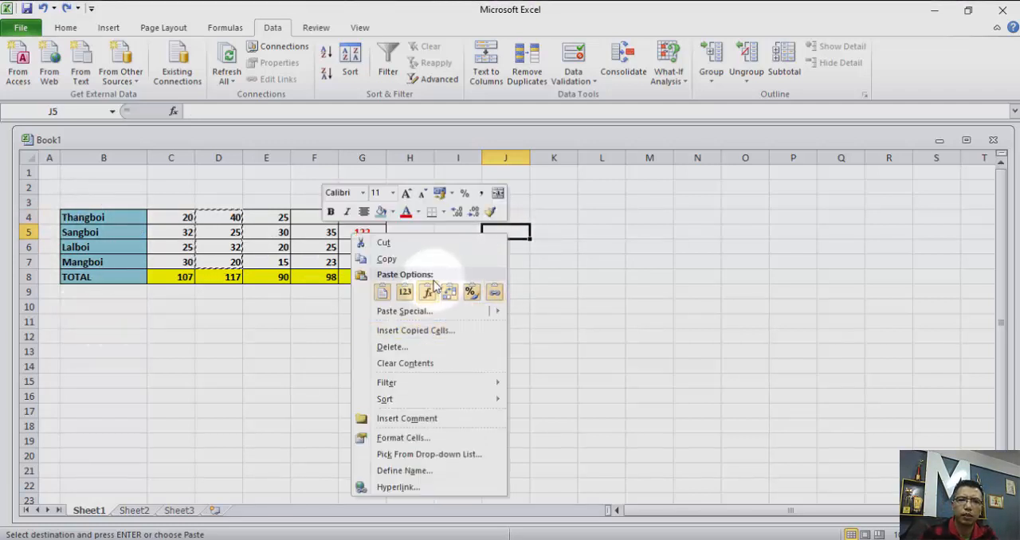
{"action": "left_click", "coordinate": [420, 312]}
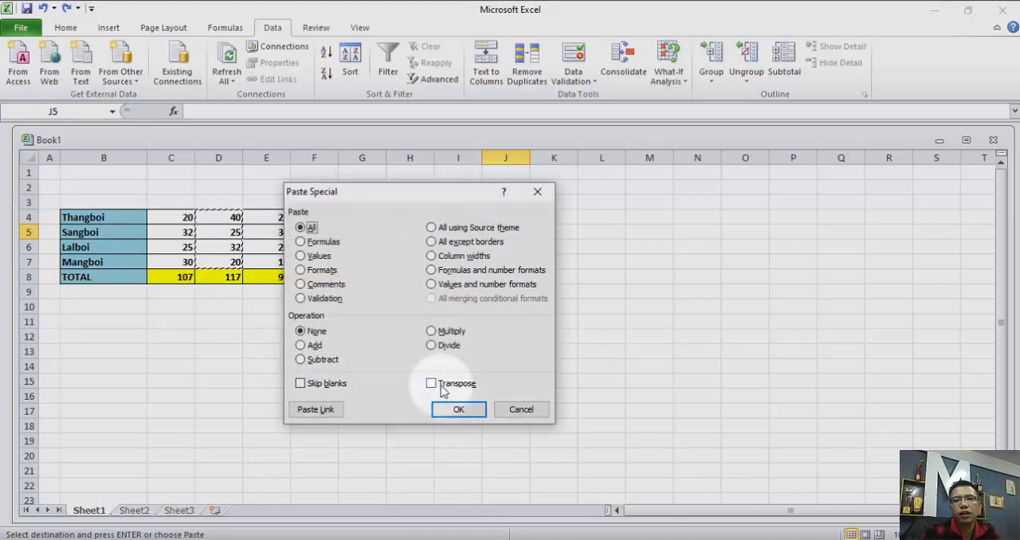
{"action": "left_click", "coordinate": [431, 383]}
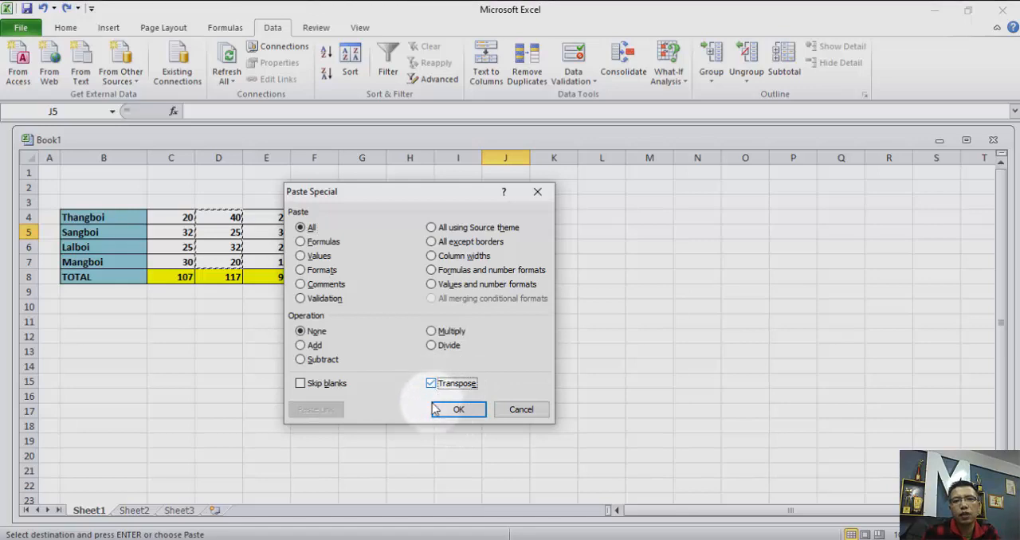
{"action": "left_click", "coordinate": [521, 409]}
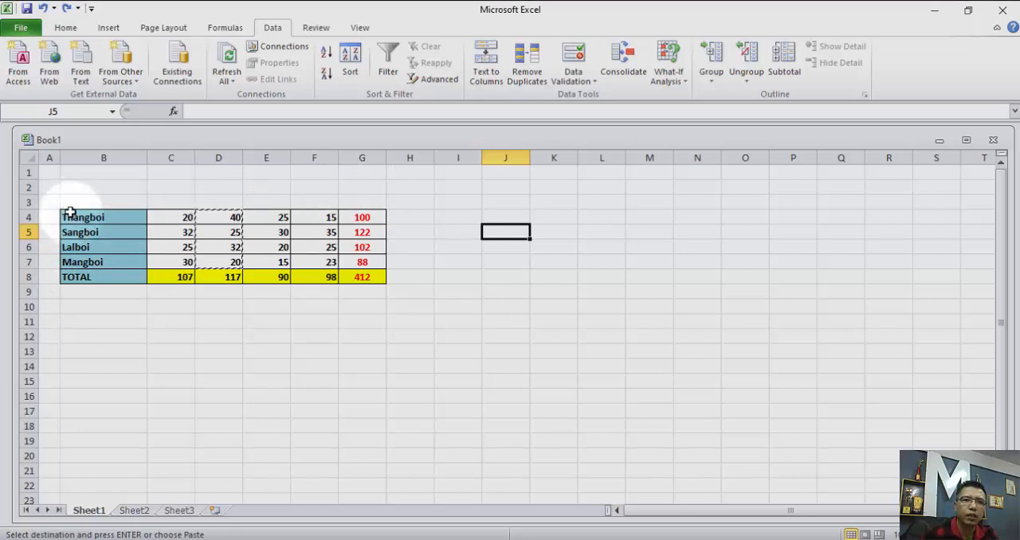
Copy the row labels in B4:B8 and paste them across row 3 from cell C3 using Paste Special with Transpose.
{"action": "left_click_drag", "start_coordinate": [70, 213], "coordinate": [96, 269]}
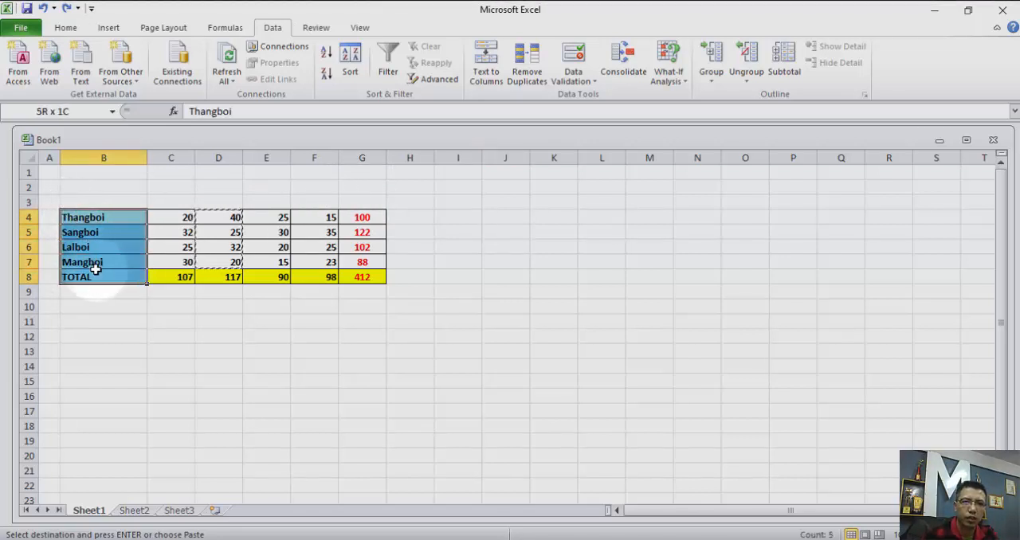
{"action": "right_click", "coordinate": [112, 217]}
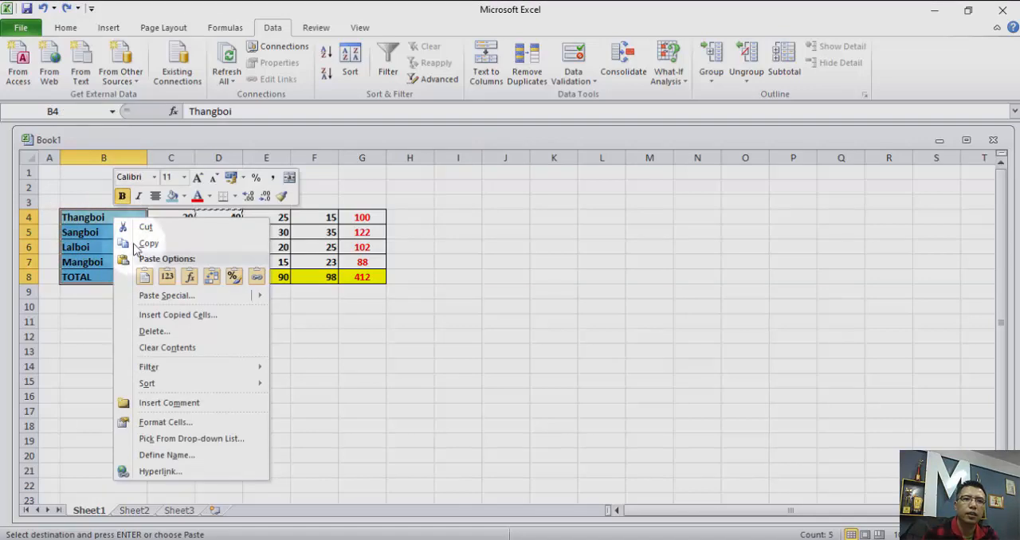
{"action": "left_click", "coordinate": [146, 236]}
{"action": "left_click", "coordinate": [167, 206]}
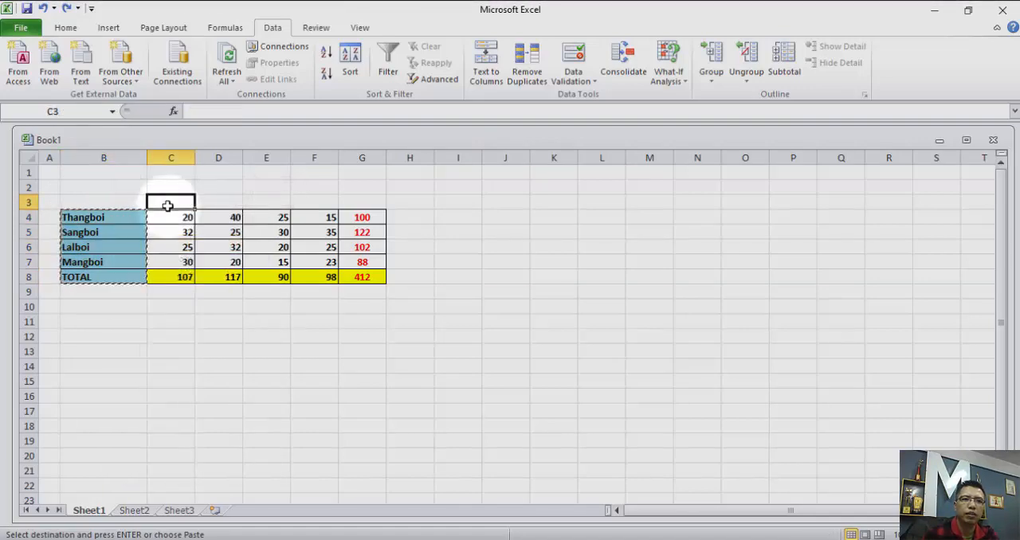
{"action": "right_click", "coordinate": [169, 204]}
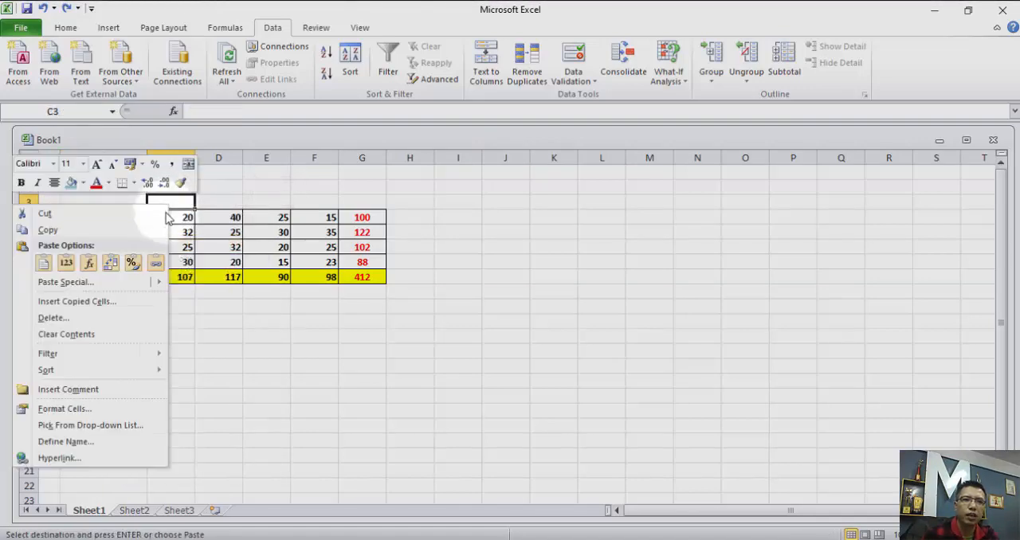
{"action": "left_click", "coordinate": [107, 285]}
{"action": "left_click", "coordinate": [149, 353]}
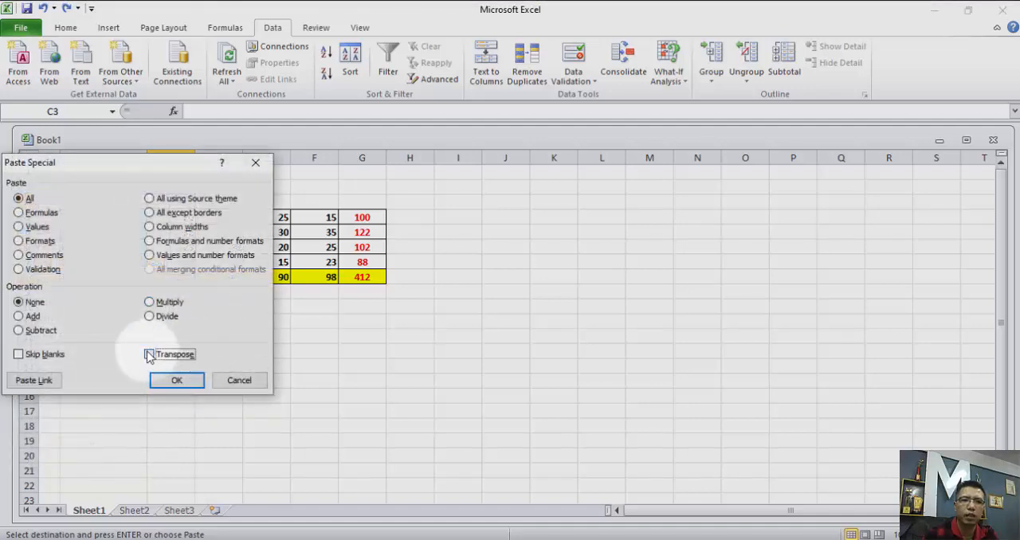
{"action": "left_click", "coordinate": [171, 380]}
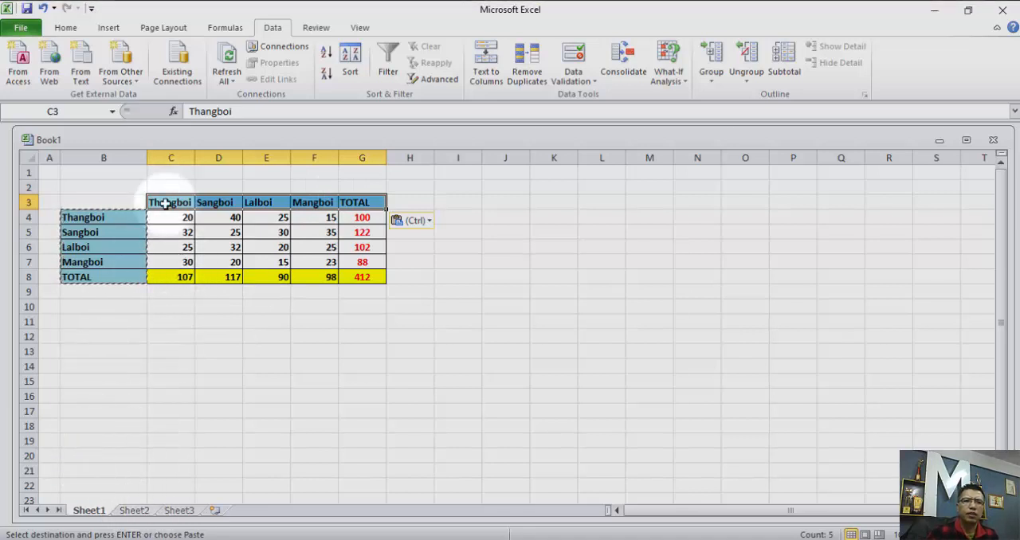
Remove the transposed labels from C3:G3.
{"action": "key", "text": "Delete"}
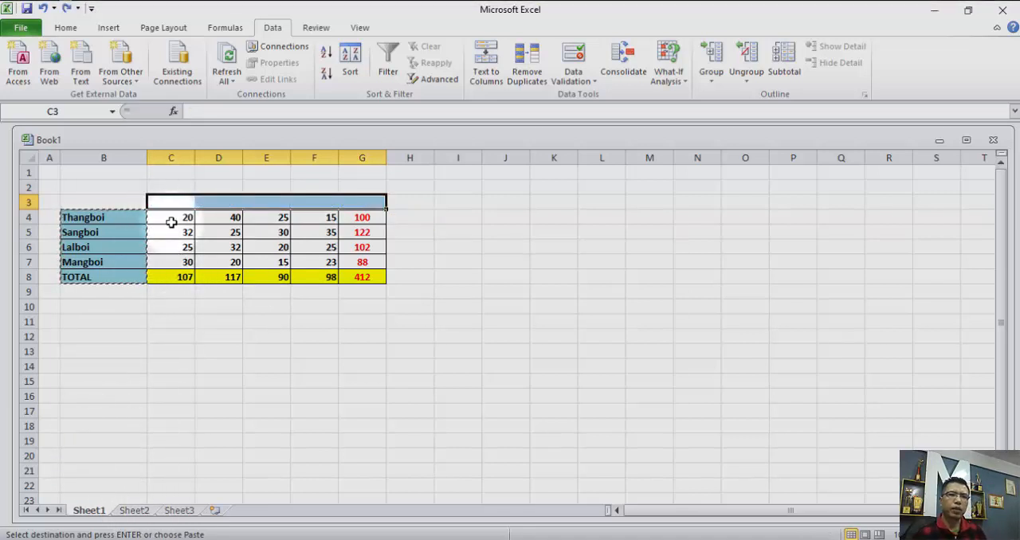
{"action": "key", "text": "ctrl+z"}
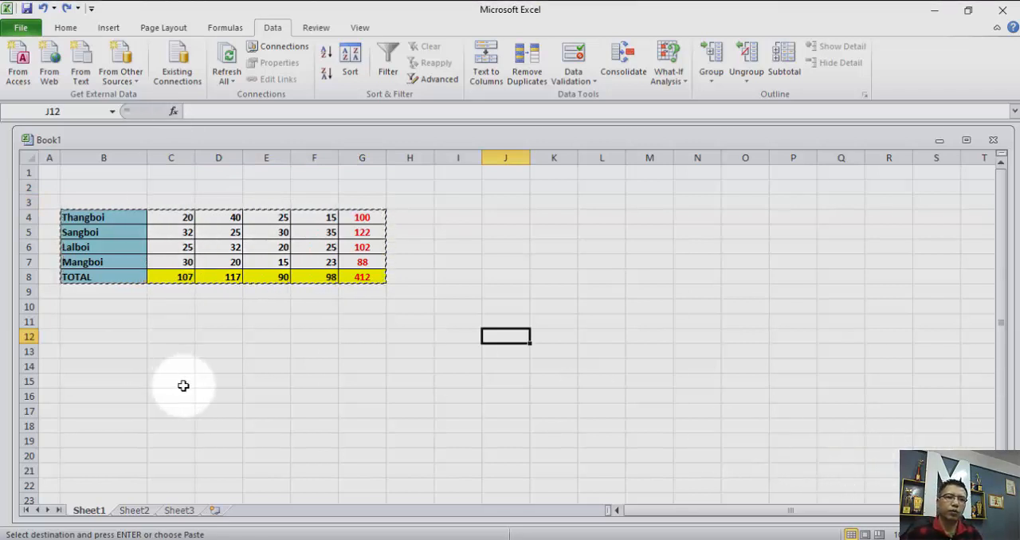
Compare Sheet3 as a paste destination with the totals table on Sheet1.
{"action": "left_click", "coordinate": [180, 511]}
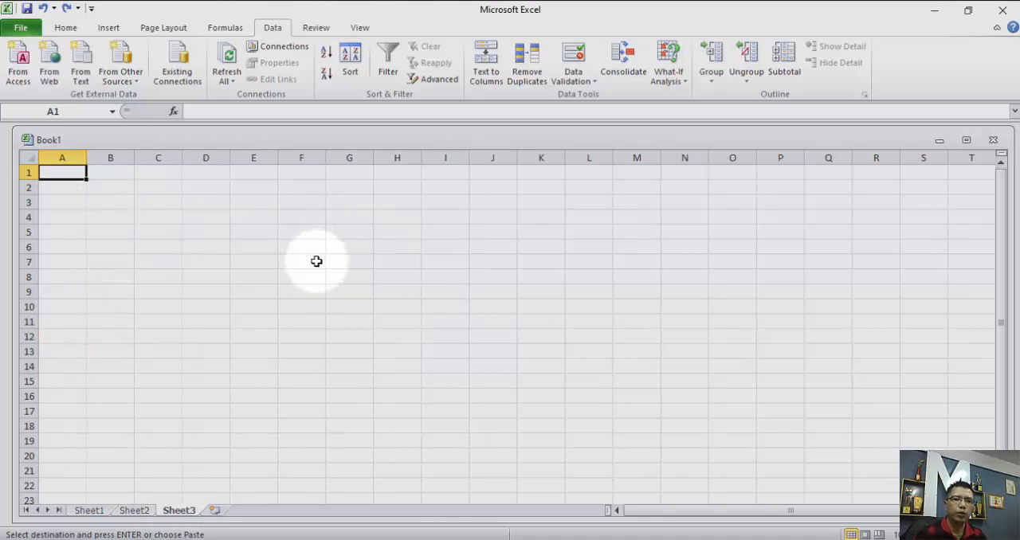
{"action": "left_click", "coordinate": [89, 511]}
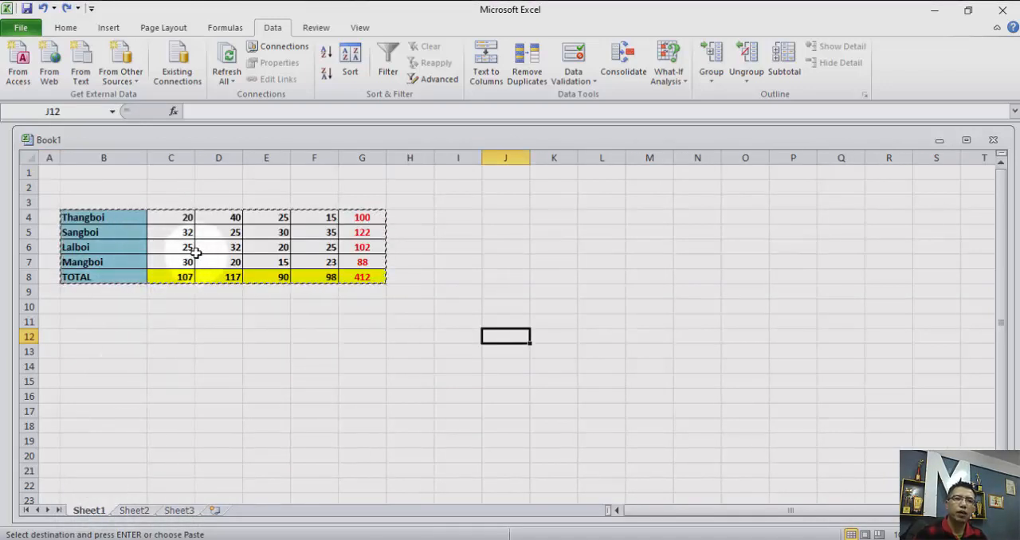
{"action": "left_click", "coordinate": [180, 512]}
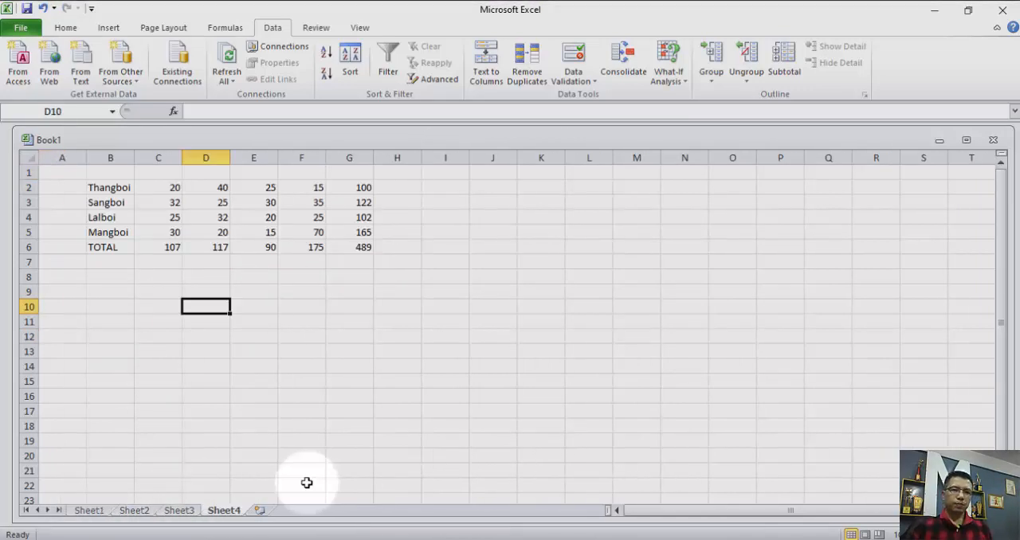
Copy the formatted totals table in B4:G8 on Sheet1.
{"action": "left_click", "coordinate": [94, 510]}
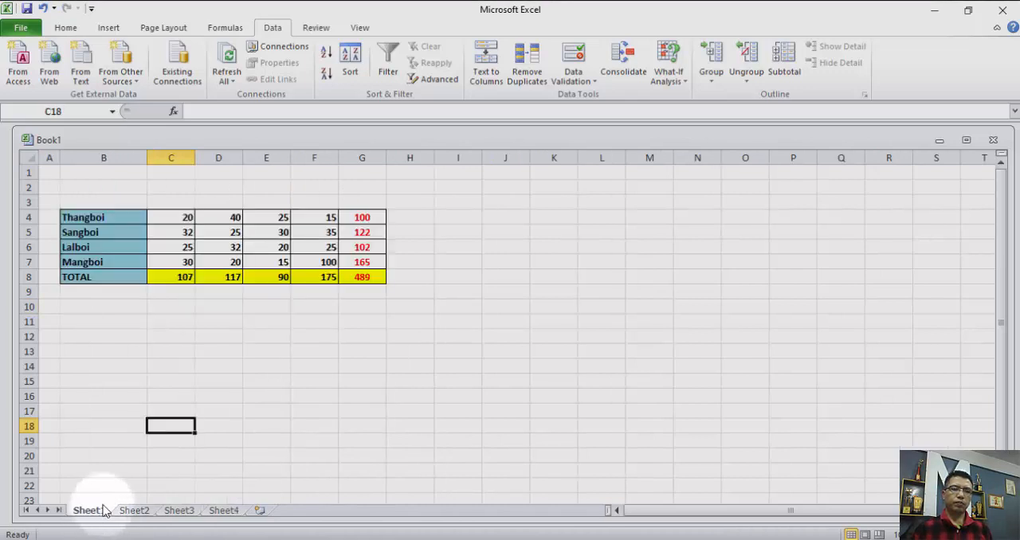
{"action": "left_click", "coordinate": [73, 216]}
{"action": "left_click_drag", "start_coordinate": [73, 216], "coordinate": [355, 273]}
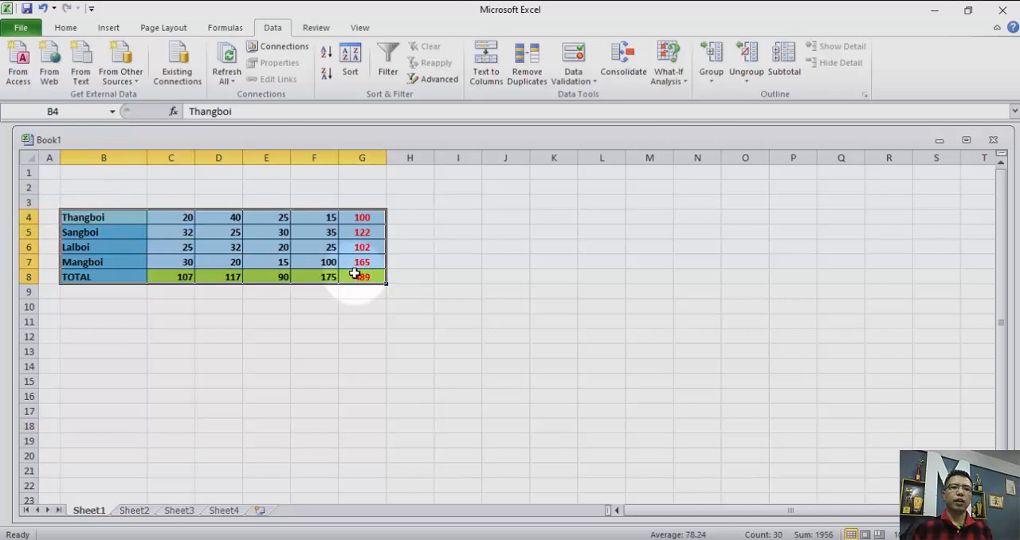
{"action": "right_click", "coordinate": [278, 271]}
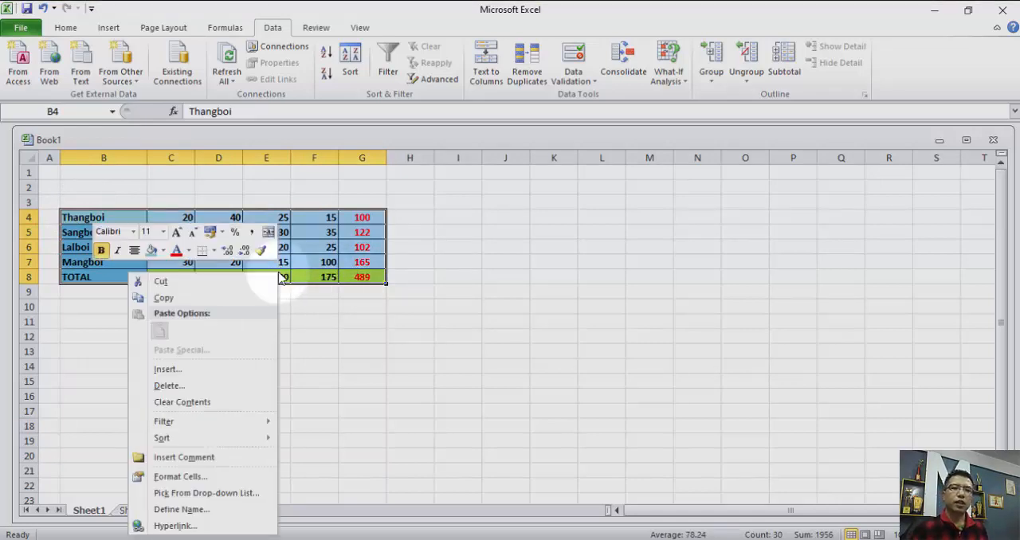
{"action": "left_click", "coordinate": [216, 298]}
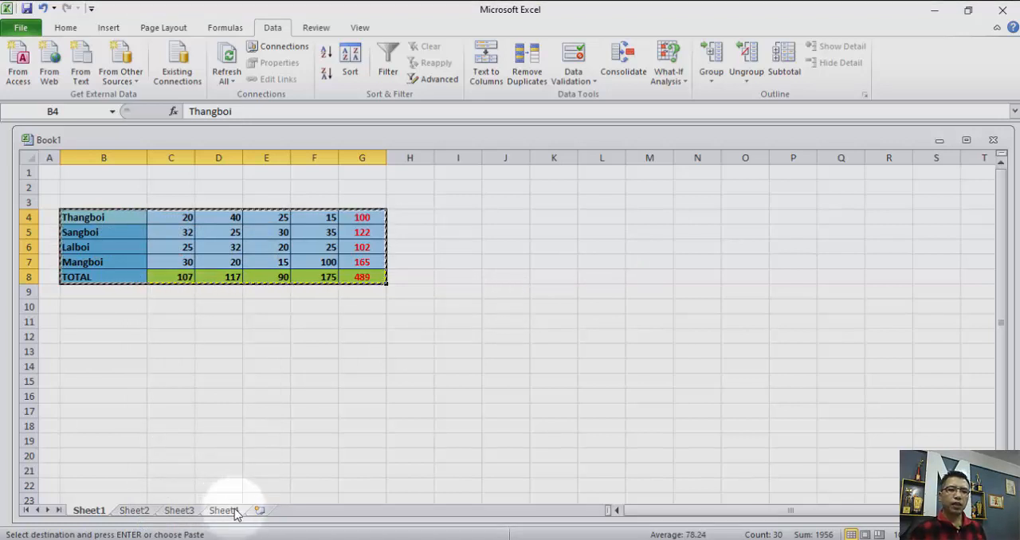
Add a new worksheet and paste the copied table as links from cell C3 using Paste Special with Paste Link.
{"action": "left_click", "coordinate": [261, 509]}
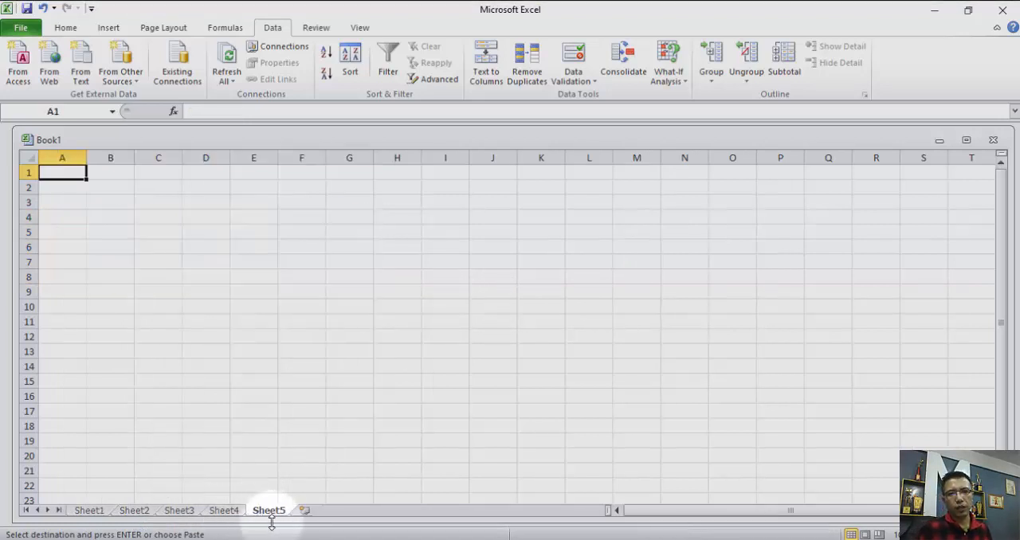
{"action": "left_click", "coordinate": [146, 203]}
{"action": "right_click", "coordinate": [145, 202]}
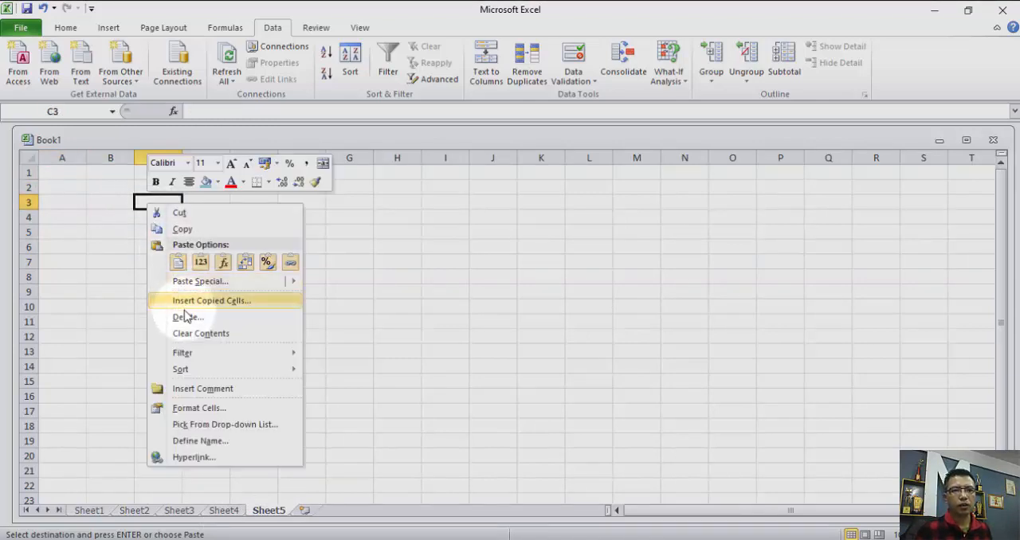
{"action": "left_click", "coordinate": [195, 281]}
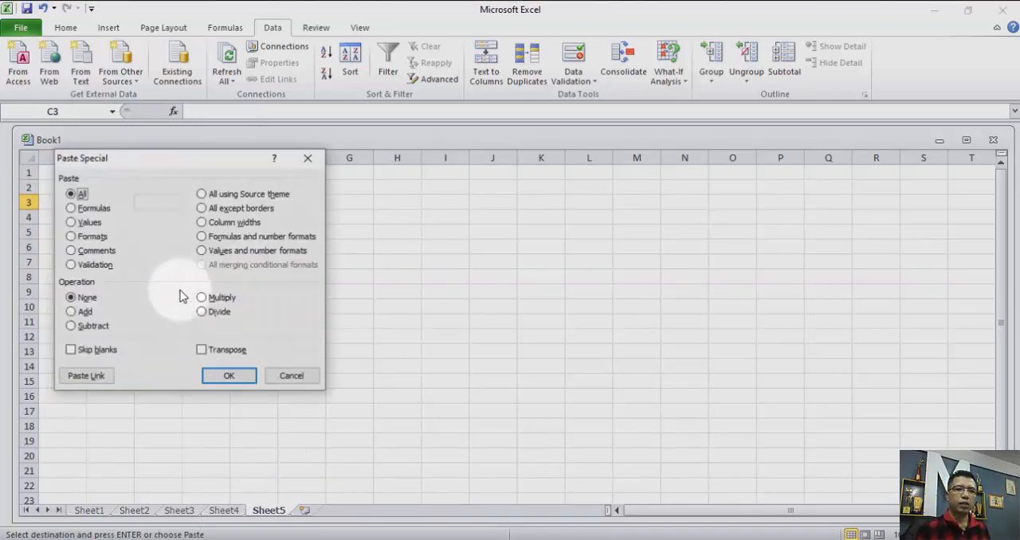
{"action": "left_click", "coordinate": [93, 385]}
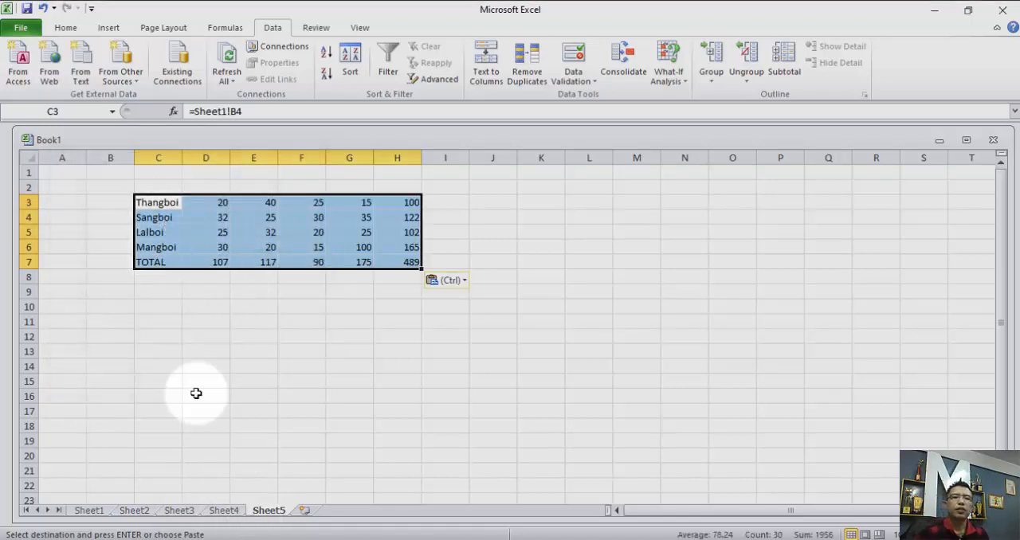
Inspect the link formulas behind the pasted totals in H3 and H7.
{"action": "left_click", "coordinate": [245, 349]}
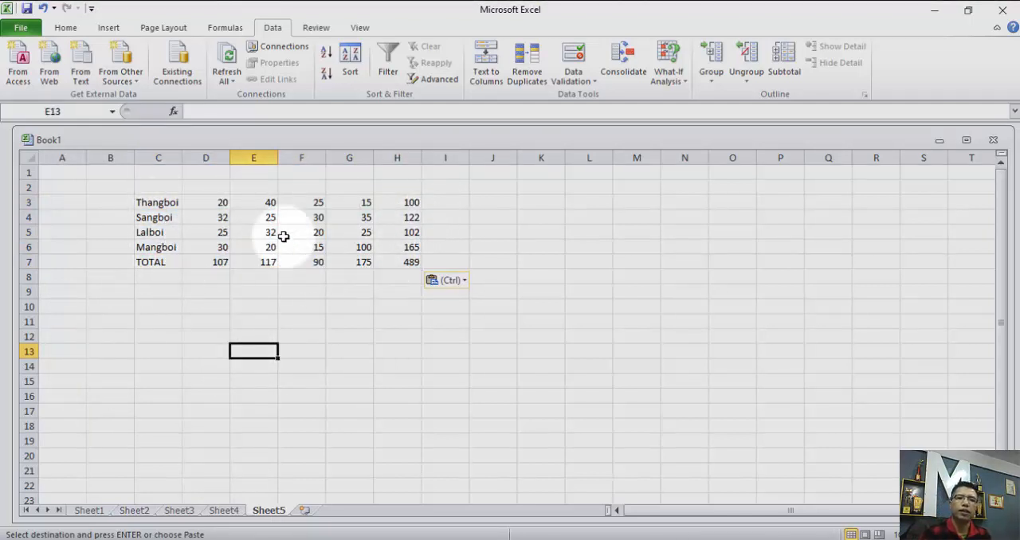
{"action": "left_click", "coordinate": [394, 200]}
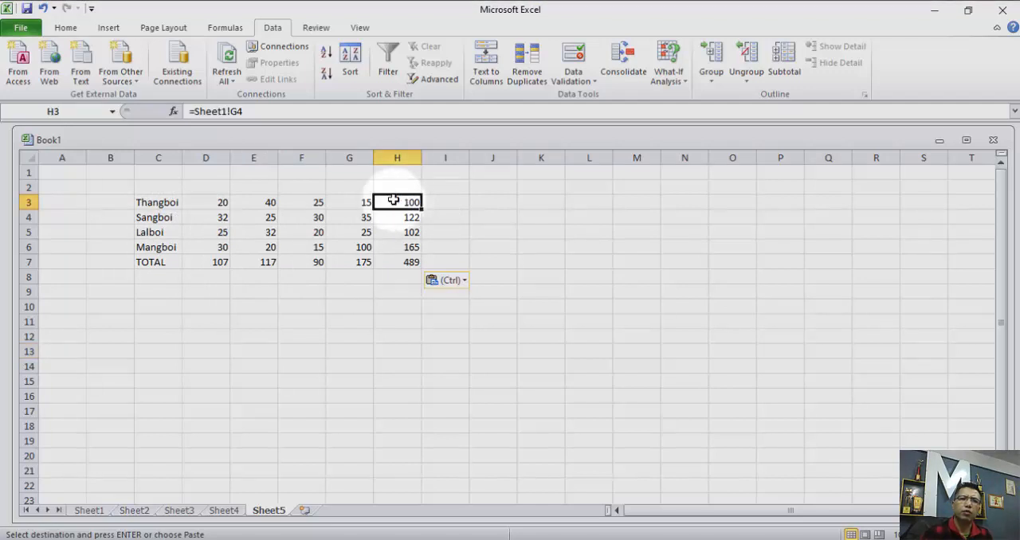
{"action": "left_click", "coordinate": [403, 263]}
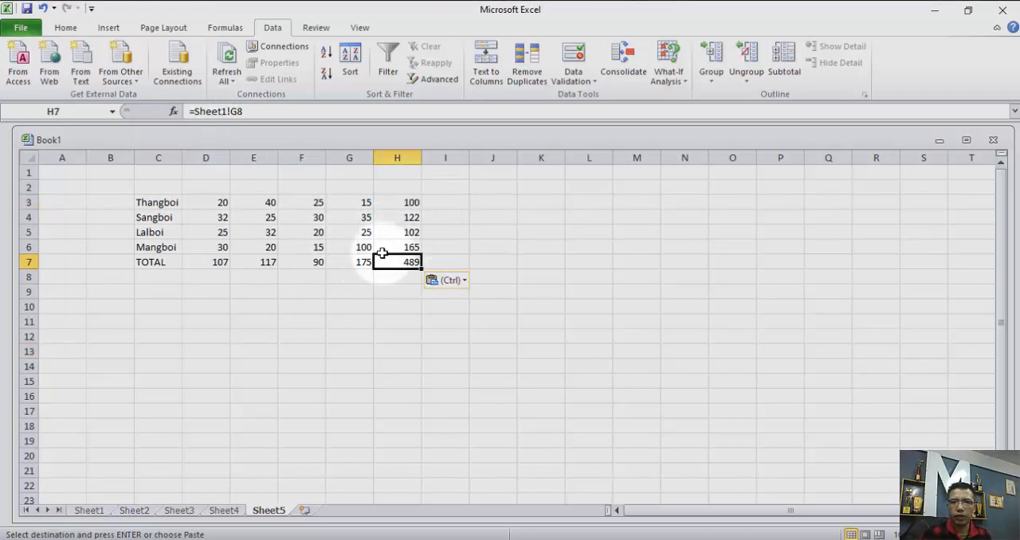
Set cell C4 on Sheet1 to 100 and check the linked table on Sheet5.
{"action": "left_click", "coordinate": [89, 512]}
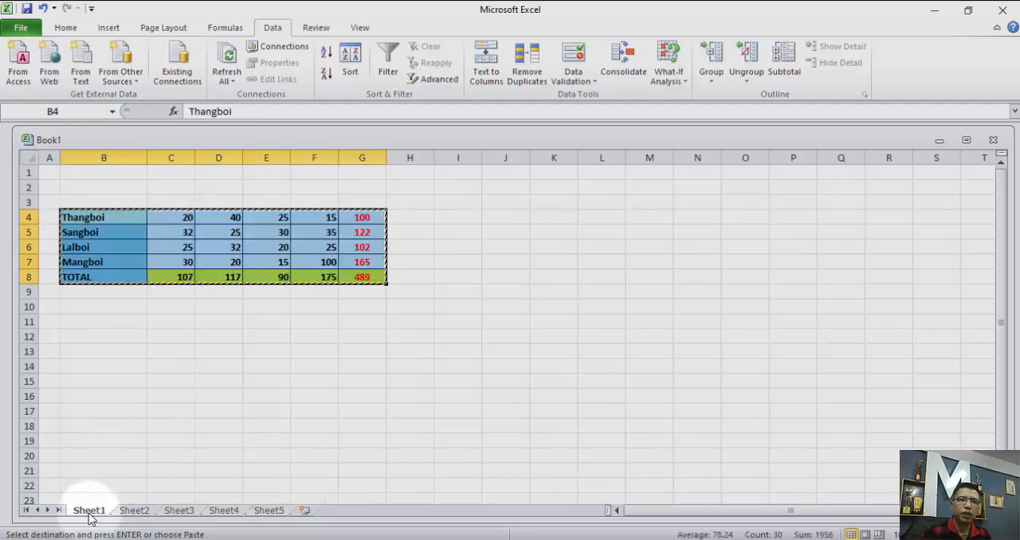
{"action": "left_click", "coordinate": [183, 218]}
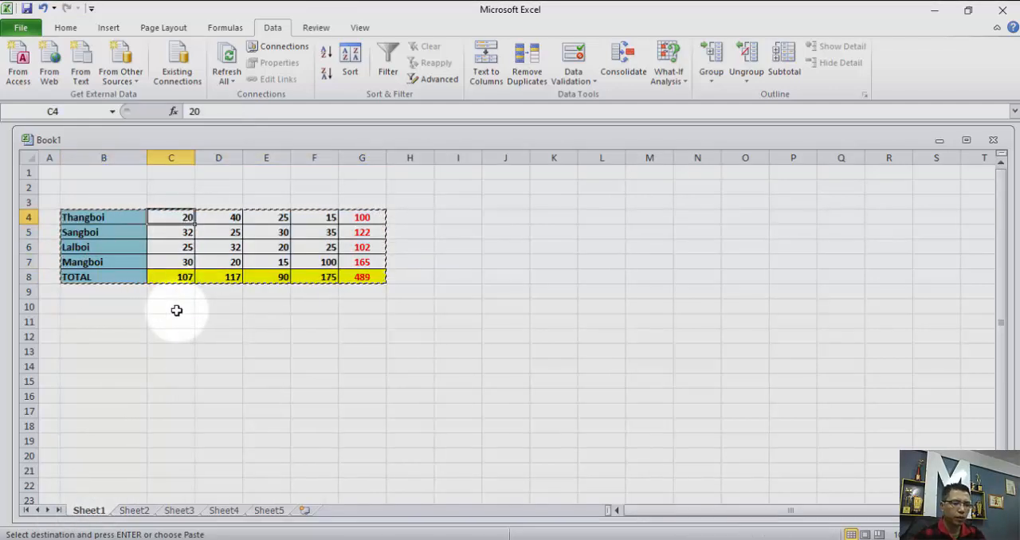
{"action": "type", "text": "100"}
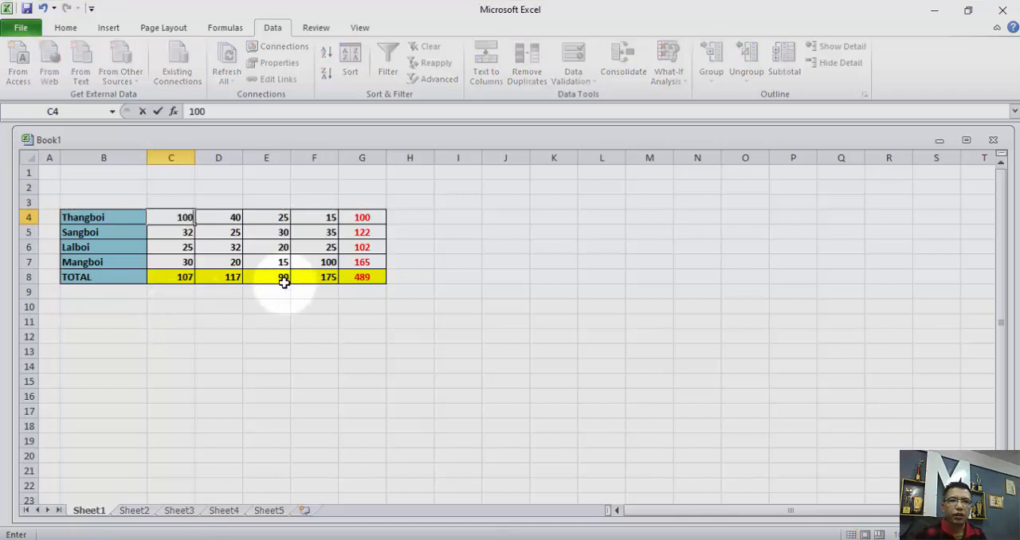
{"action": "left_click", "coordinate": [376, 351]}
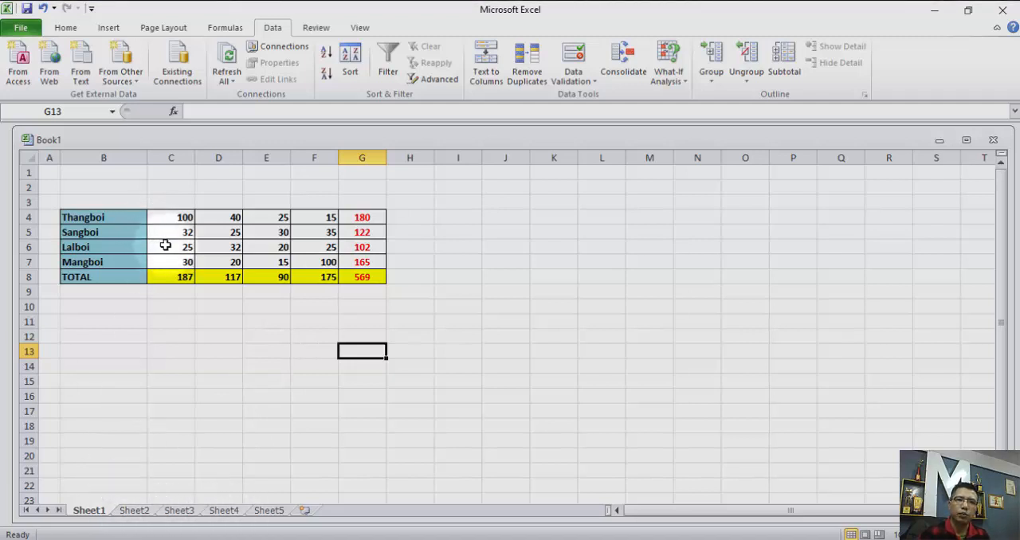
{"action": "left_click", "coordinate": [273, 512]}
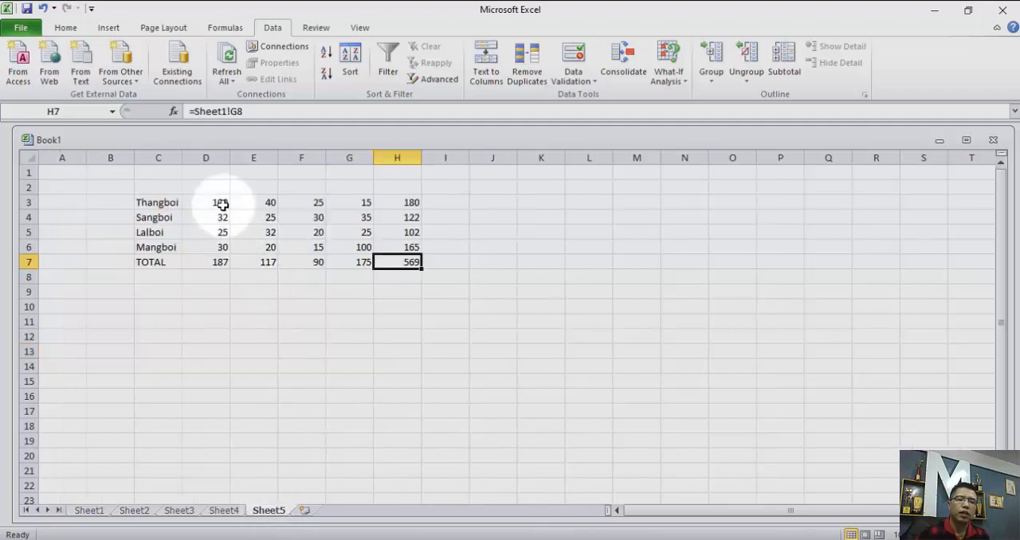